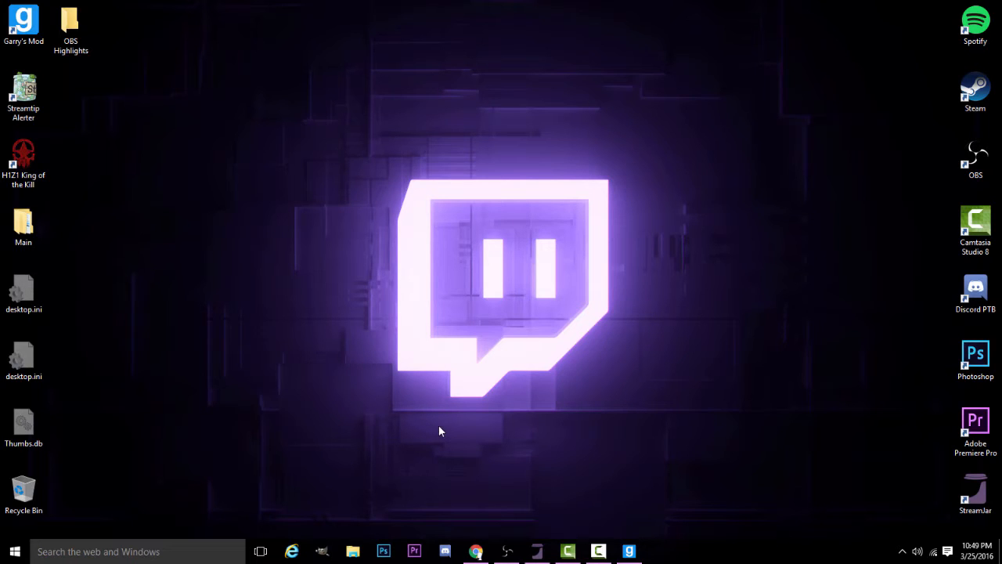
Step: Switch to Chrome, open obsproject.com in a new tab, and look over the open Twitch and TwitchAlerts pages
left_click(475, 552)
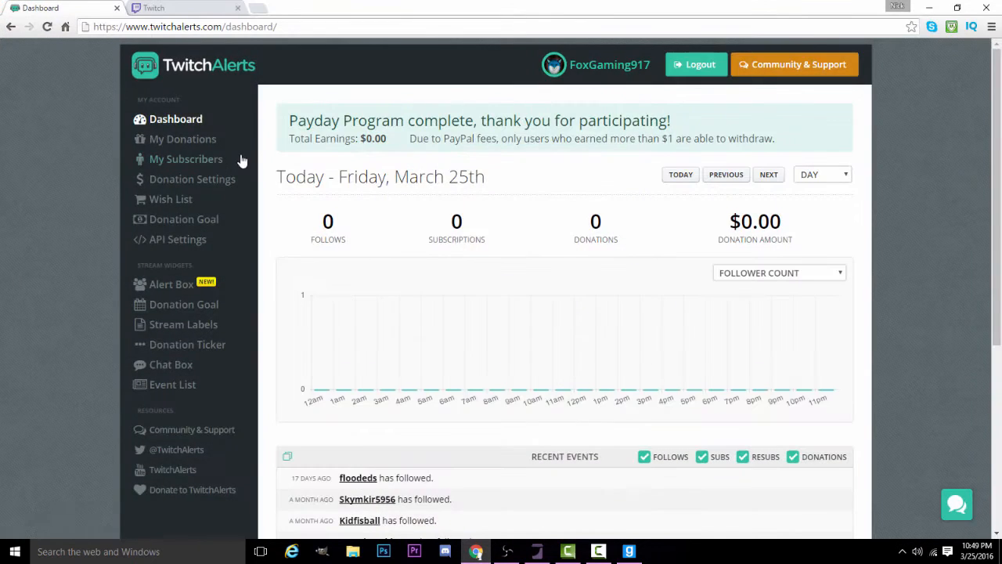
left_click(262, 9)
type("obs")
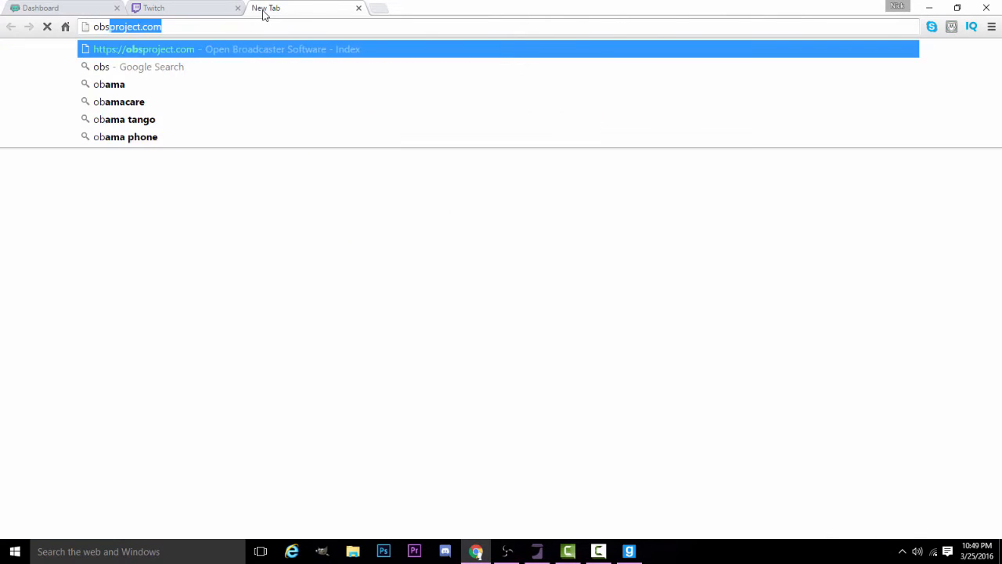
key("Return")
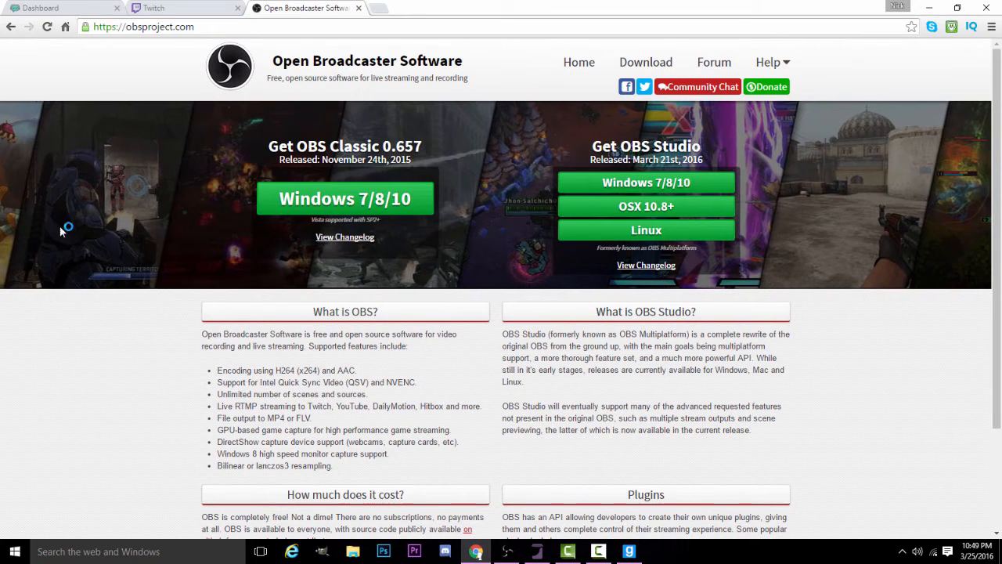
left_click(160, 8)
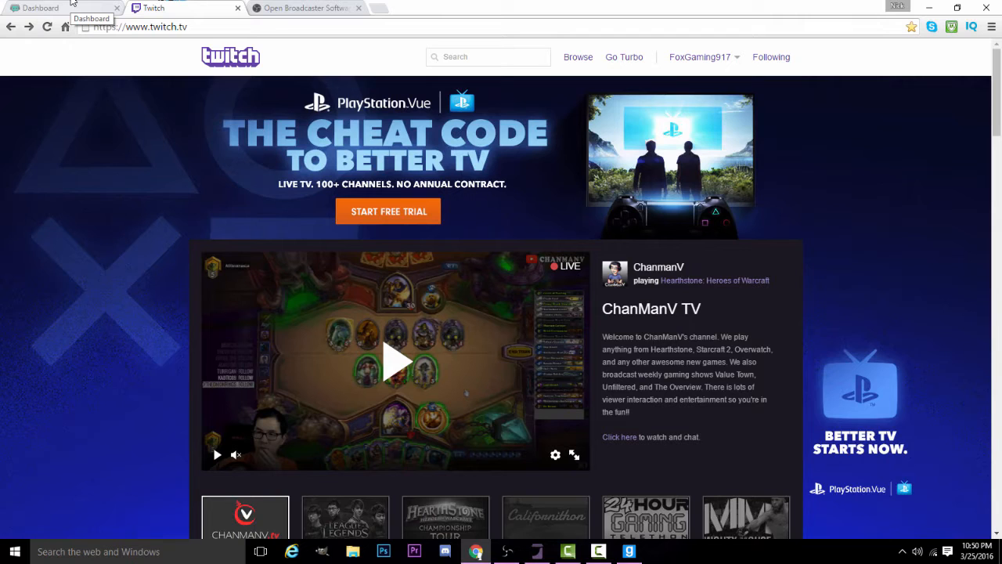
left_click(71, 3)
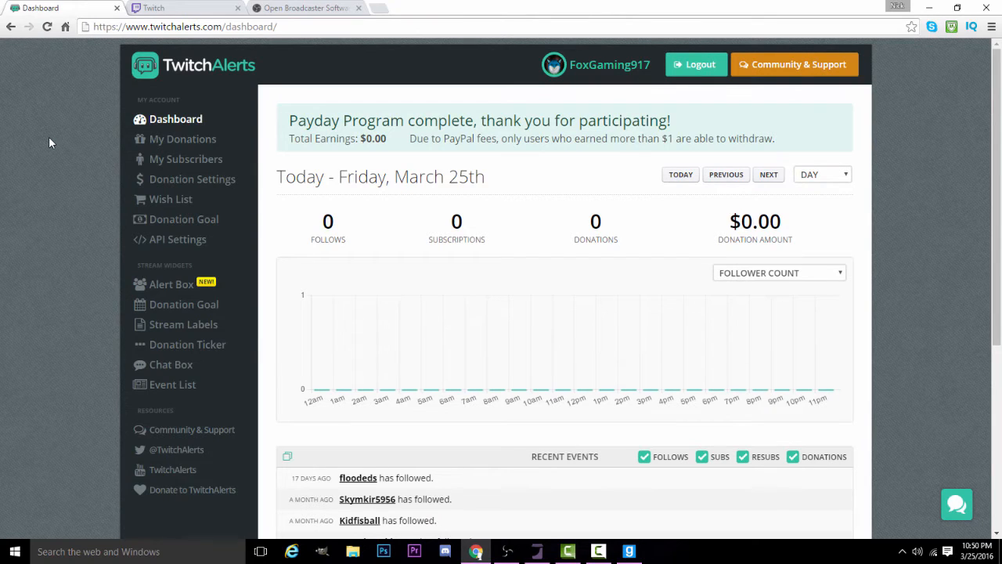
Step: Close the running StreamJar application
right_click(550, 554)
left_click(516, 523)
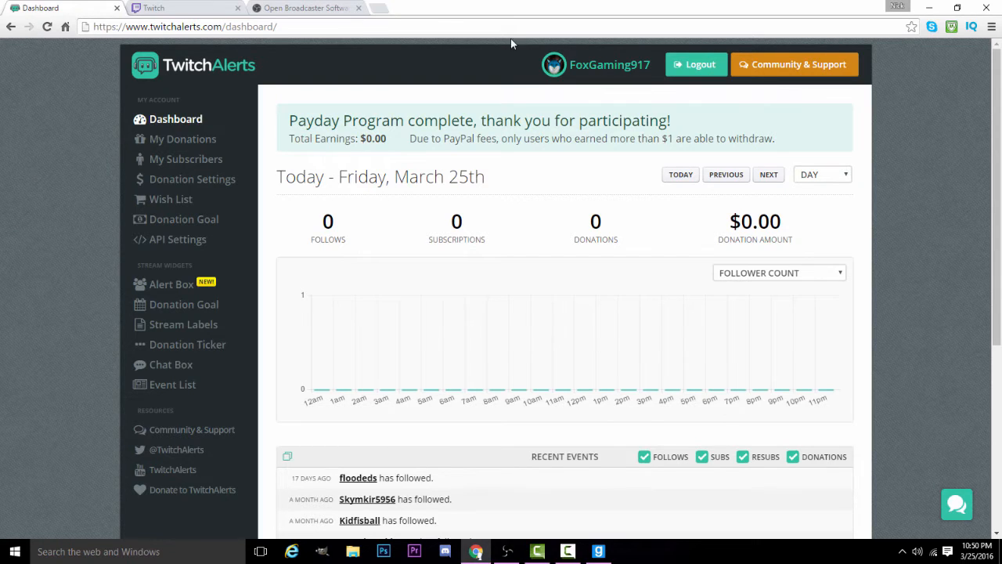
left_click(929, 7)
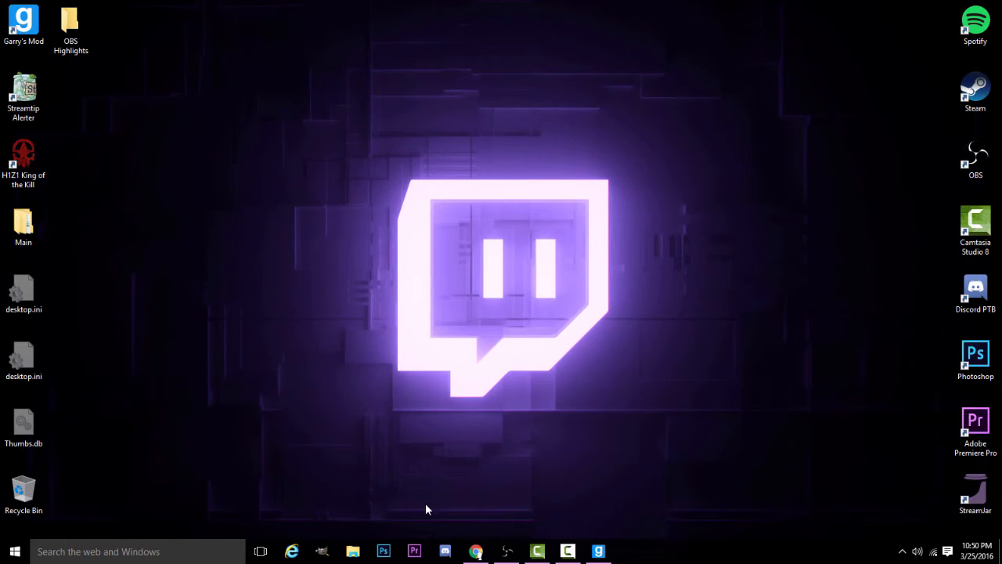
left_click(476, 551)
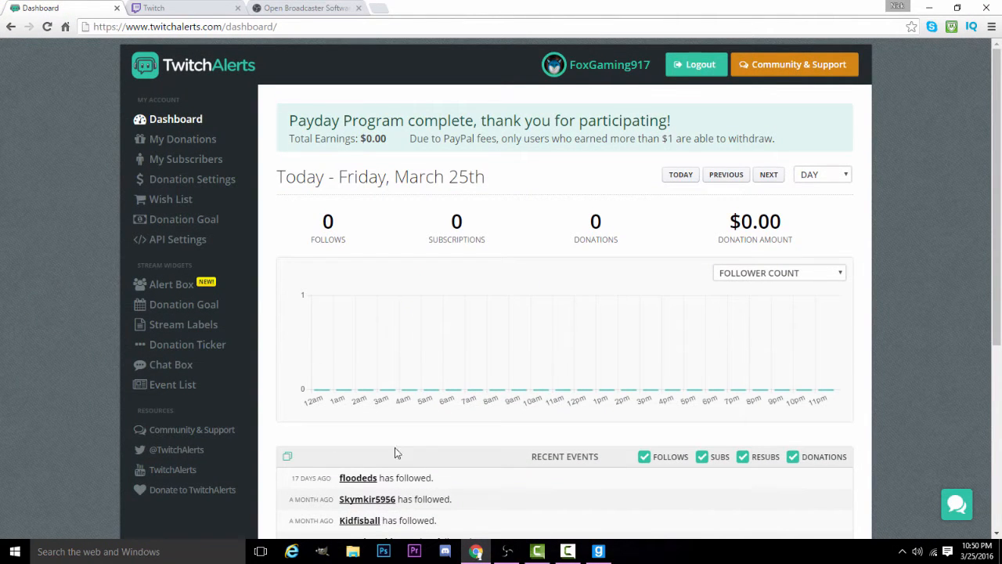
mouse_move(997, 121)
left_mouse_down()
mouse_move(996, 306)
mouse_move(997, 119)
left_mouse_up()
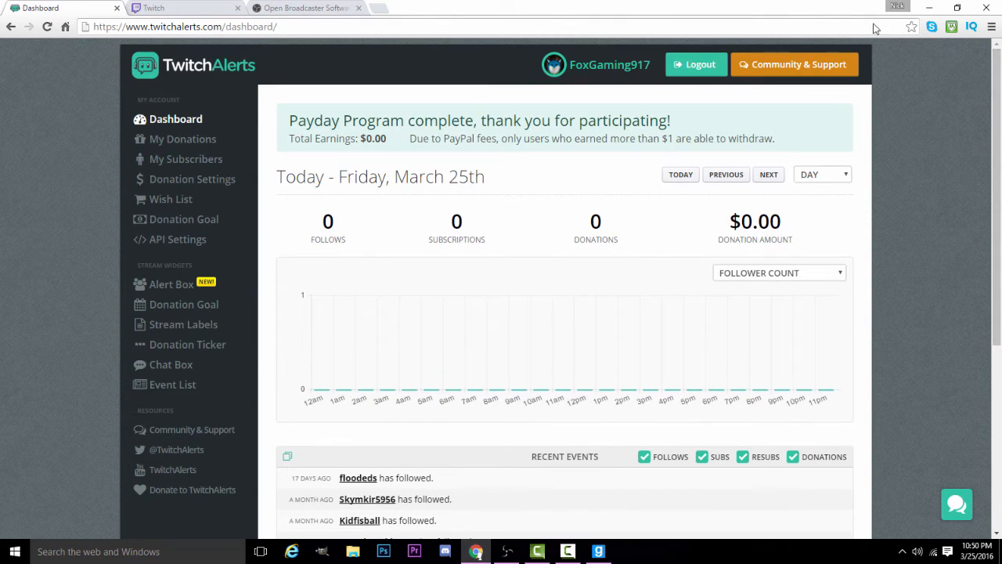
left_click(930, 7)
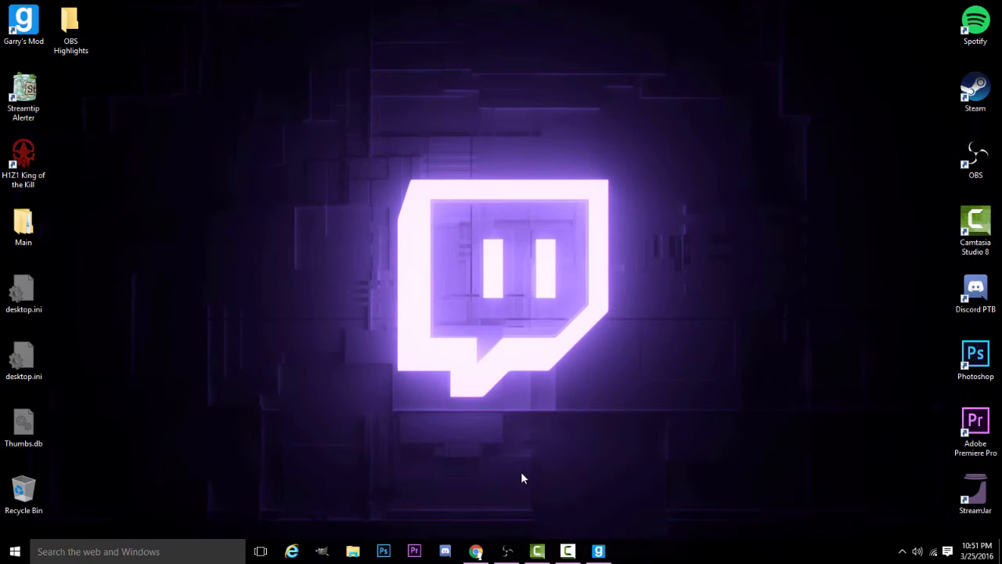
Step: Examine the installed OBS main window alongside the OBS Classic download page on obsproject.com
left_click(506, 551)
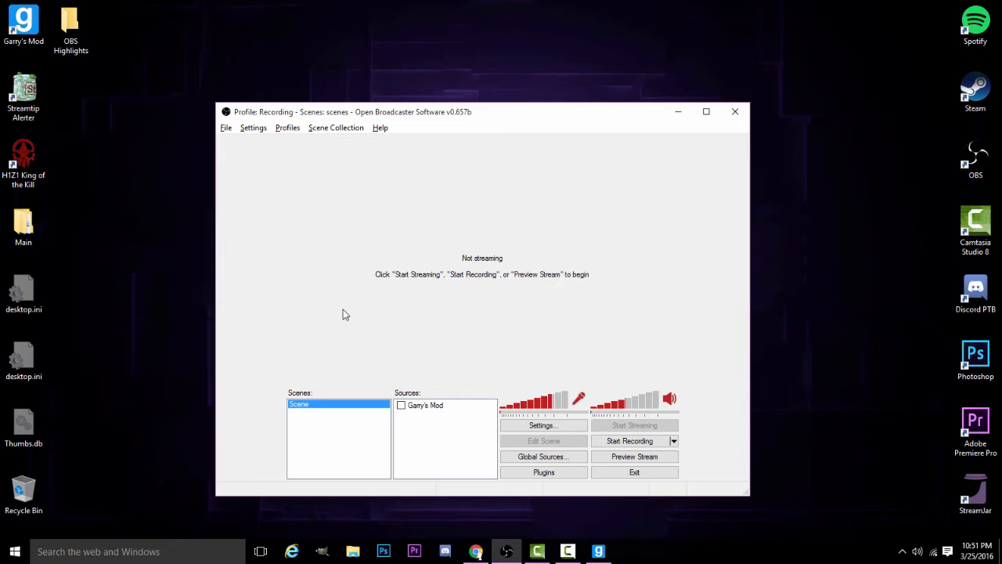
left_click(475, 551)
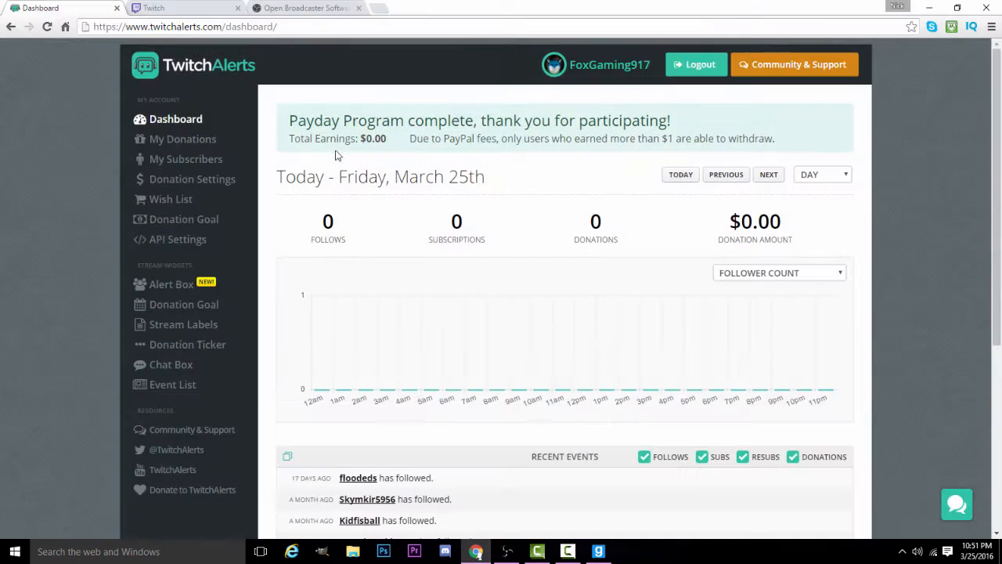
left_click(347, 9)
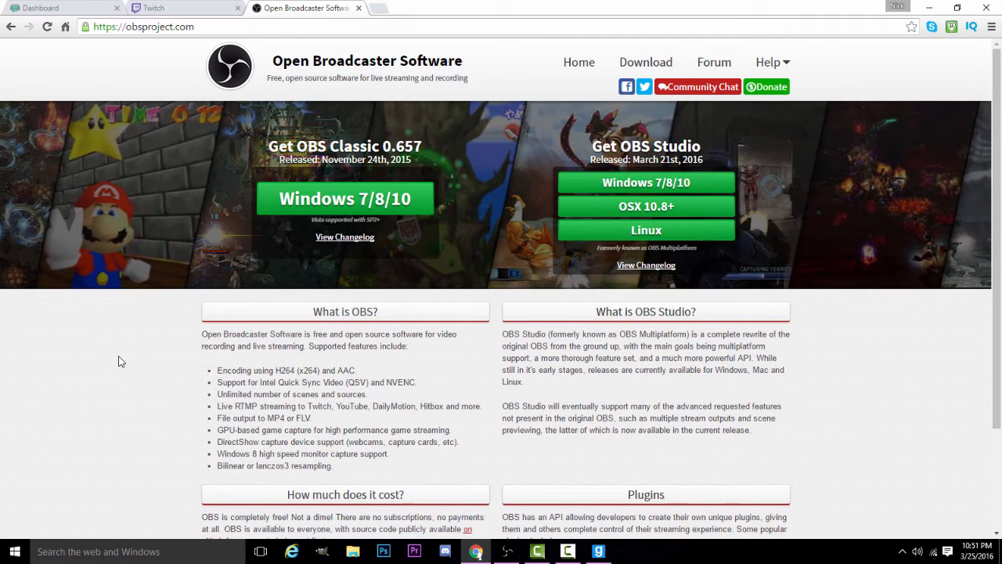
left_click(507, 552)
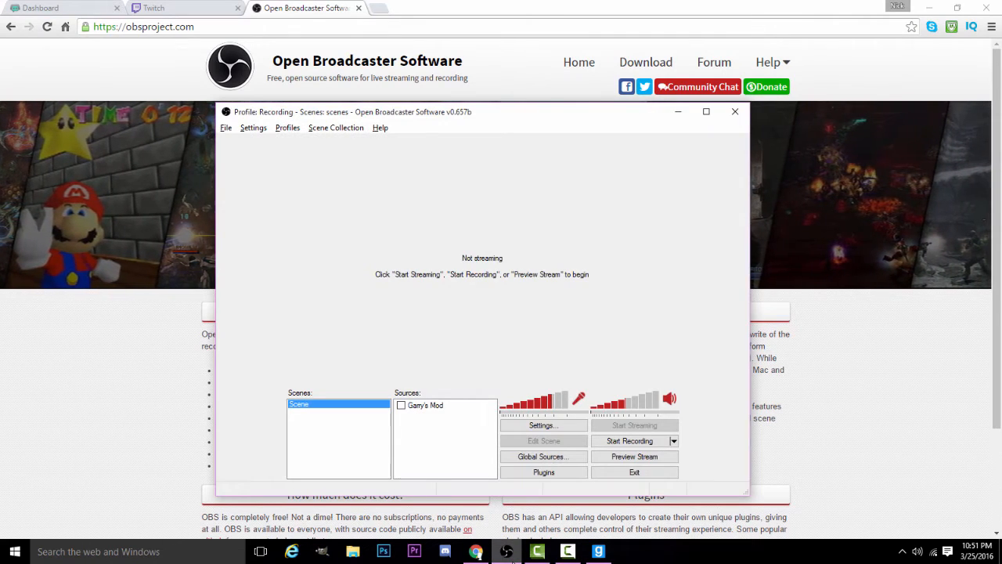
left_click(508, 551)
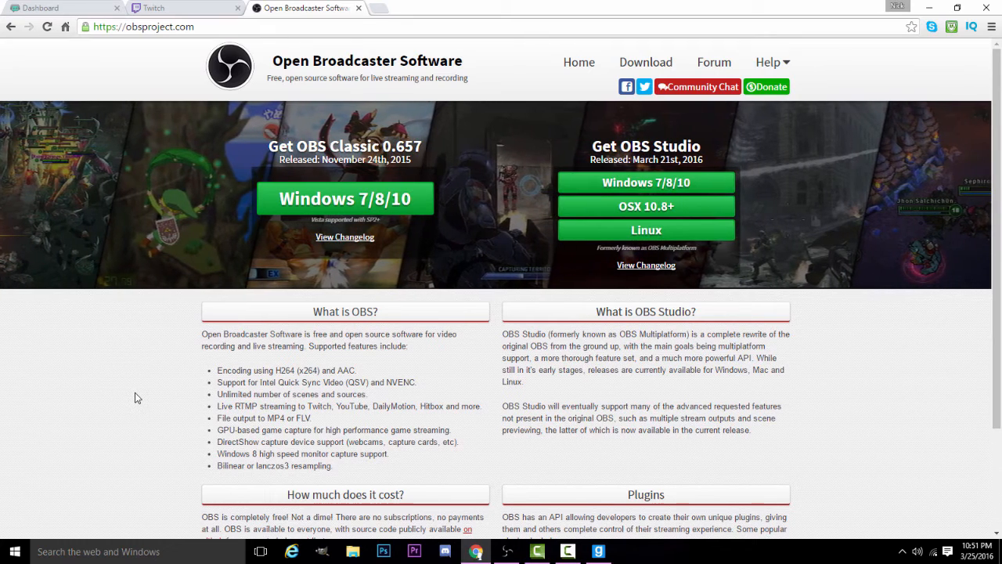
key("ctrl+shift+Tab")
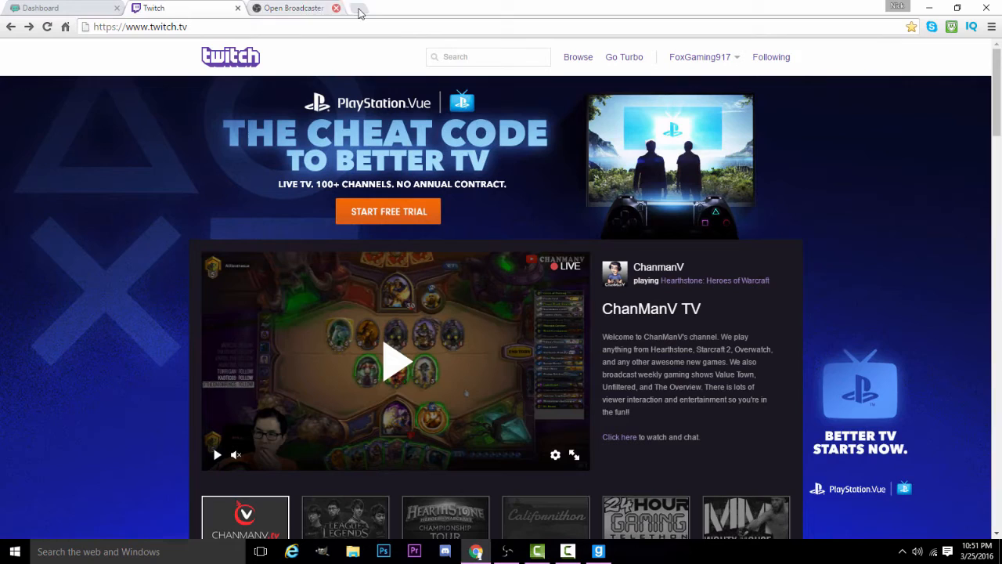
key("super+d")
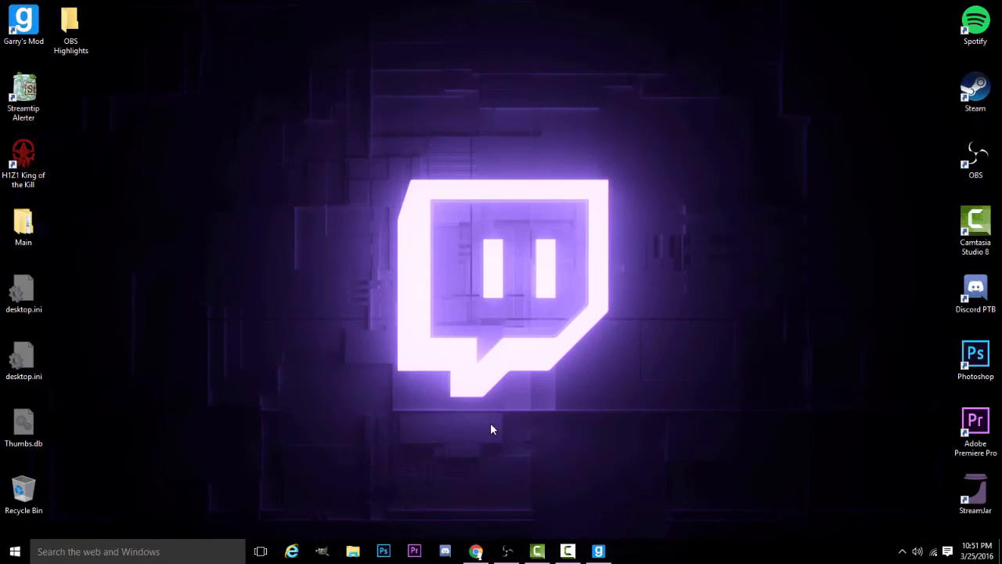
Step: Switch to Open Broadcaster Software from the desktop, with its scene and source lists ready for editing
left_click(507, 552)
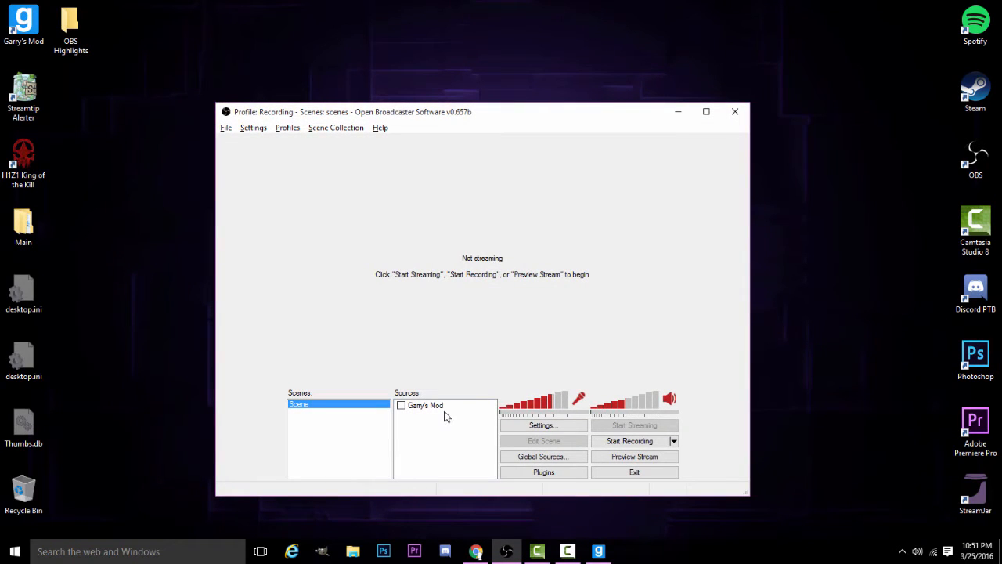
right_click(312, 421)
left_click(333, 332)
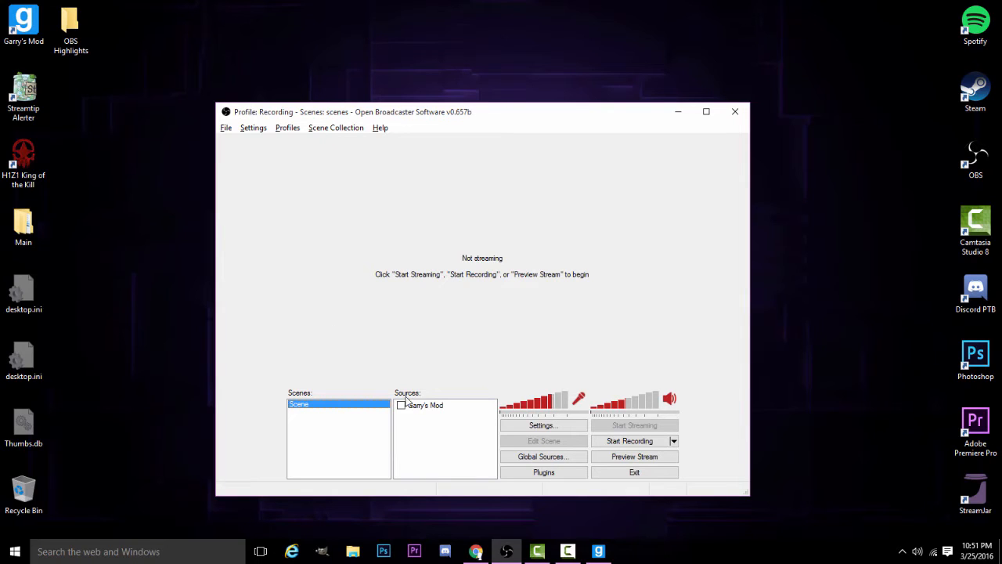
Step: Try to add a Game Capture source named Garry's Mod to the scene
right_click(426, 437)
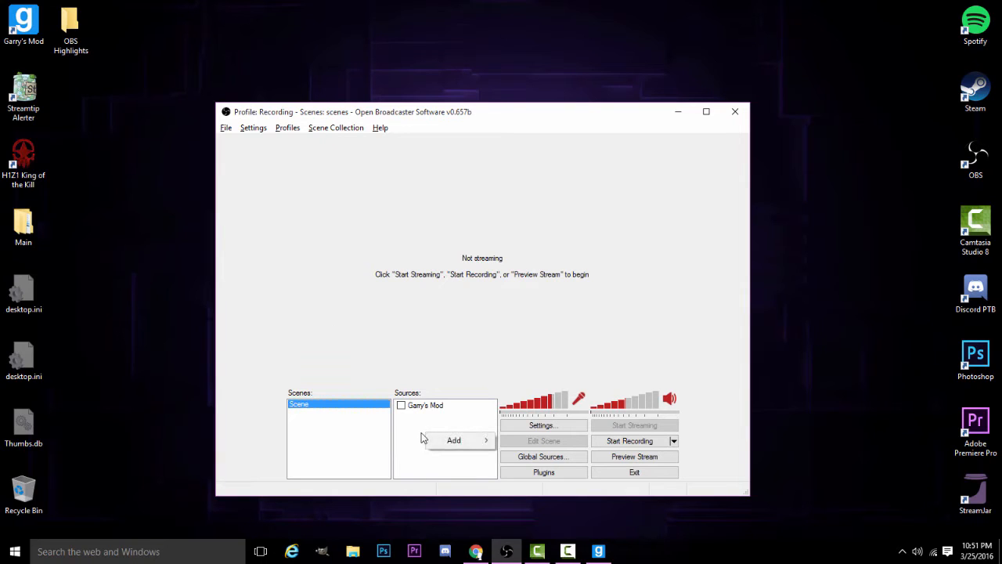
left_click(421, 432)
right_click(421, 432)
mouse_move(436, 440)
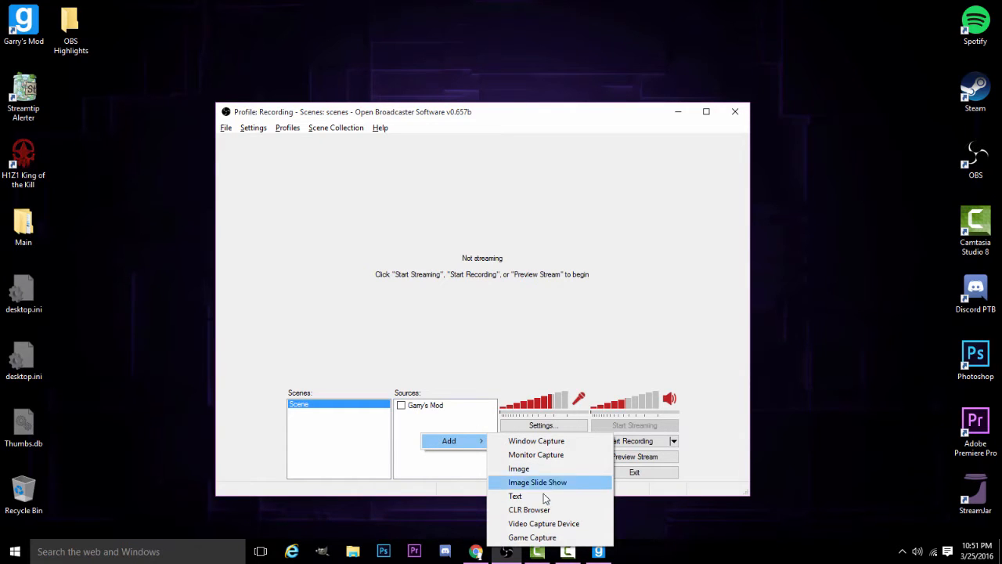
left_click(517, 537)
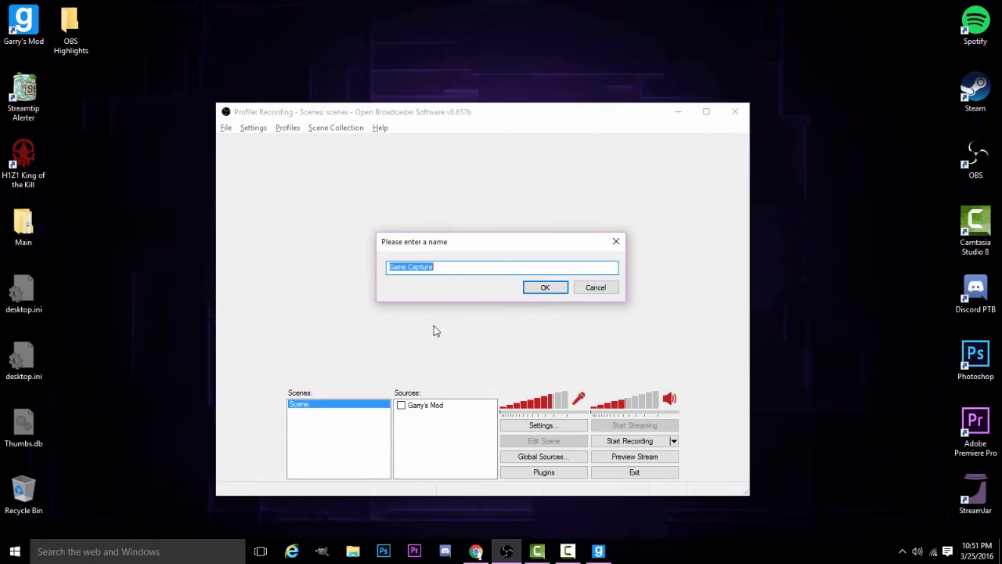
key("BackSpace")
type("Garry's Mod")
key("Return")
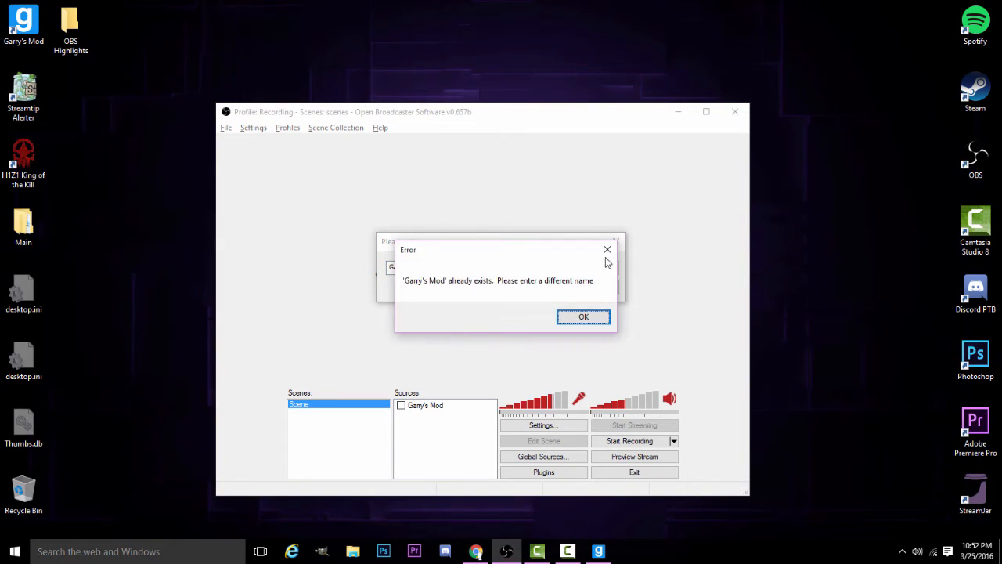
left_click(607, 249)
left_click(616, 240)
Step: Enable the existing Garry's Mod source in the scene and start the stream preview
left_click(422, 411)
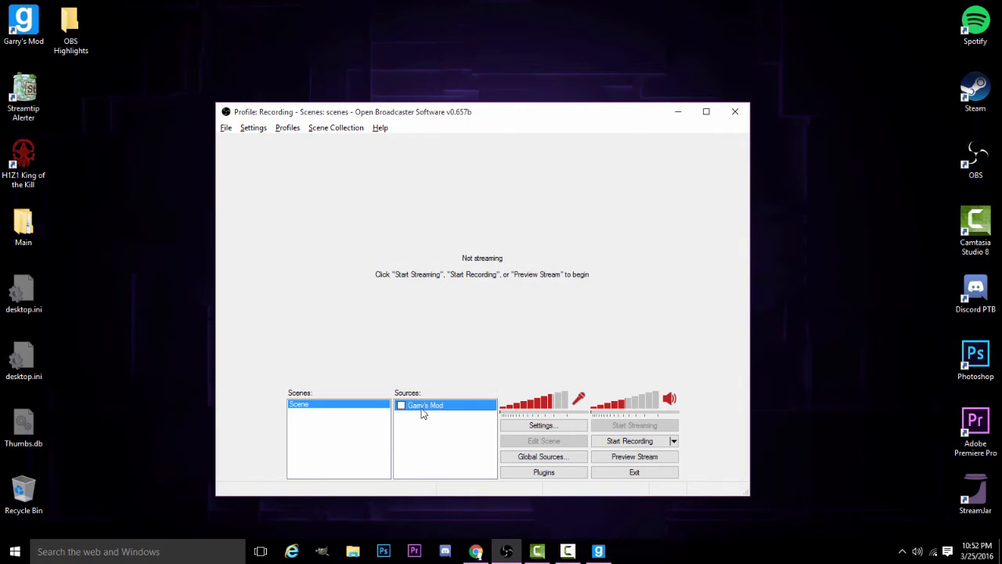
left_click(400, 406)
left_click(623, 459)
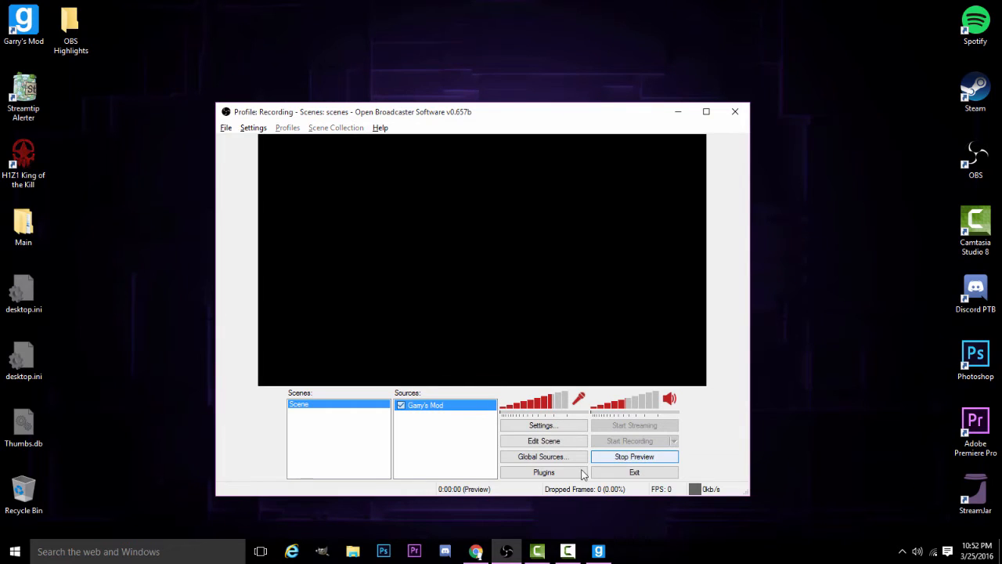
Step: Bring up the Garry's Mod game, close its Options dialog, and minimize the game to return to OBS
mouse_move(598, 553)
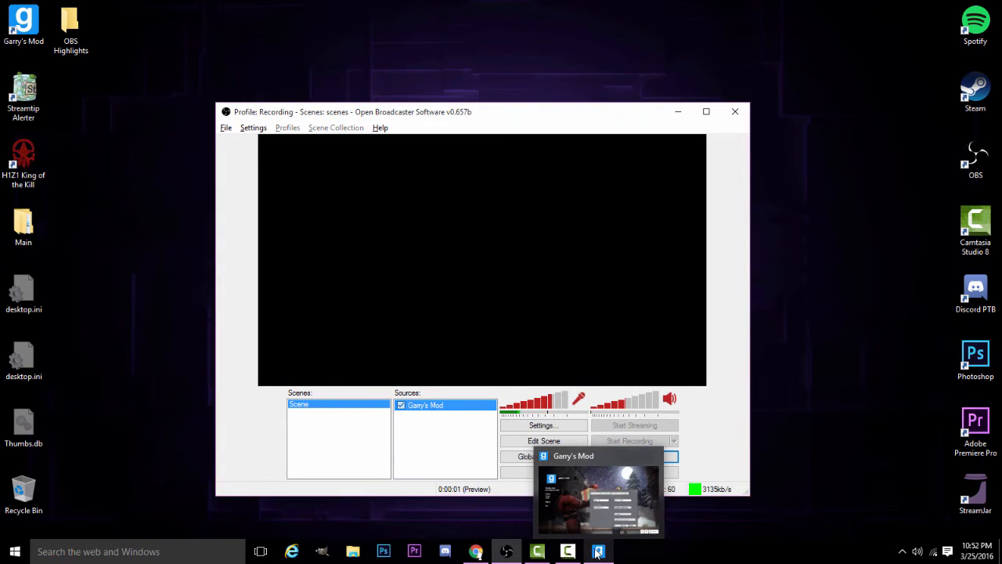
left_click(598, 553)
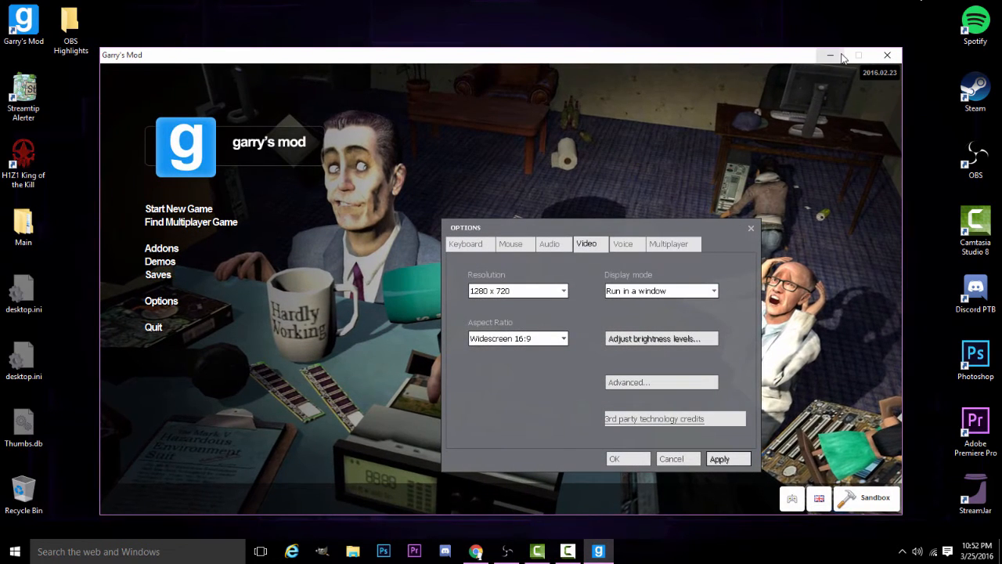
left_click(750, 229)
left_click(829, 57)
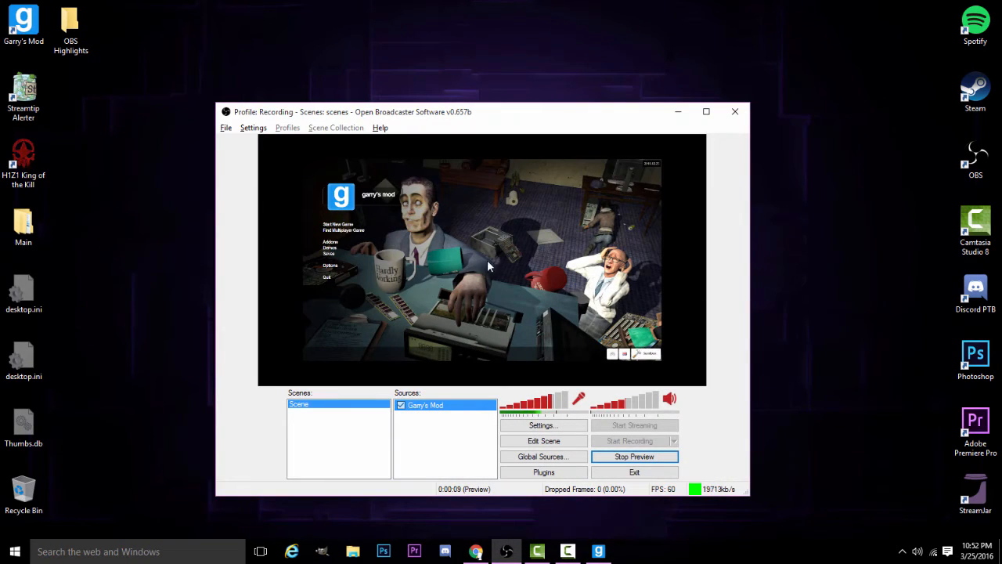
Step: Enable Stretch image to screen for the Garry's Mod source, and bring the game forward once before returning to the OBS preview
right_click(451, 261)
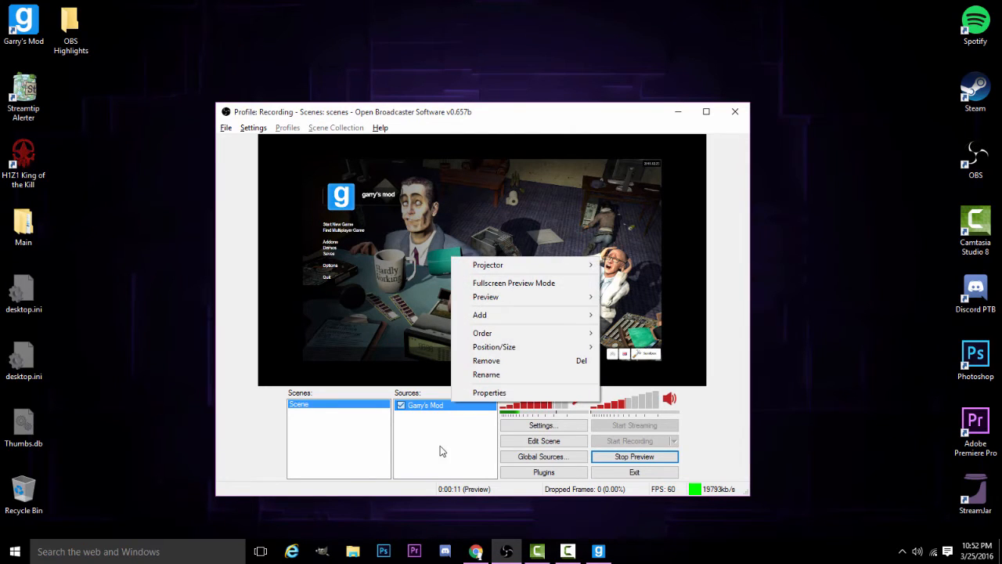
left_click(425, 423)
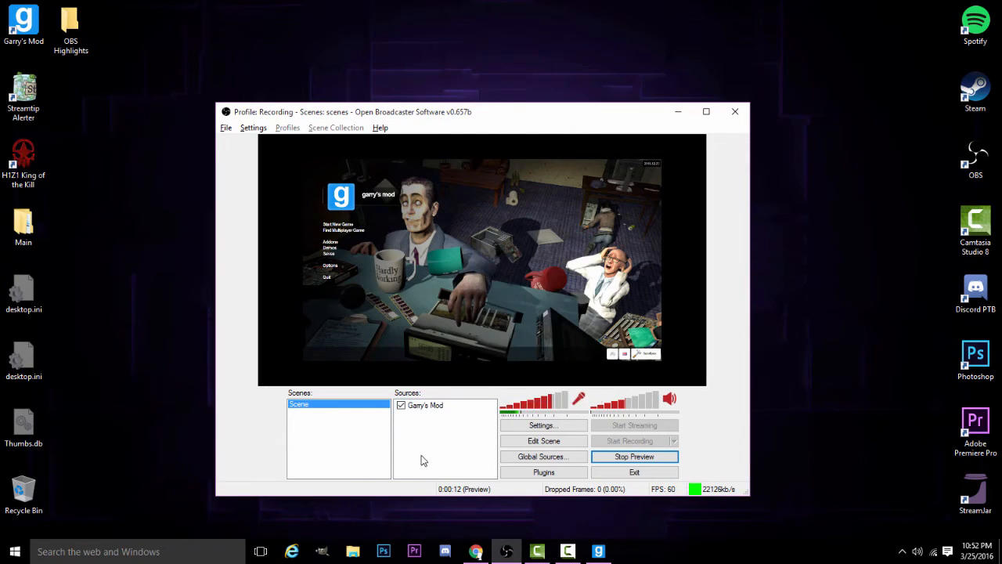
right_click(440, 403)
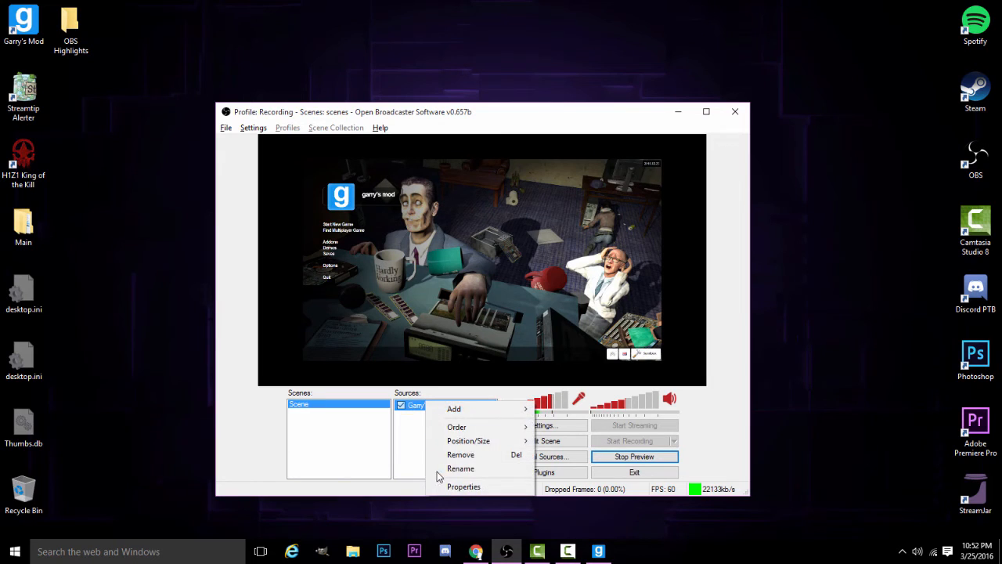
left_click(442, 486)
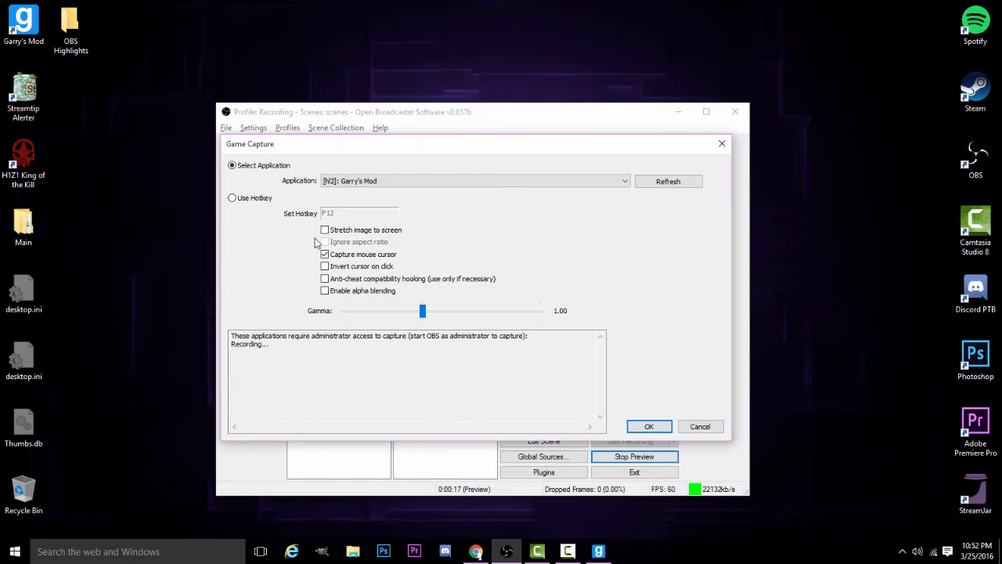
left_click(324, 229)
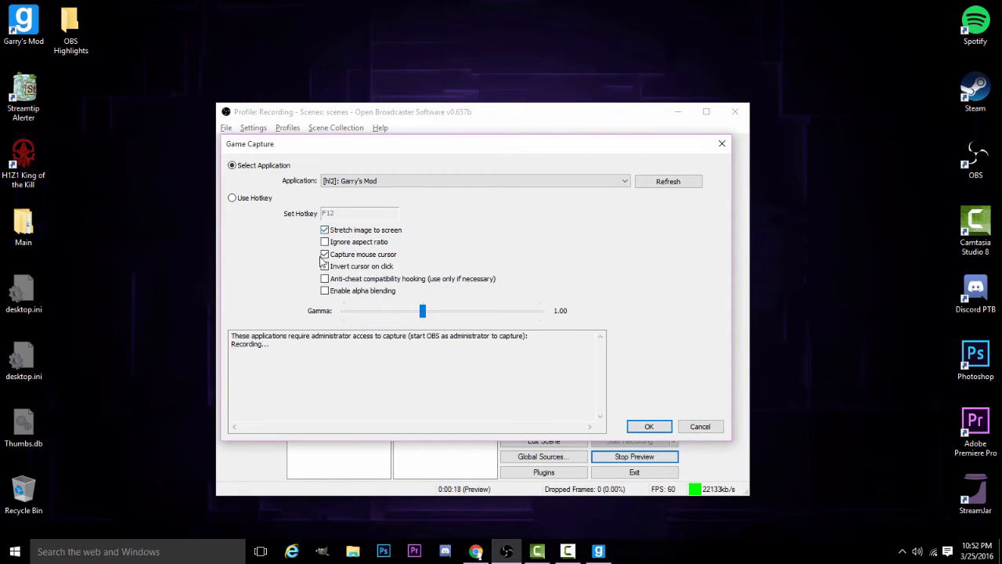
left_click(649, 426)
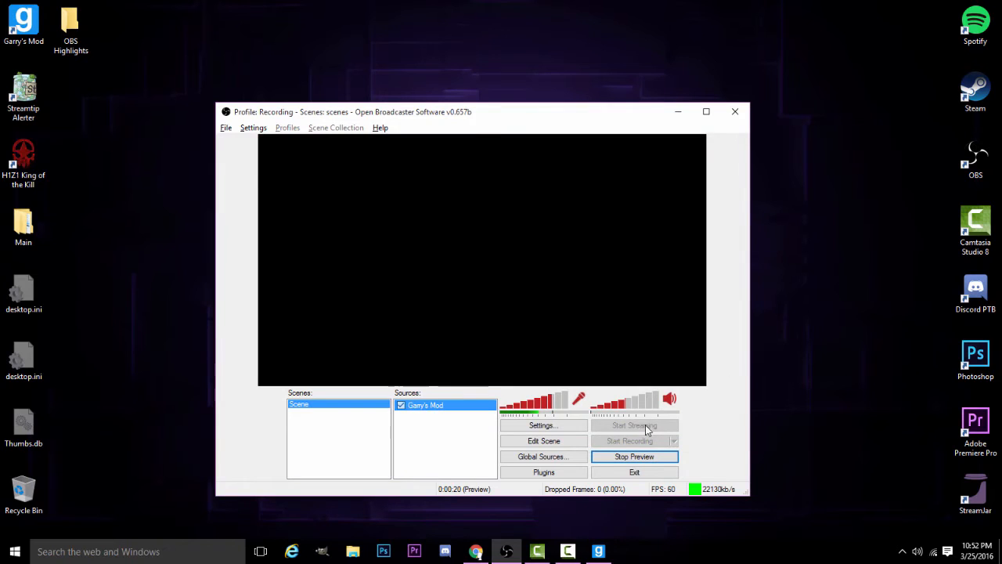
left_click(598, 554)
key("alt+Tab")
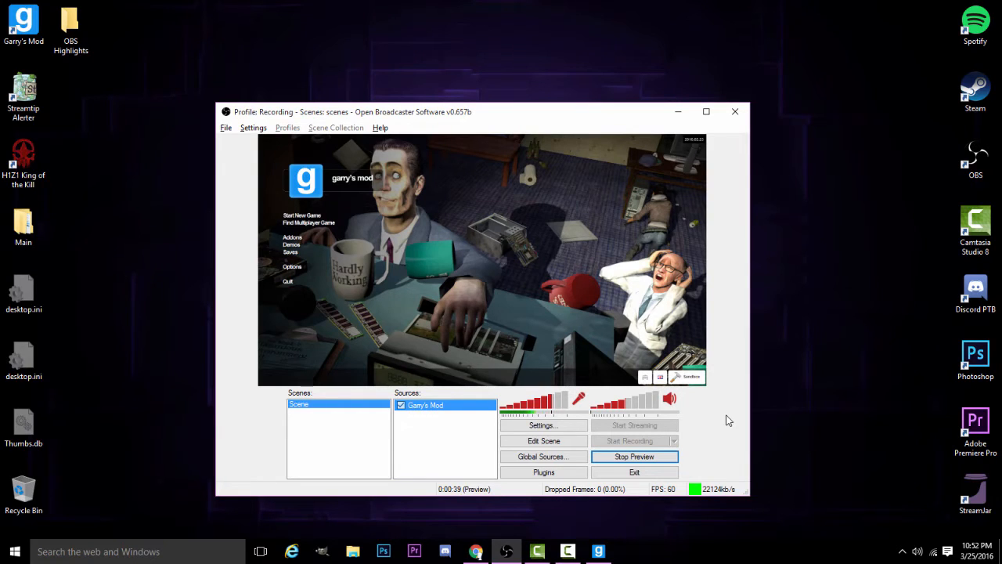
Step: Stop the stream preview and switch the setting profile to Streaming
left_click(410, 462)
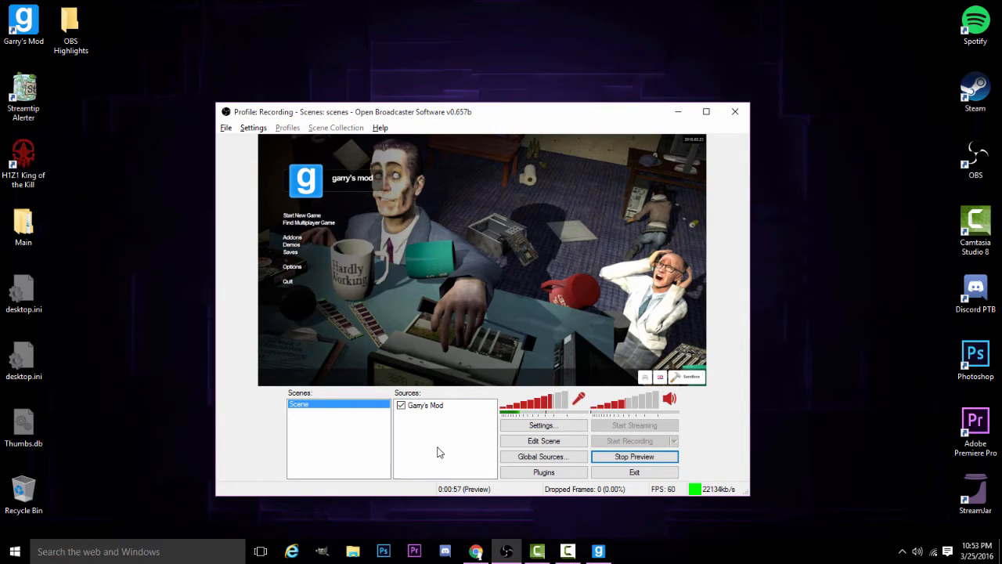
left_click(511, 425)
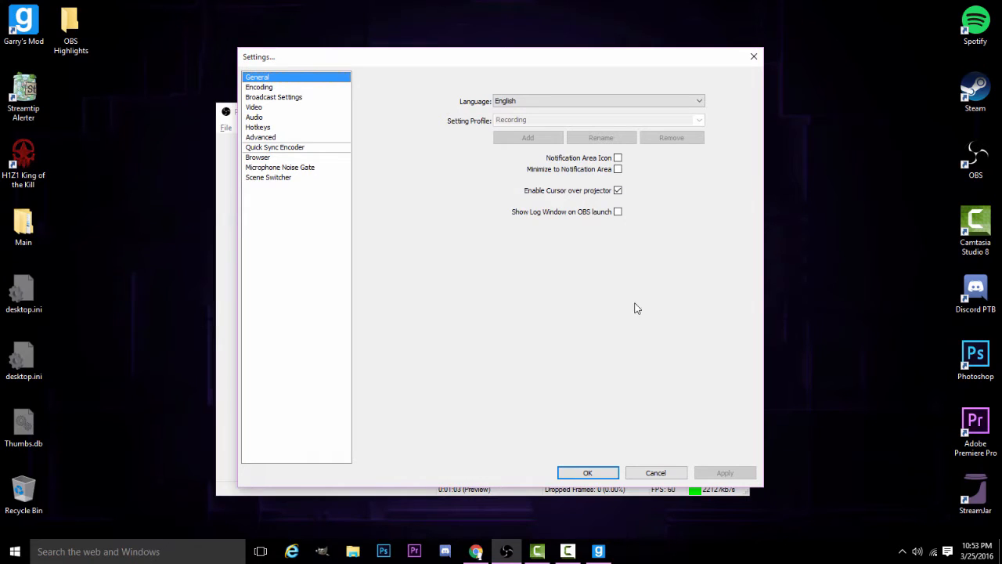
left_click(589, 473)
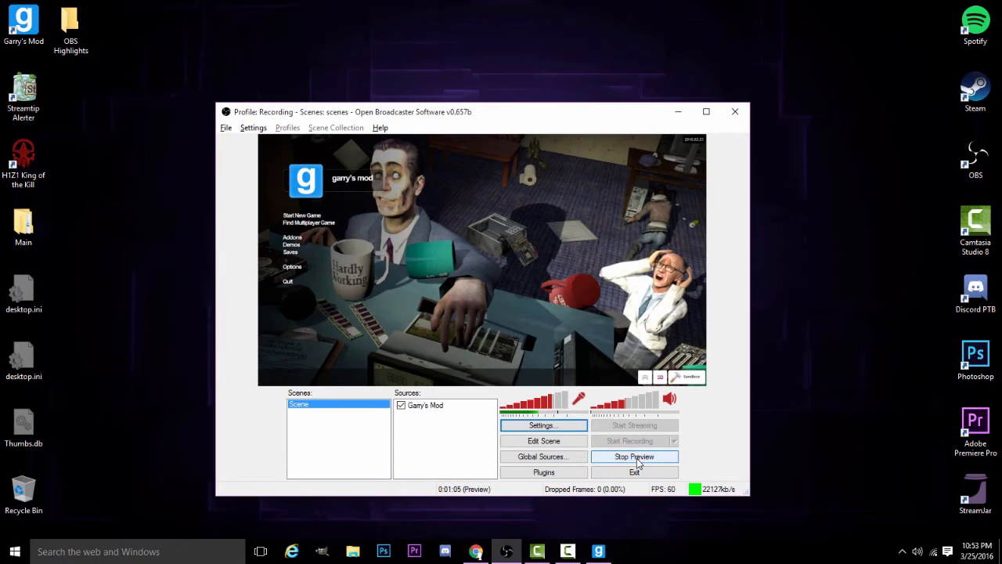
left_click(635, 457)
left_click(518, 427)
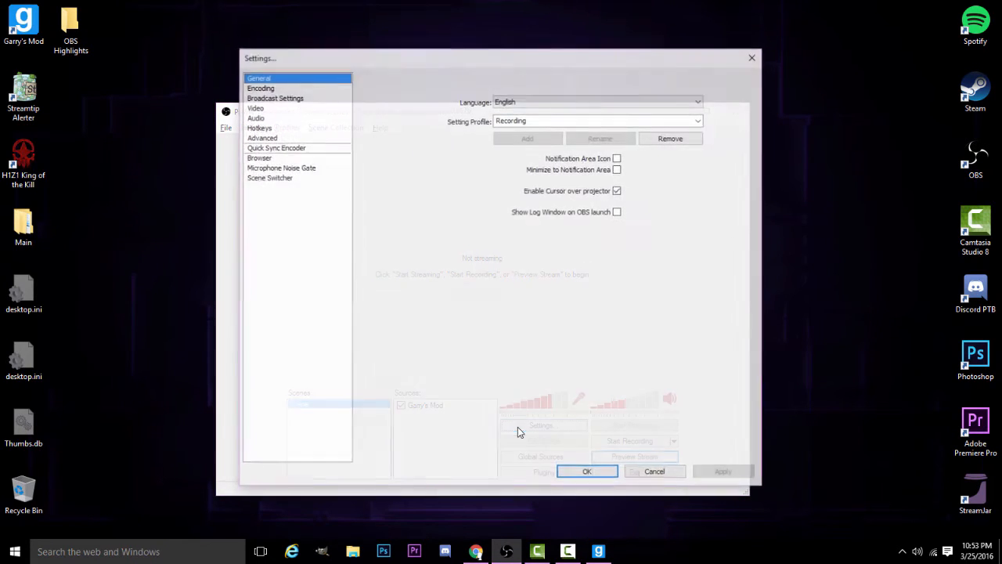
left_click(699, 123)
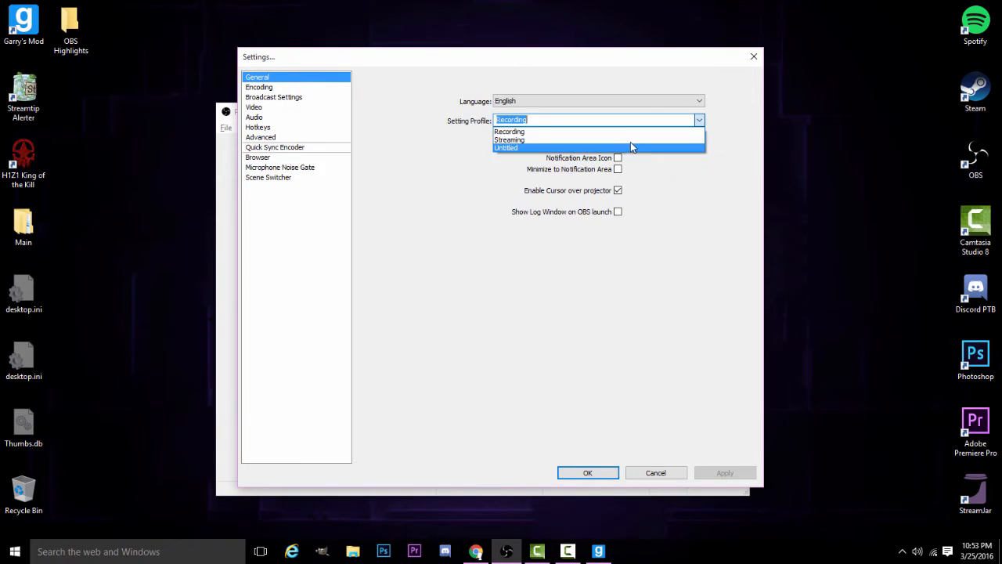
left_click(632, 141)
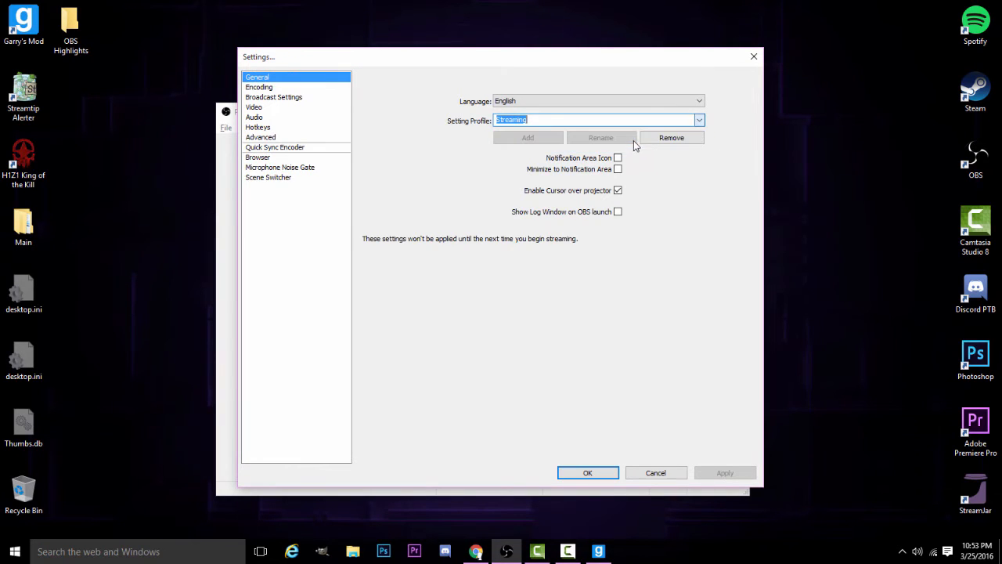
left_click(596, 474)
Step: Examine the Streaming profile's encoding settings, especially the maximum bitrate, and open the Broadcast Settings
left_click(542, 425)
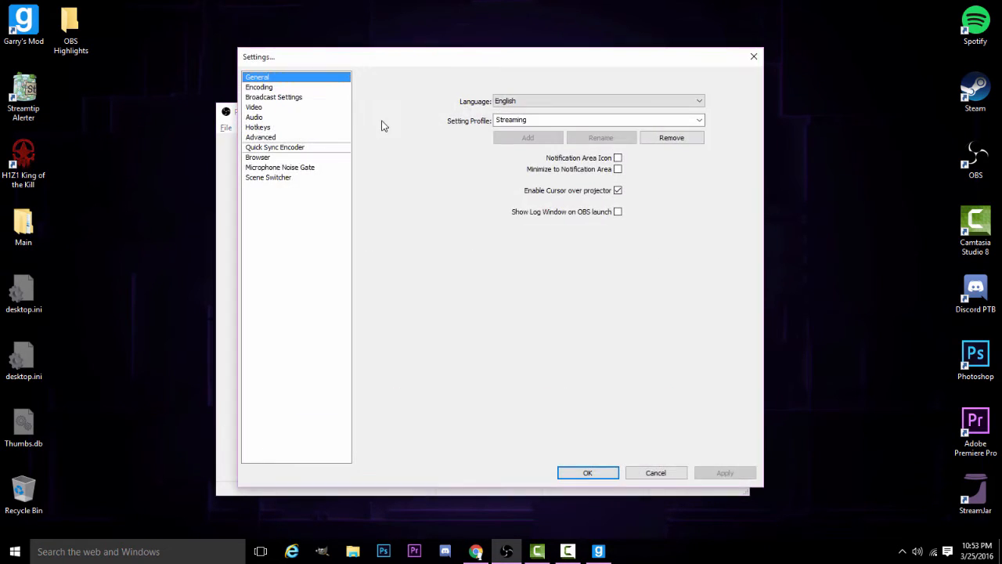
left_click(309, 87)
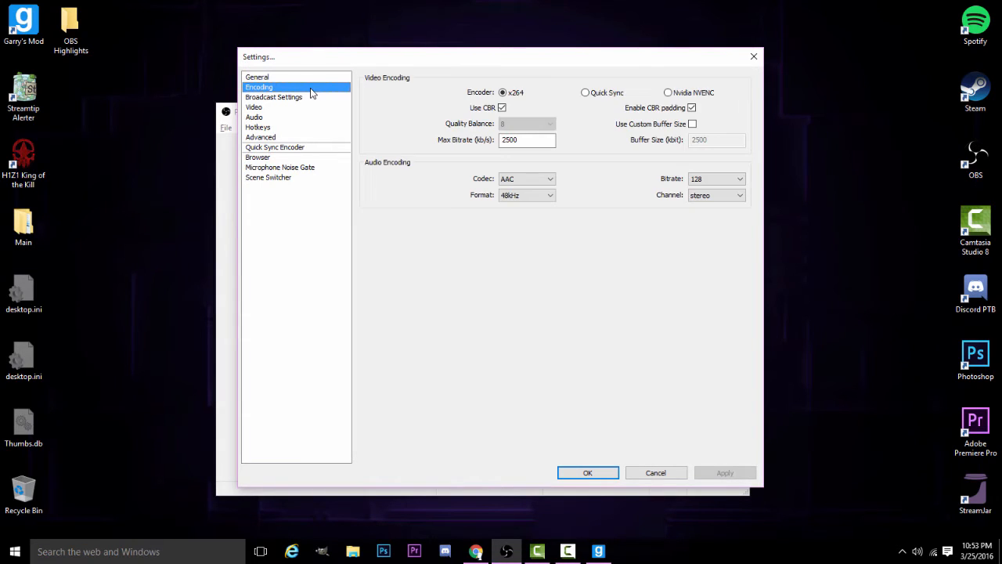
double_click(527, 142)
left_click(530, 141)
left_click(320, 97)
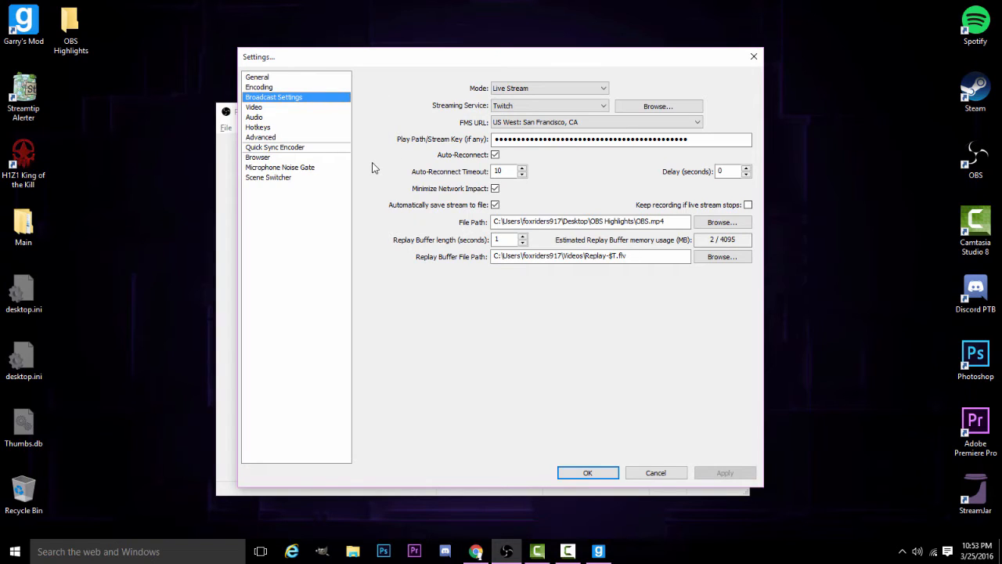
Step: Switch to Twitch in Chrome and look through the account's Profile, Security & Privacy and Connections settings for the stream key
left_click(474, 554)
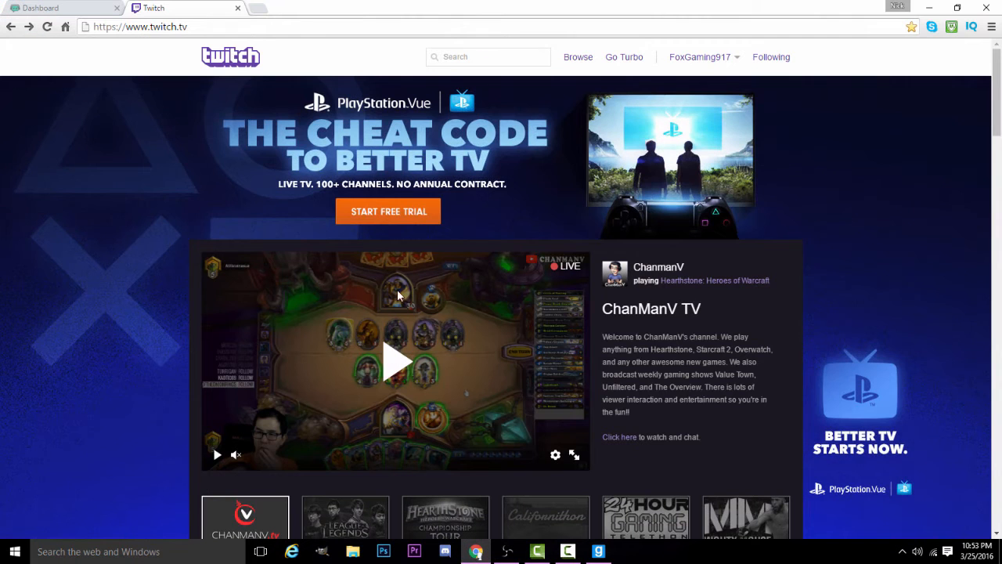
mouse_move(700, 59)
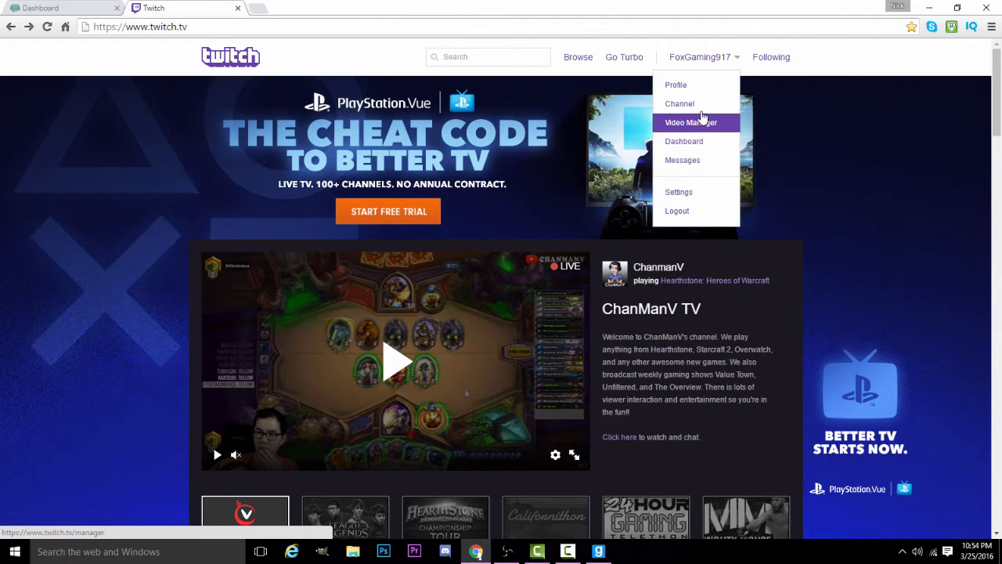
left_click(688, 195)
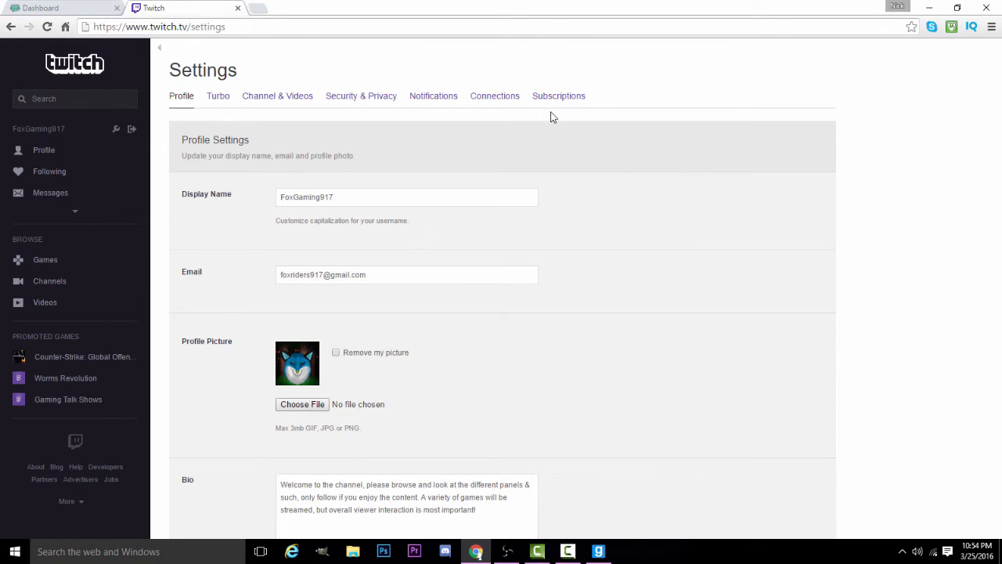
left_click(358, 106)
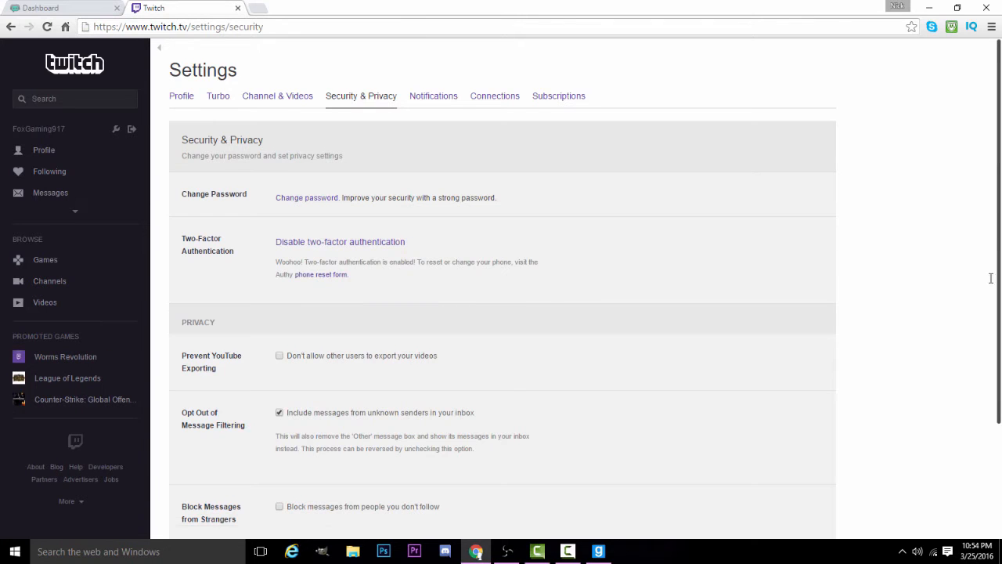
left_click_drag(991, 277, 937, 277)
left_click(946, 277)
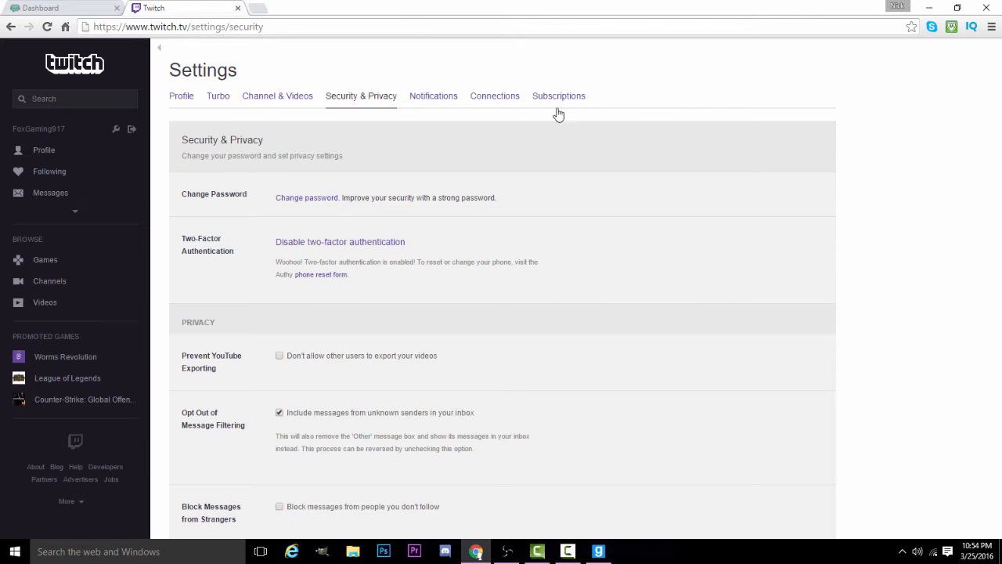
left_click(500, 98)
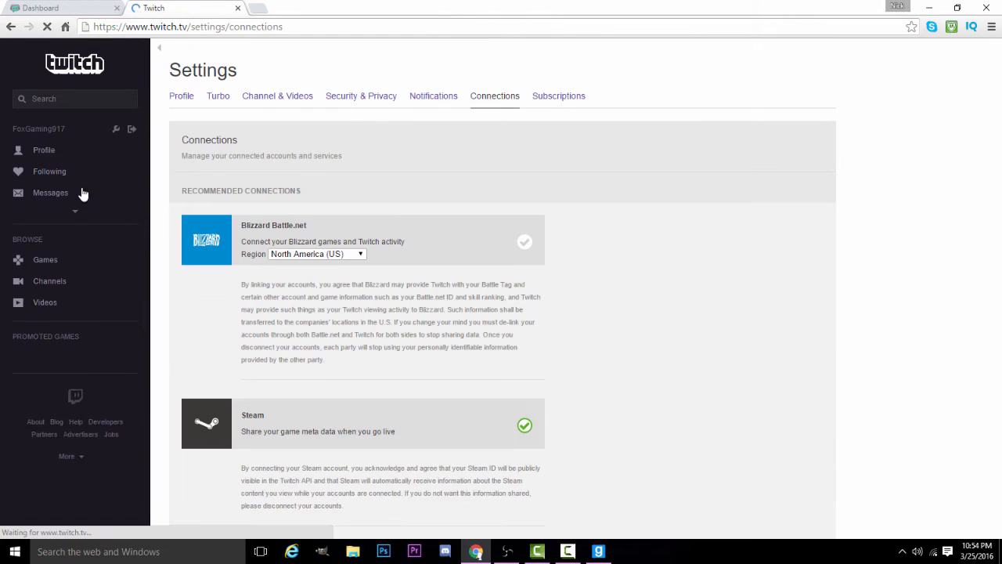
Step: Open the Stream Key page of the Twitch dashboard without revealing the key, and close the tab to return to OBS
left_click(74, 211)
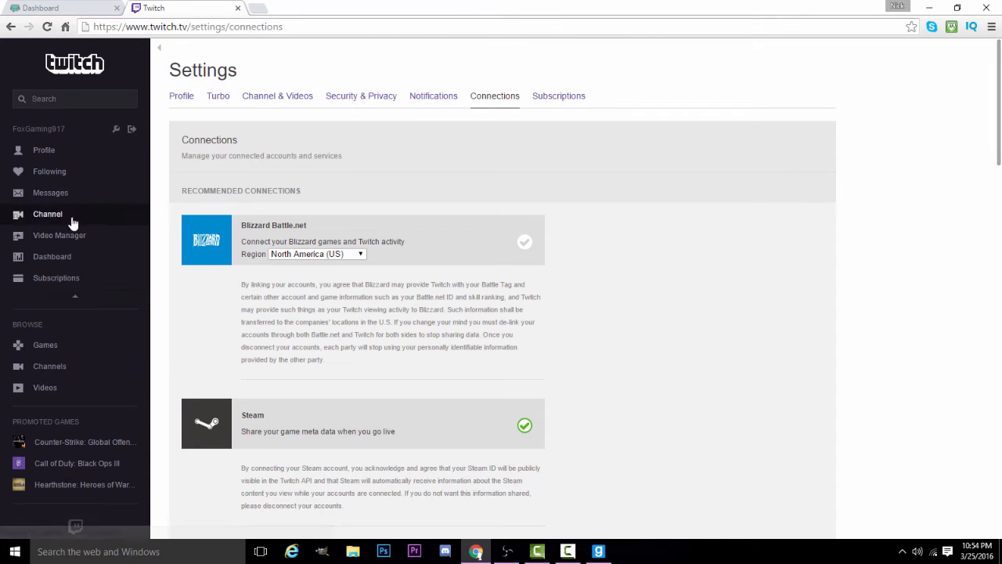
left_click(52, 257)
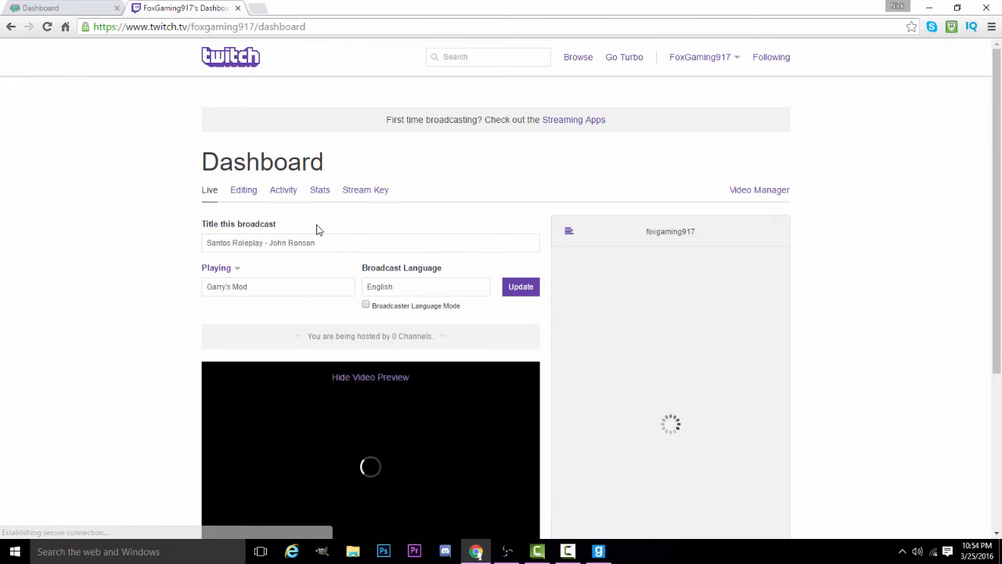
left_click(367, 192)
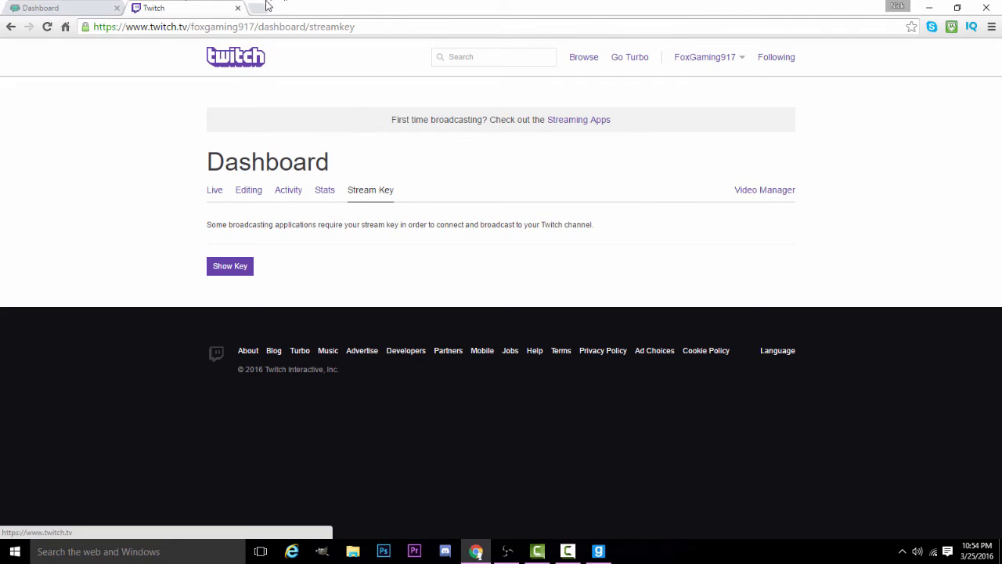
left_click(238, 8)
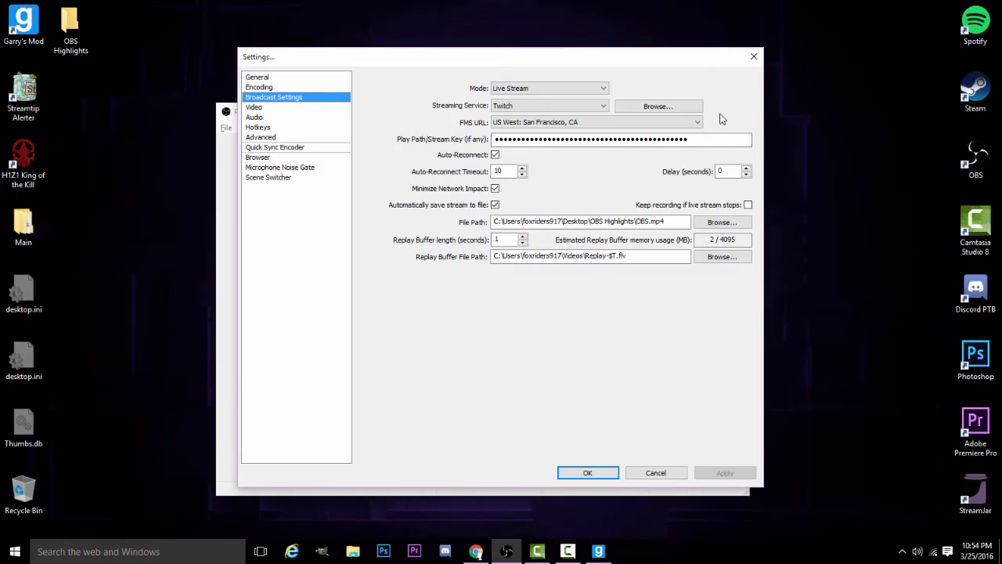
Step: Try US West: San Jose, CA as the FMS URL and set it back to US West: San Francisco, CA
left_click(432, 192)
left_click(481, 194)
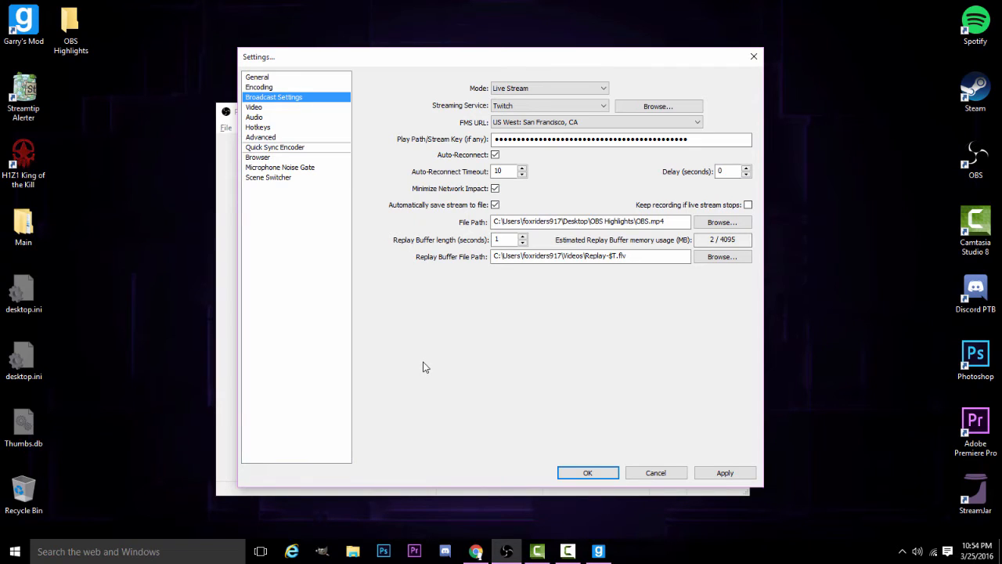
left_click(585, 123)
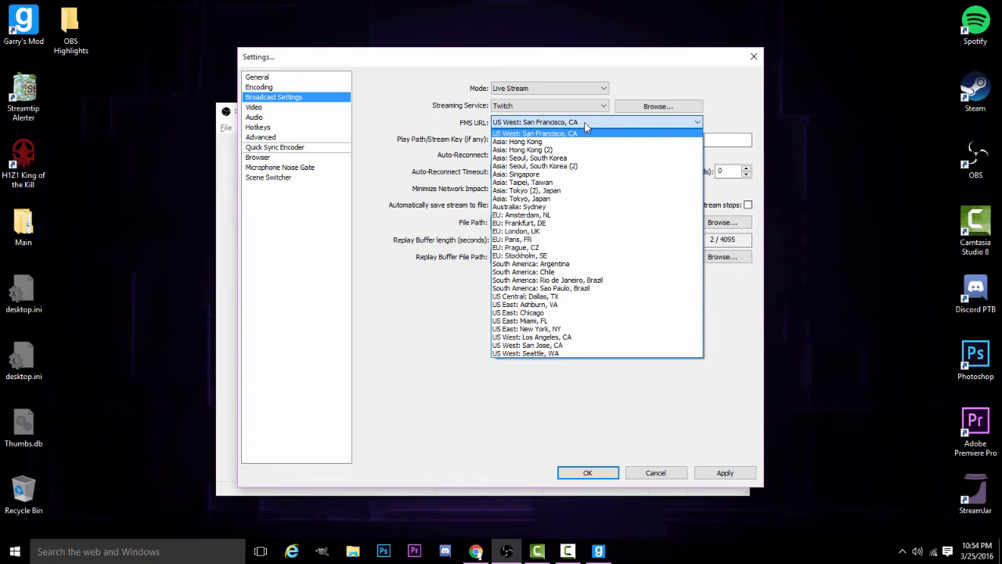
left_click(575, 133)
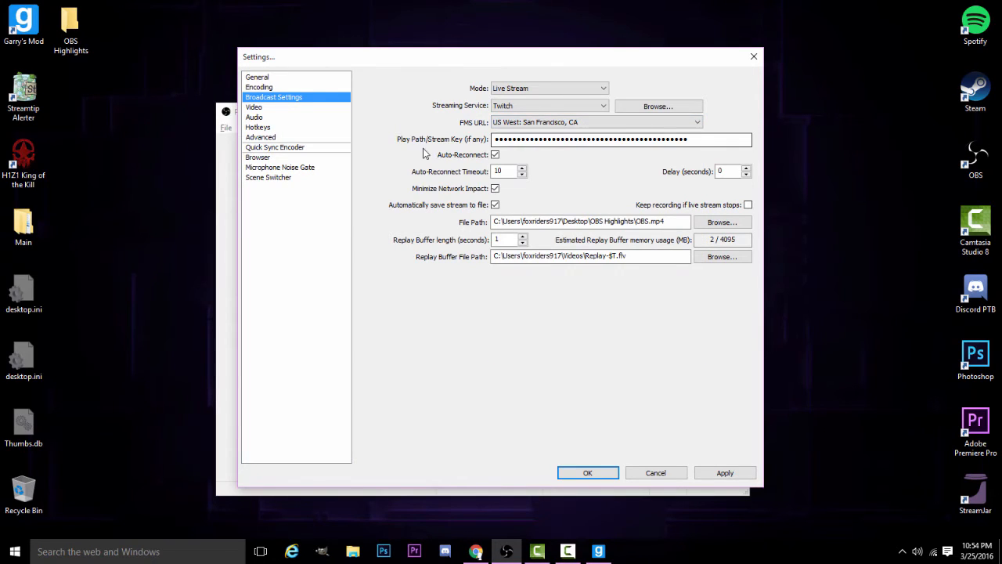
left_click(517, 124)
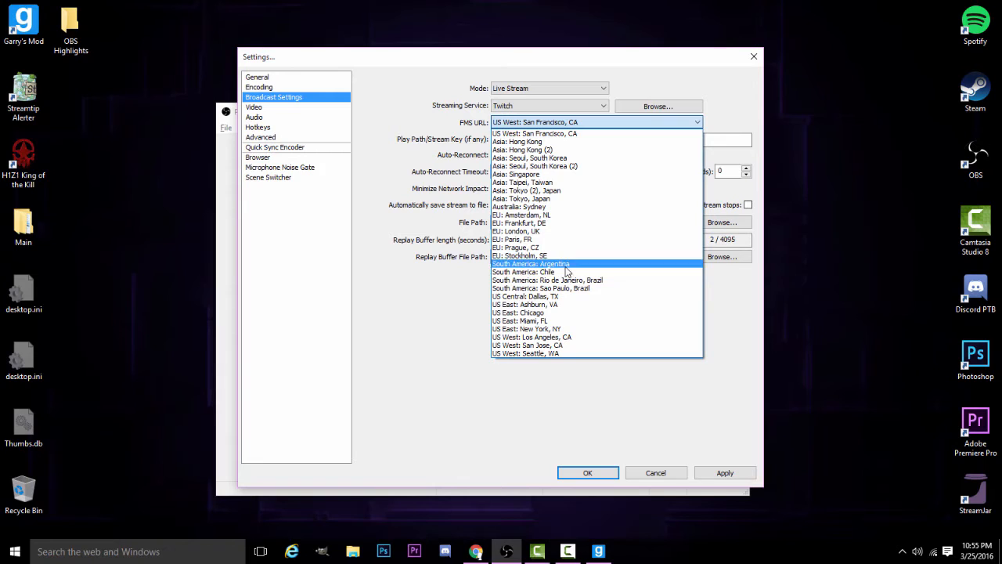
left_click(538, 345)
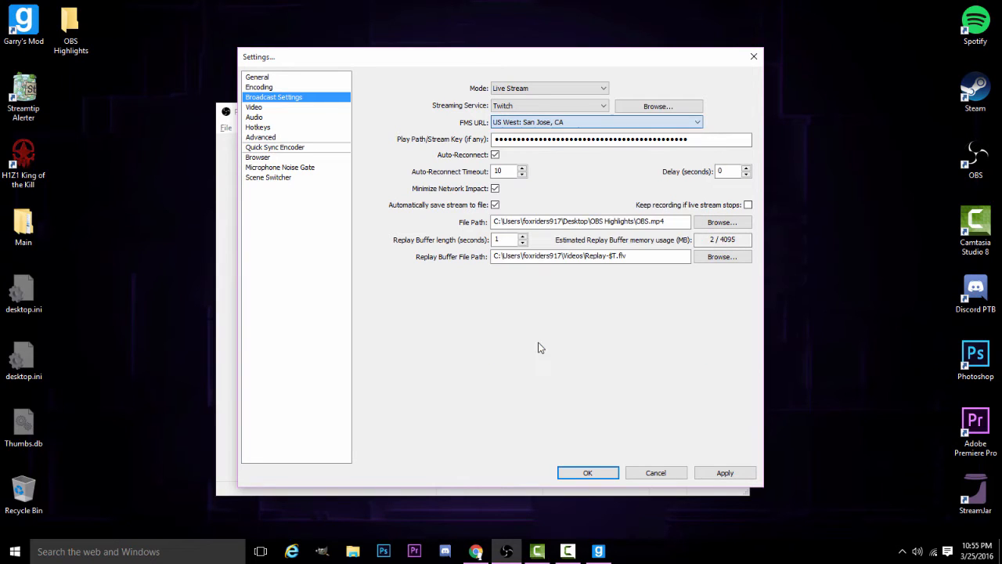
left_click(525, 123)
left_click(526, 134)
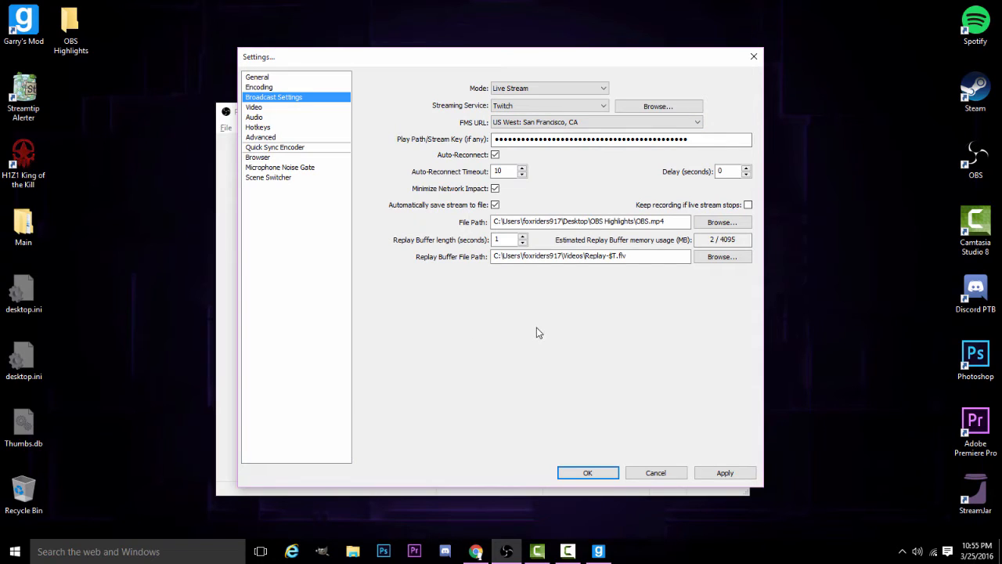
left_click(591, 123)
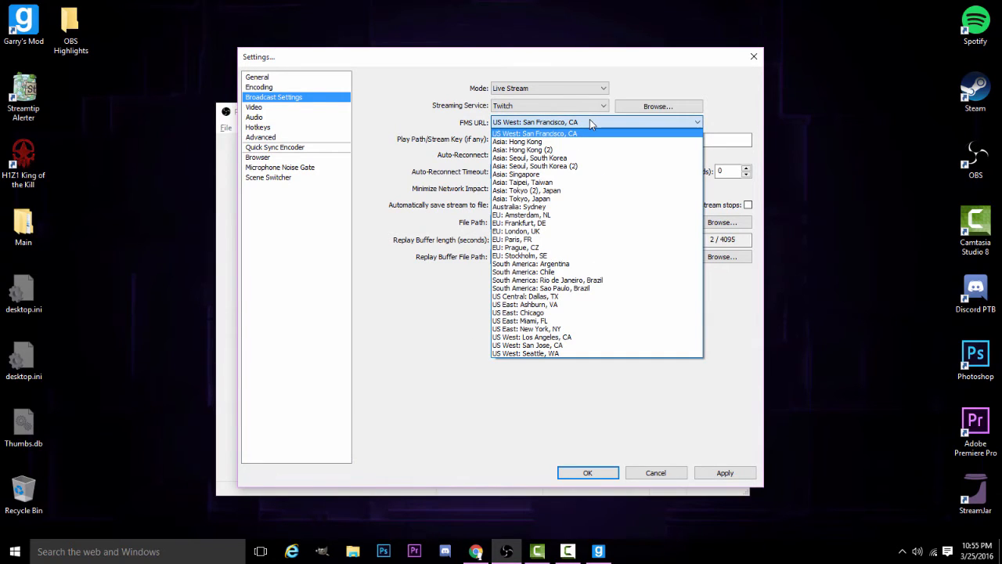
left_click(591, 123)
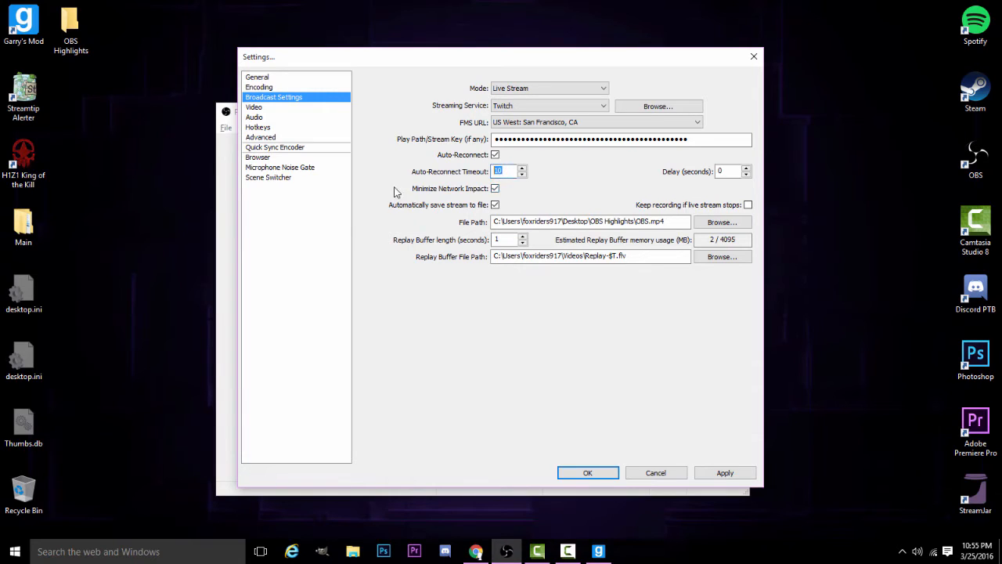
Step: Open the Video settings, discarding the pending broadcast changes
left_click(400, 193)
left_click(441, 191)
left_click(296, 107)
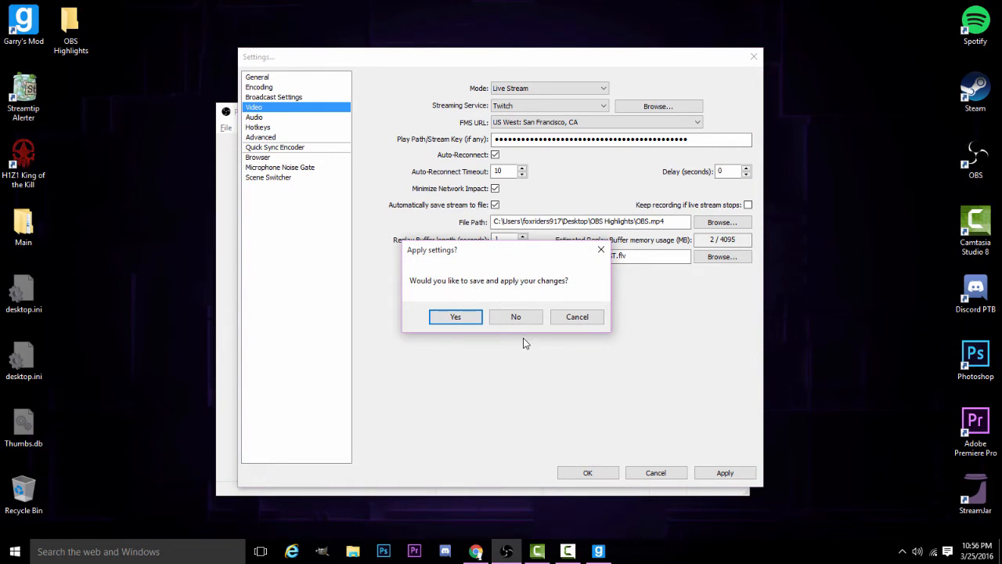
left_click(515, 317)
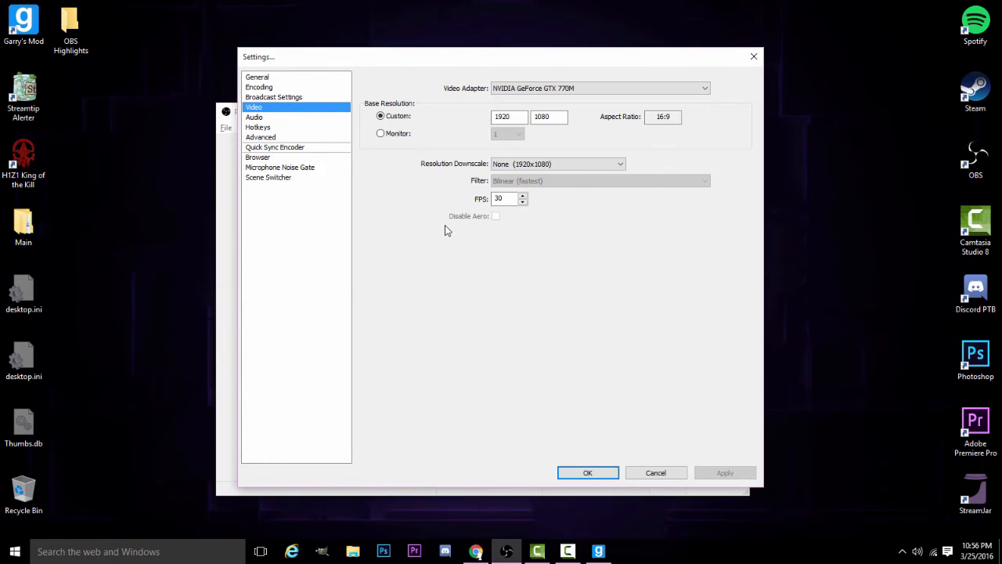
Step: Select the NVIDIA GeForce GTX 770M as the video adapter, set the FPS to 30, and apply the video settings
left_click(587, 89)
left_click(587, 89)
left_click(587, 89)
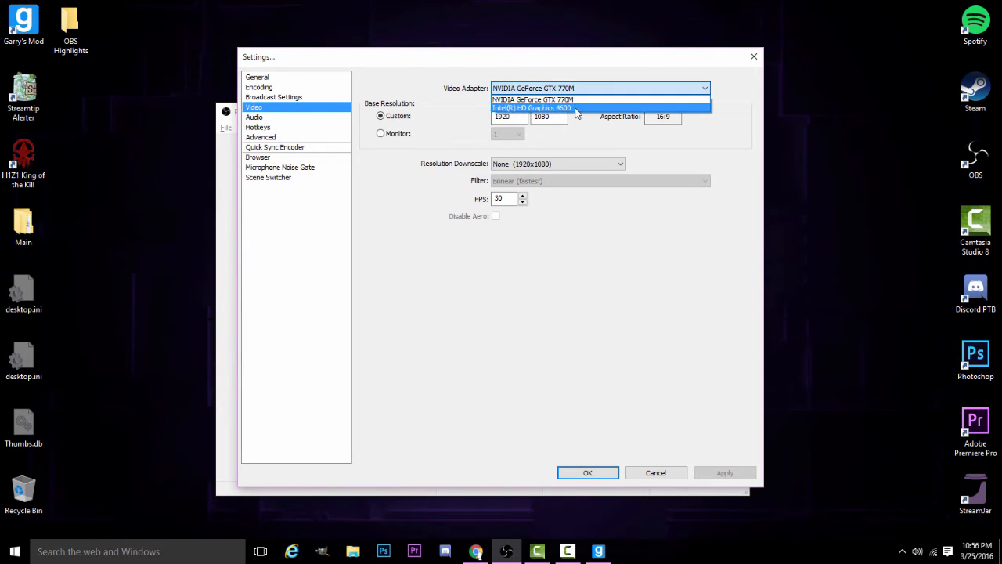
left_click(556, 100)
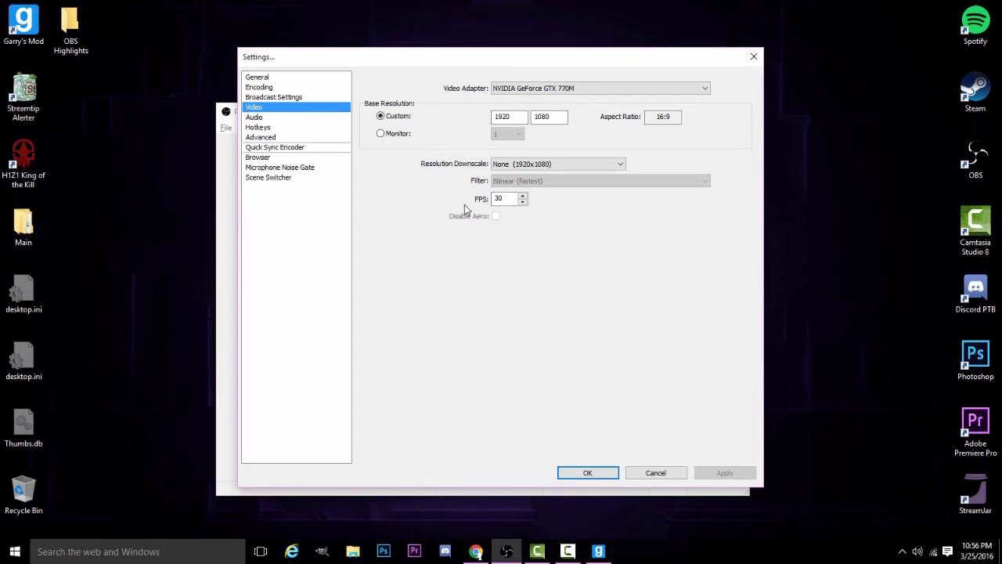
double_click(505, 198)
key("BackSpace")
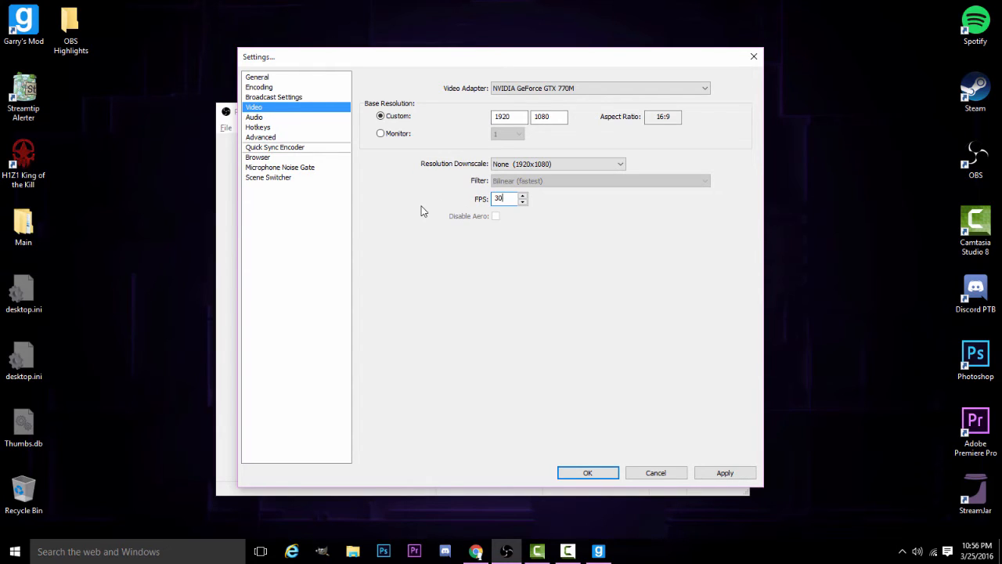
left_click(723, 472)
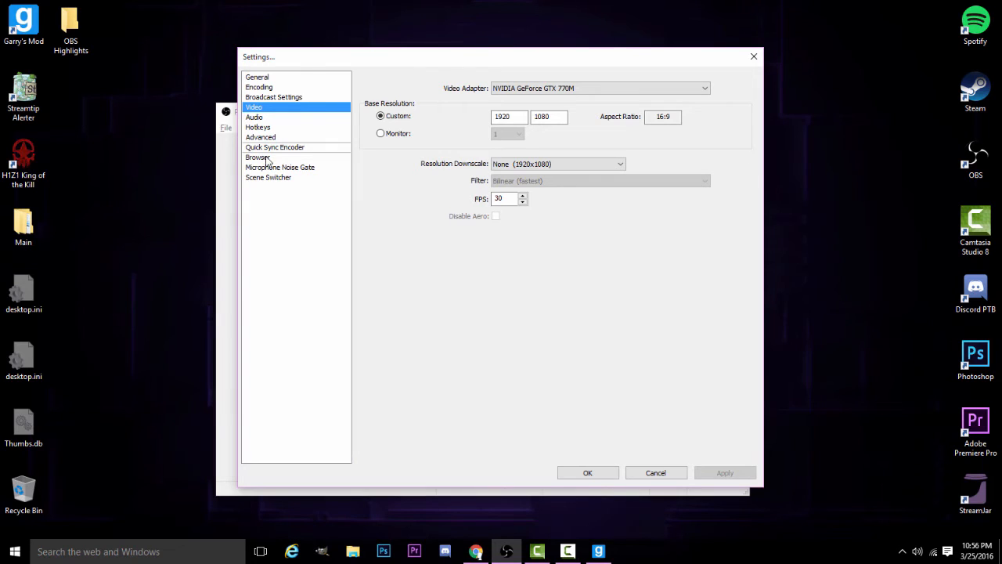
Step: View the Audio settings briefly, and switch the video base resolution to Monitor 1
left_click(256, 117)
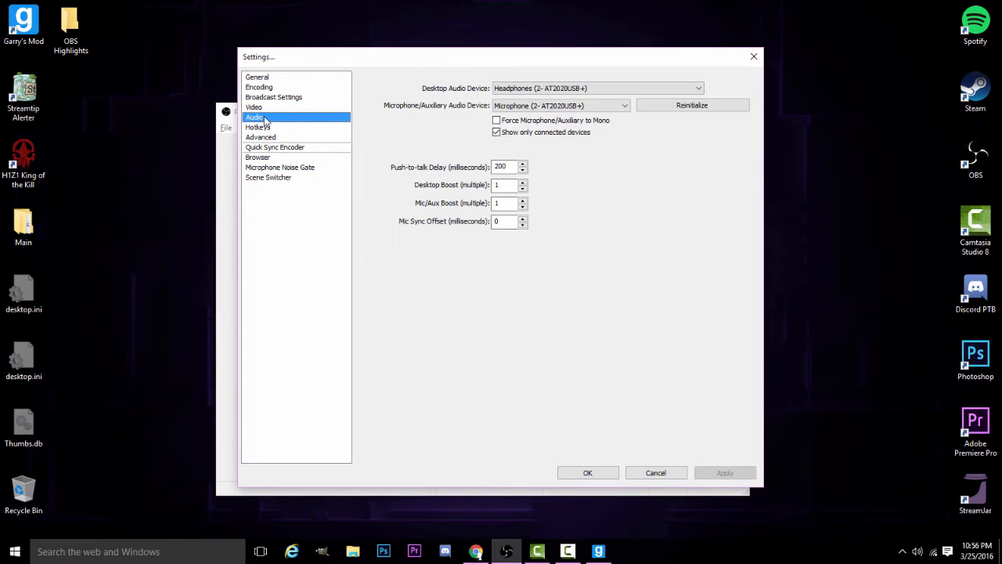
left_click(259, 107)
left_click(381, 133)
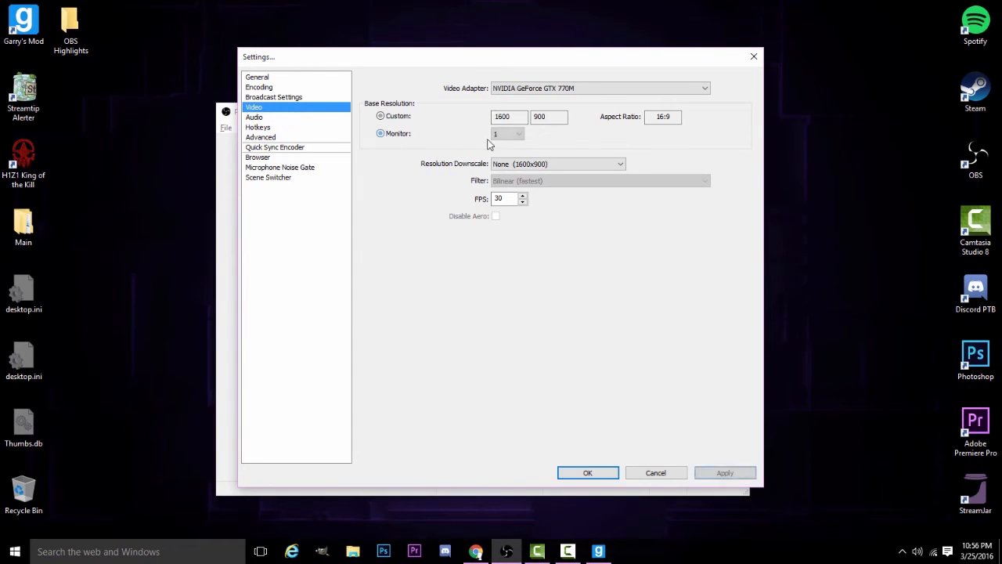
Step: Switch the video base resolution back to Custom and open the Audio settings, discarding the pending video changes
left_click(507, 134)
left_click(447, 135)
left_click(381, 116)
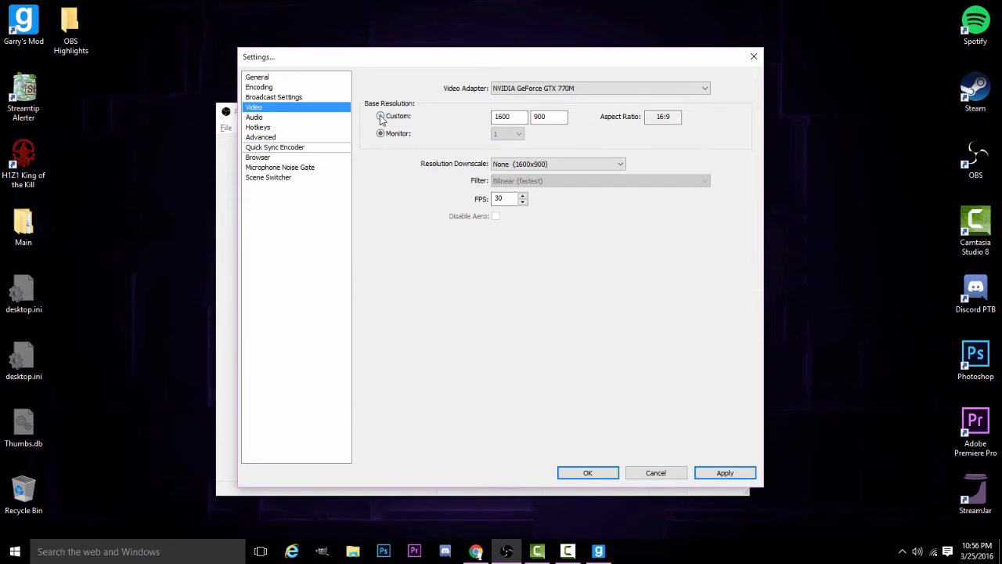
left_click(266, 117)
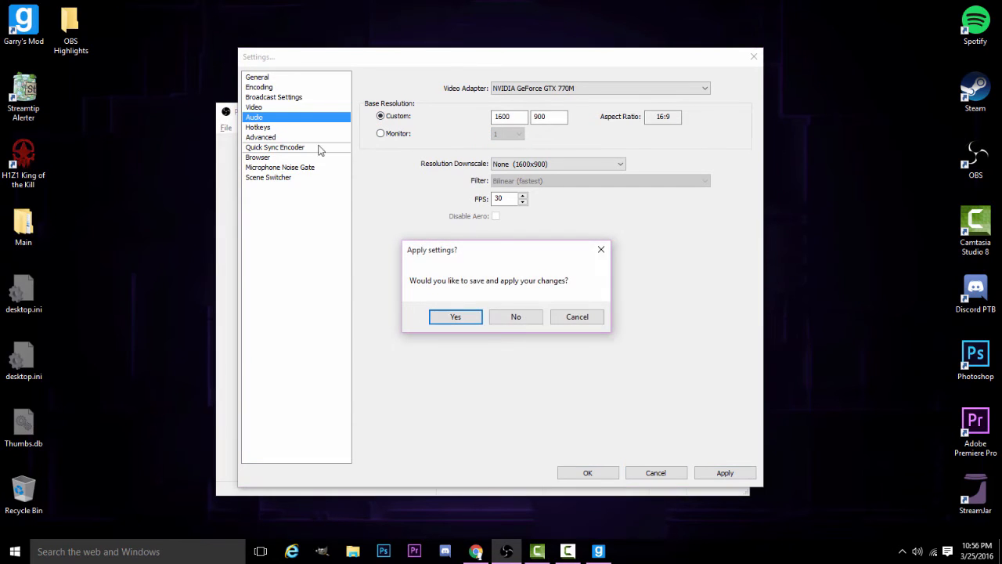
left_click(502, 315)
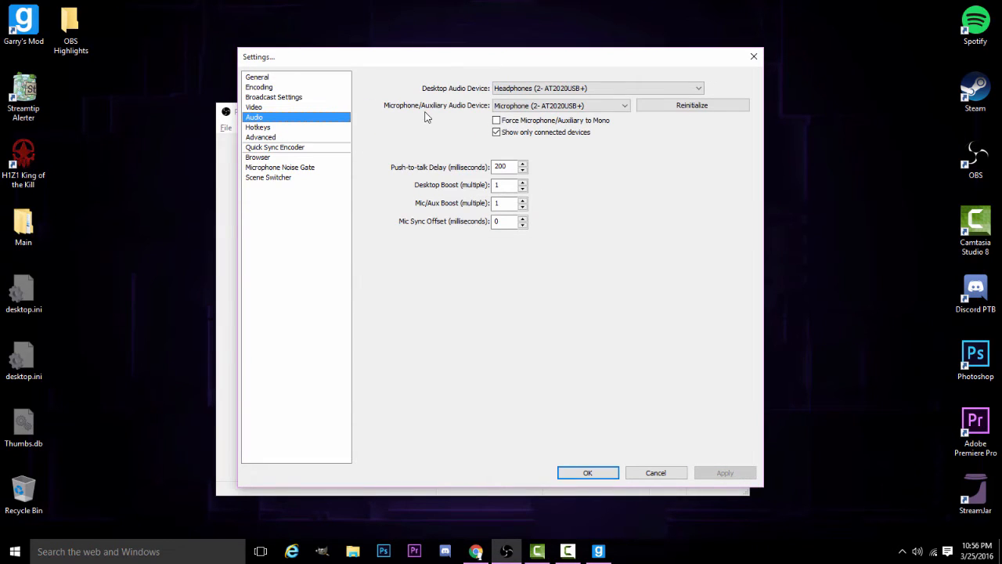
Step: Examine the available desktop audio devices in the Audio settings, leaving Headphones (2- AT2020USB+) selected
left_click(599, 88)
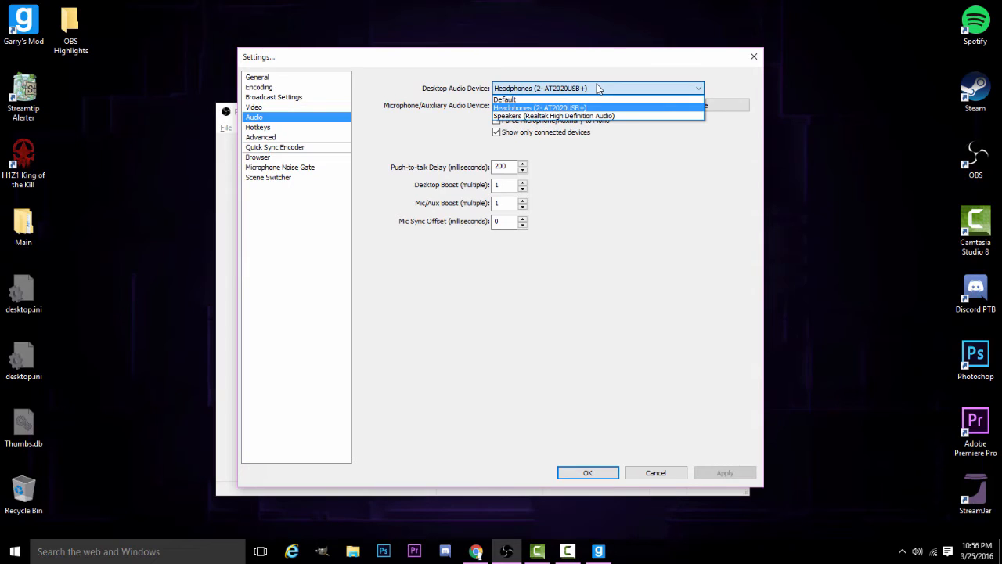
left_click(598, 89)
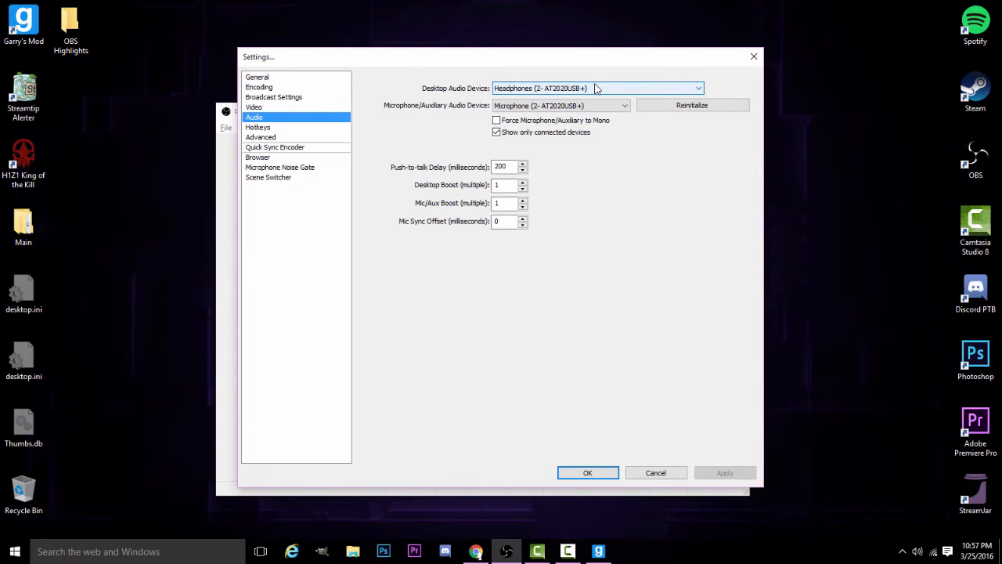
left_click(596, 88)
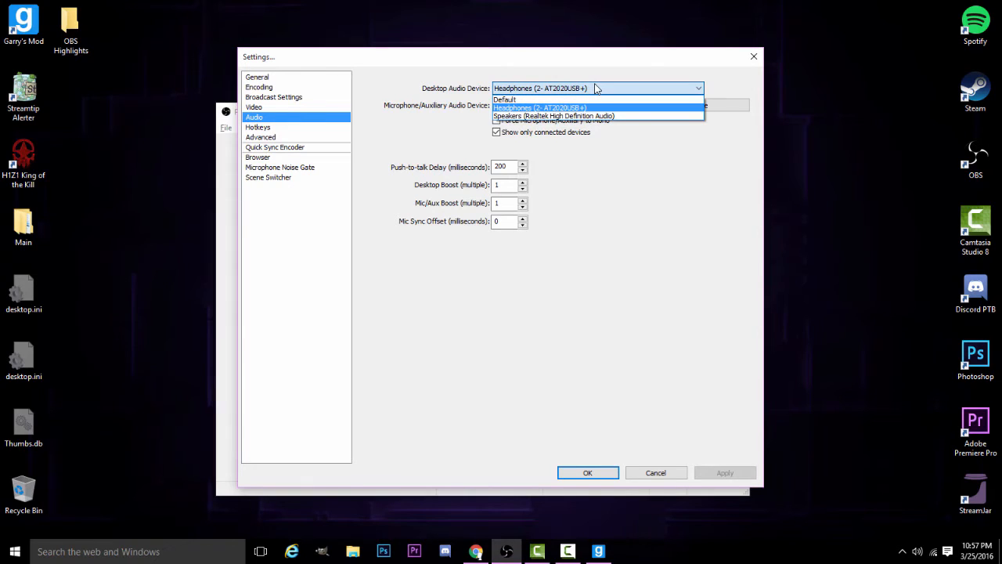
left_click(596, 89)
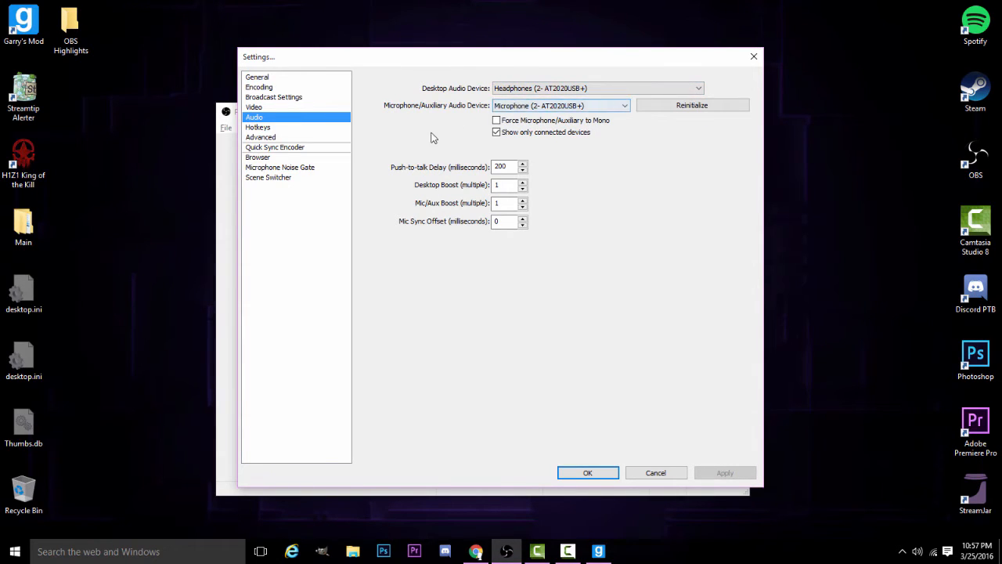
left_click(514, 89)
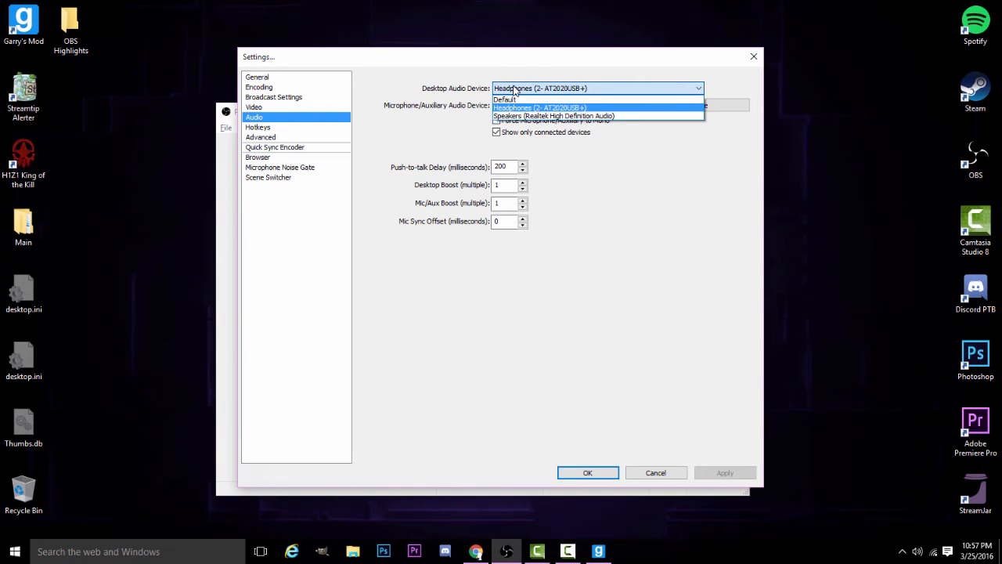
left_click(514, 89)
left_click(514, 88)
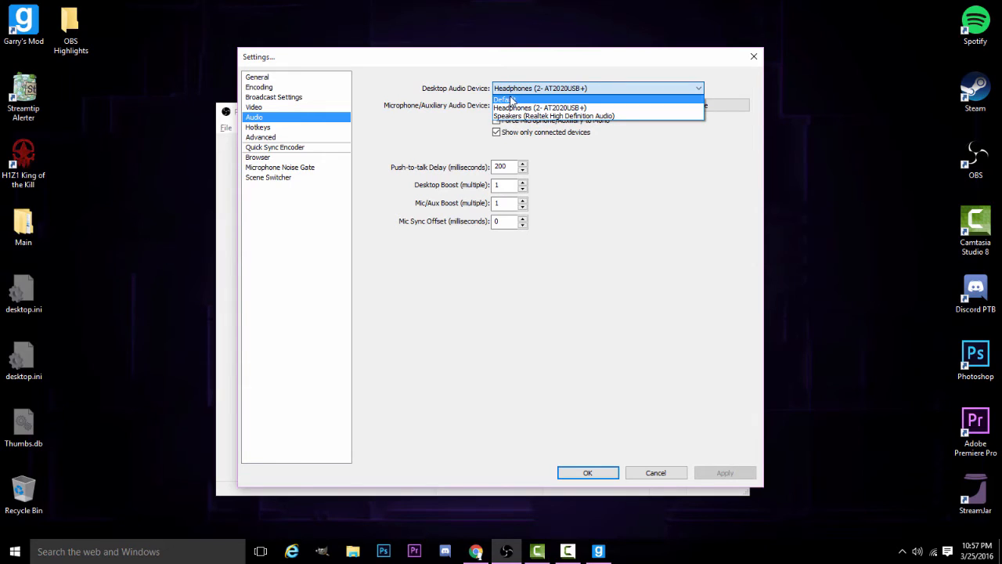
left_click(515, 88)
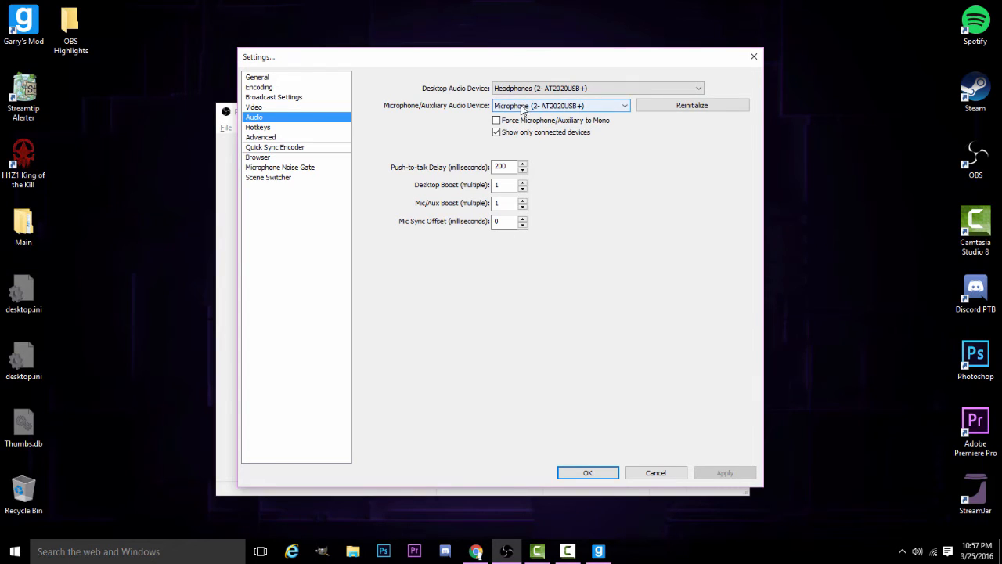
Step: Try the Realtek microphone, set the microphone device back to Microphone (2- AT2020USB+), and apply the audio settings
left_click(553, 107)
left_click(554, 107)
left_click(555, 106)
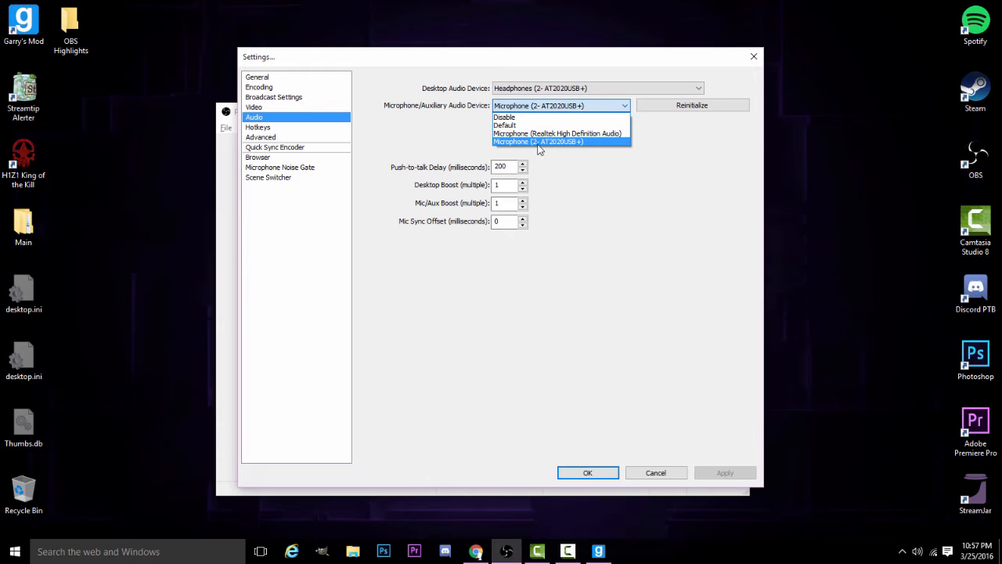
left_click(539, 133)
left_click(599, 105)
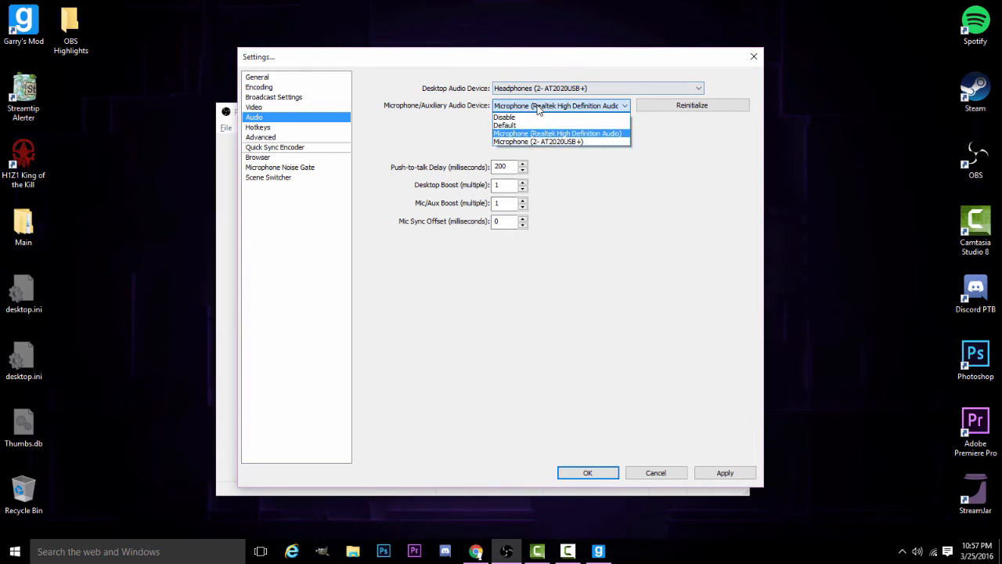
left_click(538, 143)
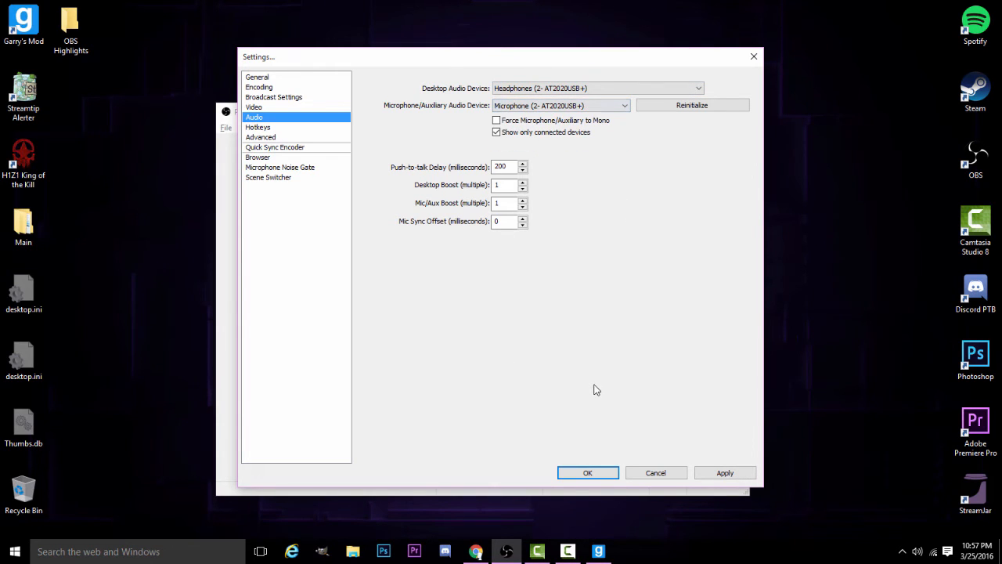
left_click(721, 473)
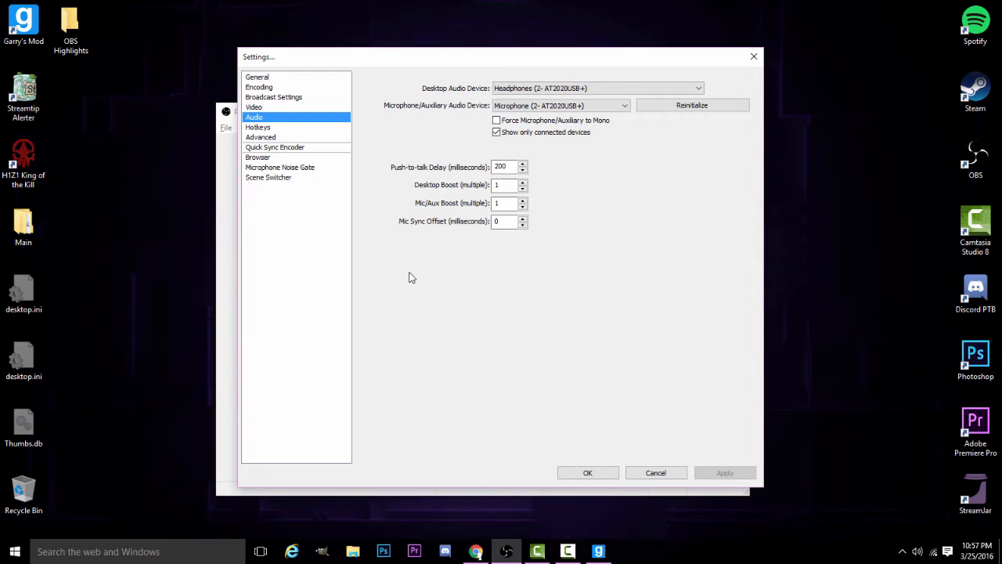
Step: View the Hotkeys settings, and examine the Advanced settings including the custom x264 encoder text
left_click(264, 127)
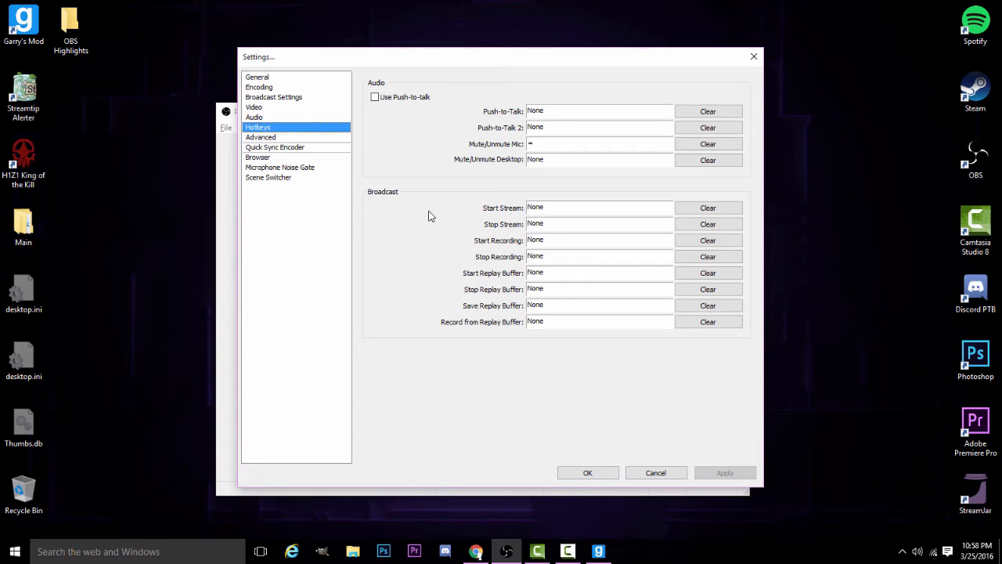
left_click(316, 139)
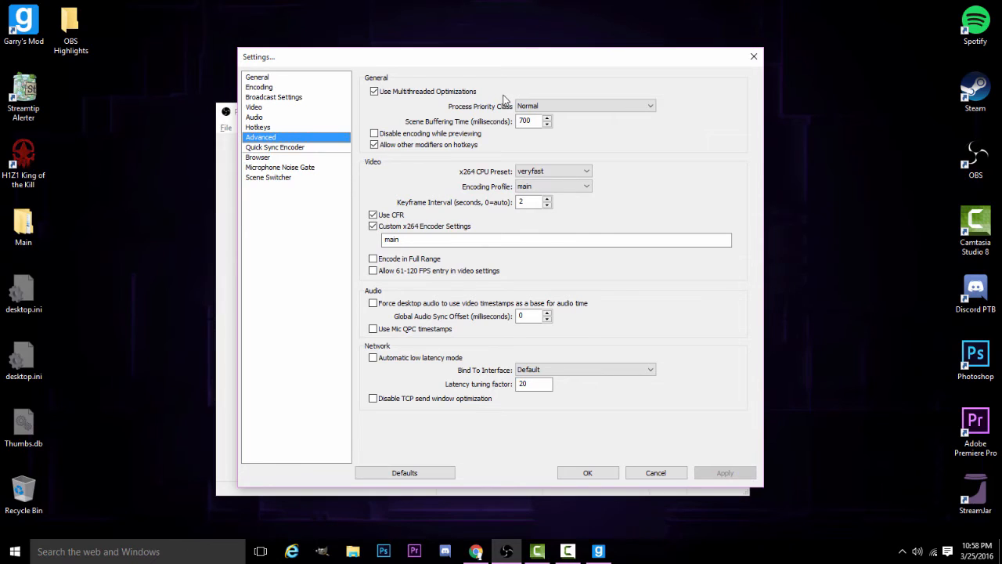
left_click(316, 296)
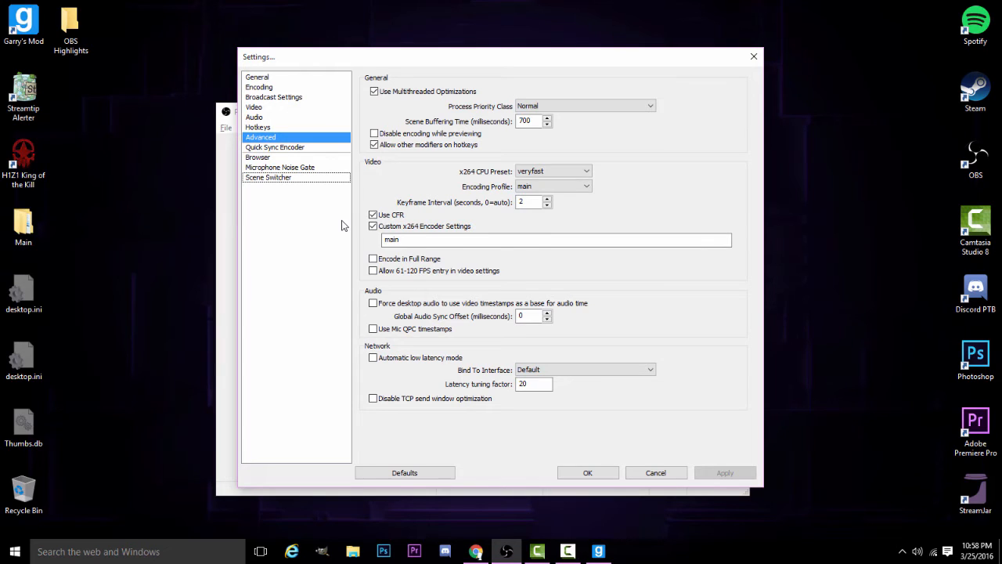
left_click_drag(425, 241, 296, 251)
left_click(302, 251)
Step: Check the x264 CPU presets, keeping veryfast, and apply the advanced settings with Allow other modifiers on hotkeys turned off
double_click(558, 178)
double_click(568, 171)
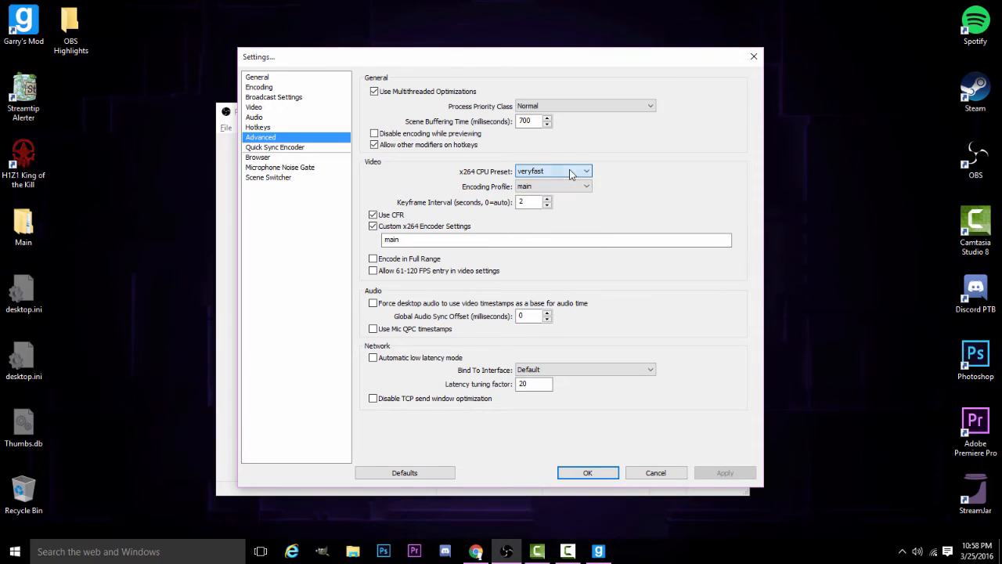
left_click(570, 171)
left_click(605, 138)
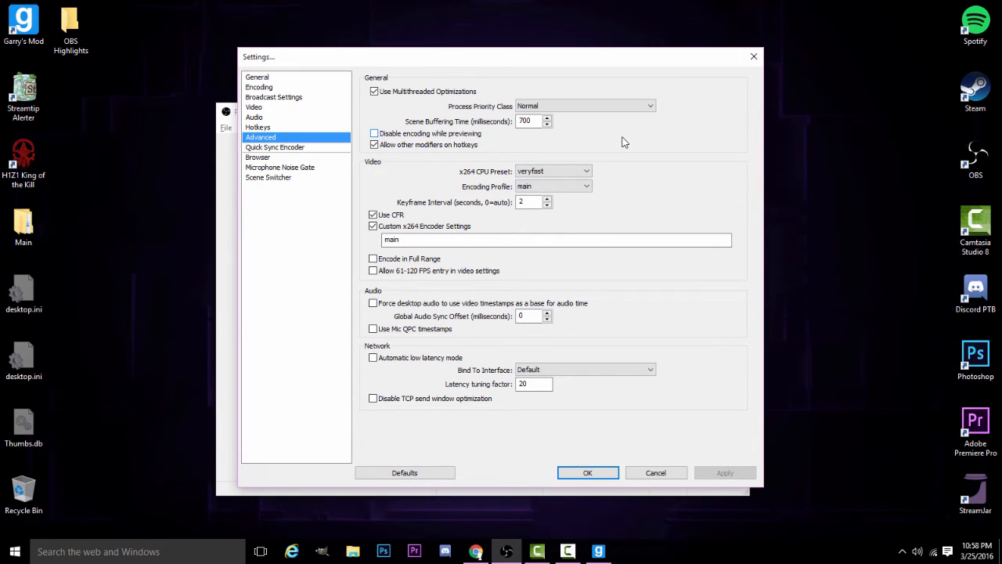
left_click(584, 173)
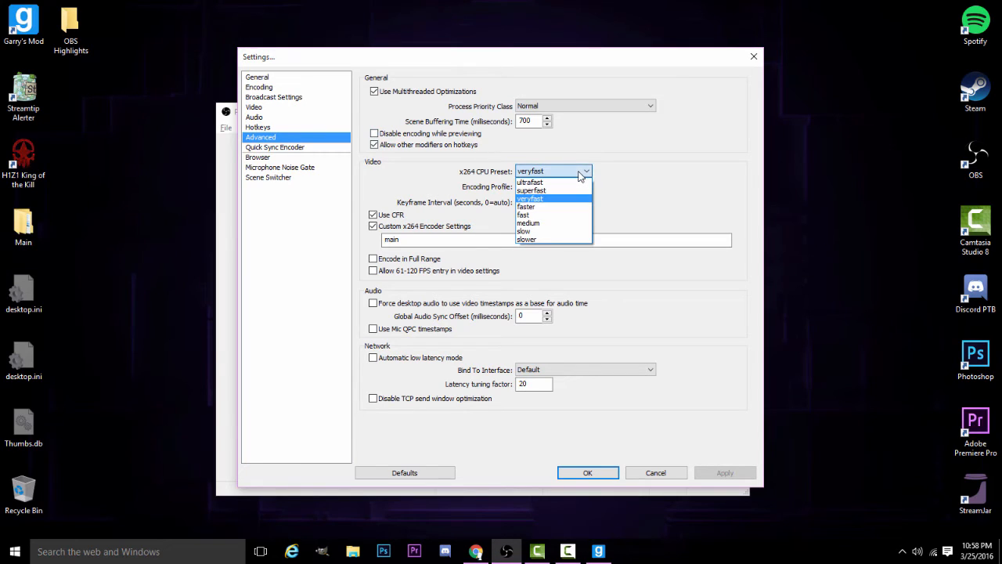
left_click(580, 174)
left_click(588, 147)
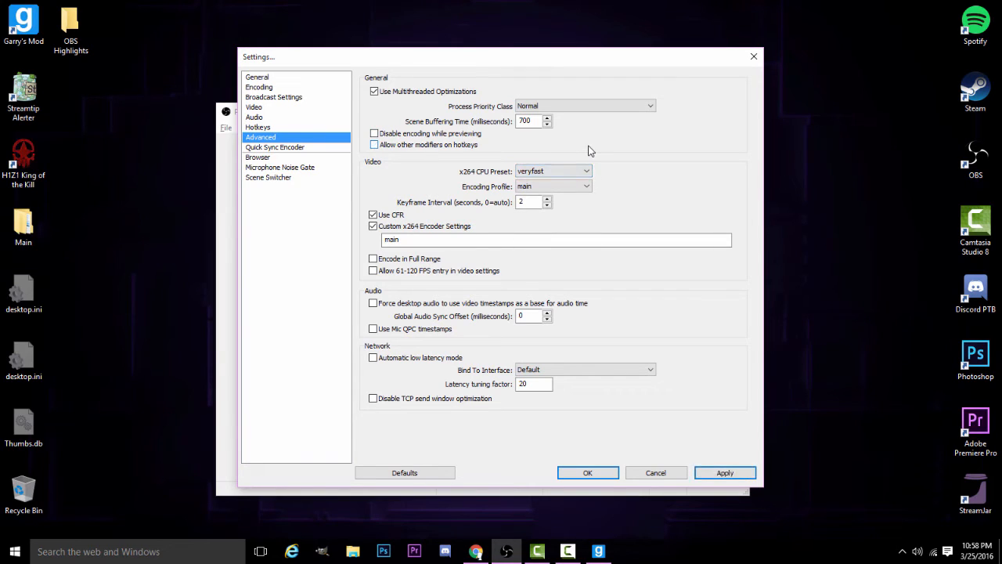
left_click(707, 472)
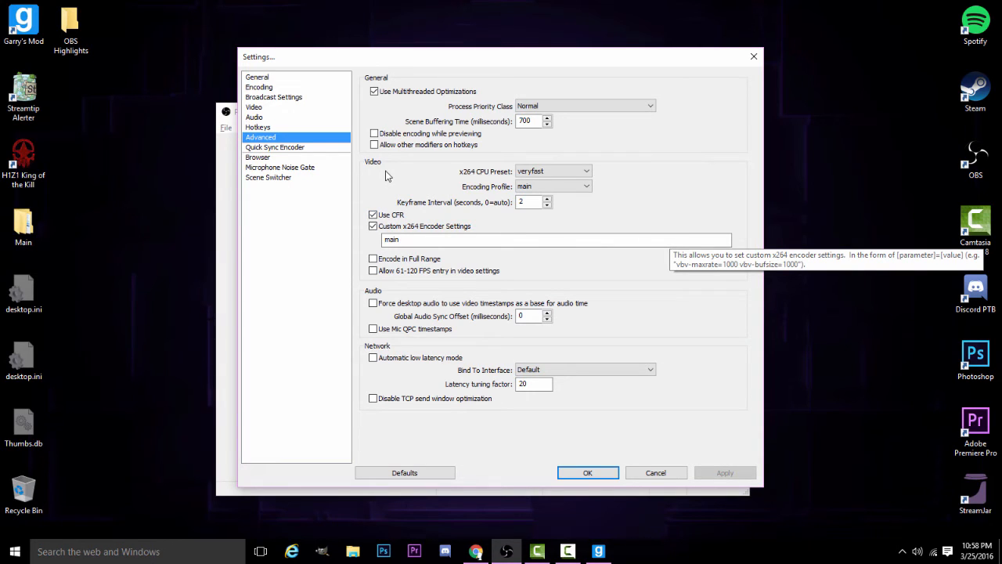
Step: Look through the Quick Sync Encoder, Microphone Noise Gate and Browser settings, and close the settings
left_click(321, 149)
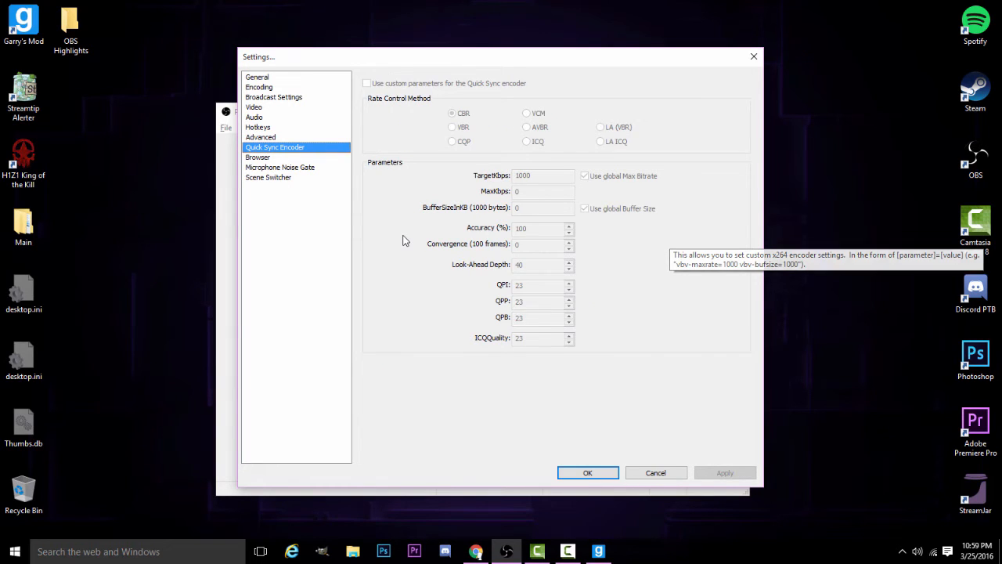
left_click(304, 178)
left_click(307, 170)
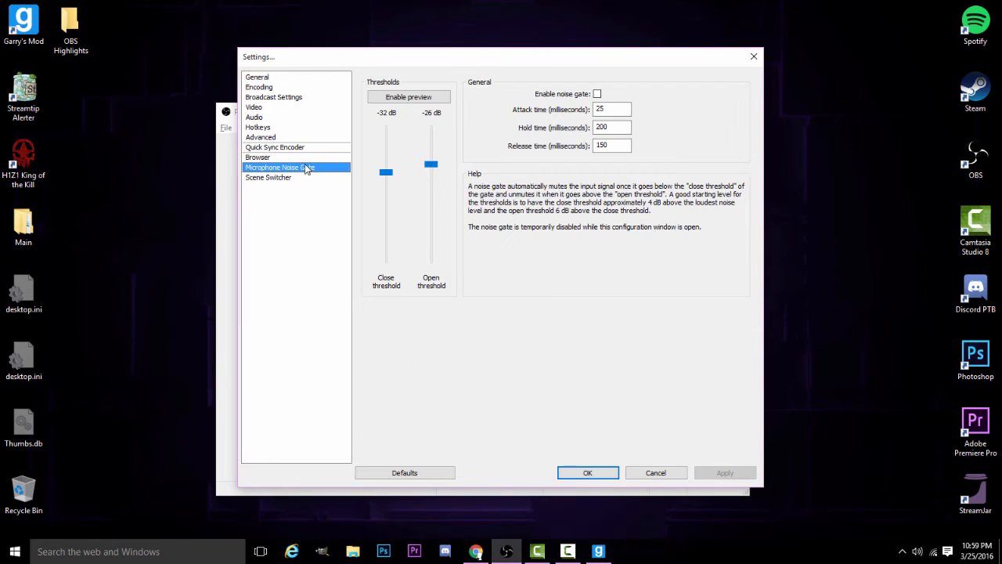
left_click(303, 158)
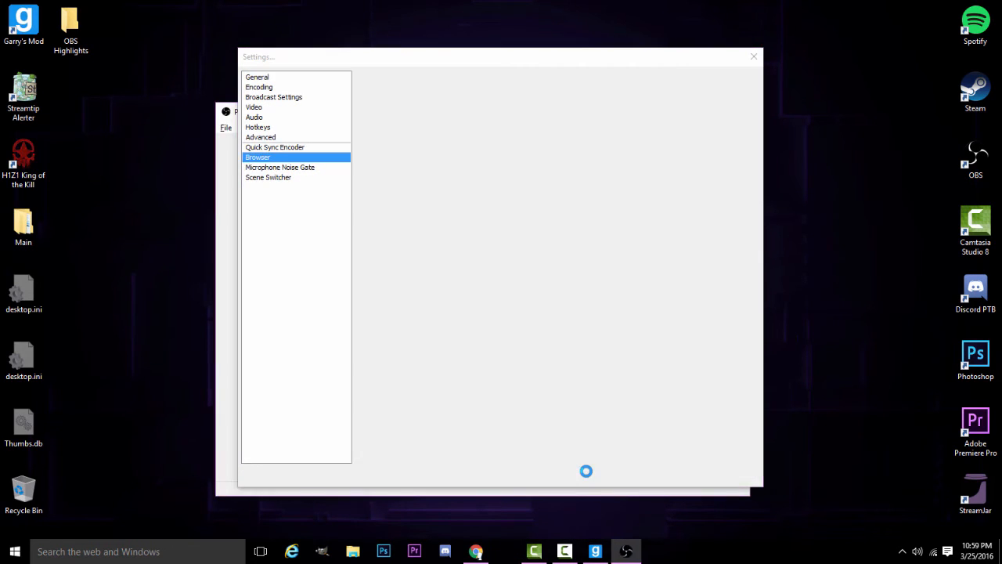
left_click(587, 472)
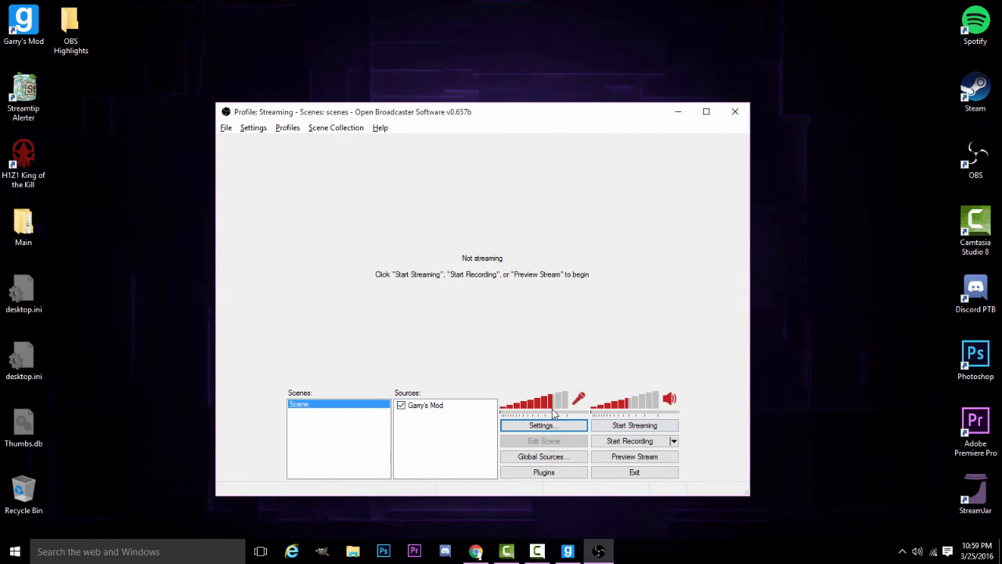
Step: Raise the microphone volume slightly in the main window, leaving the Garry's Mod source deselected
mouse_move(558, 409)
mouse_move(557, 409)
left_mouse_down()
mouse_move(503, 415)
mouse_move(581, 407)
mouse_move(486, 404)
mouse_move(477, 406)
mouse_move(536, 404)
mouse_move(371, 436)
mouse_move(562, 408)
left_mouse_up()
left_click(437, 407)
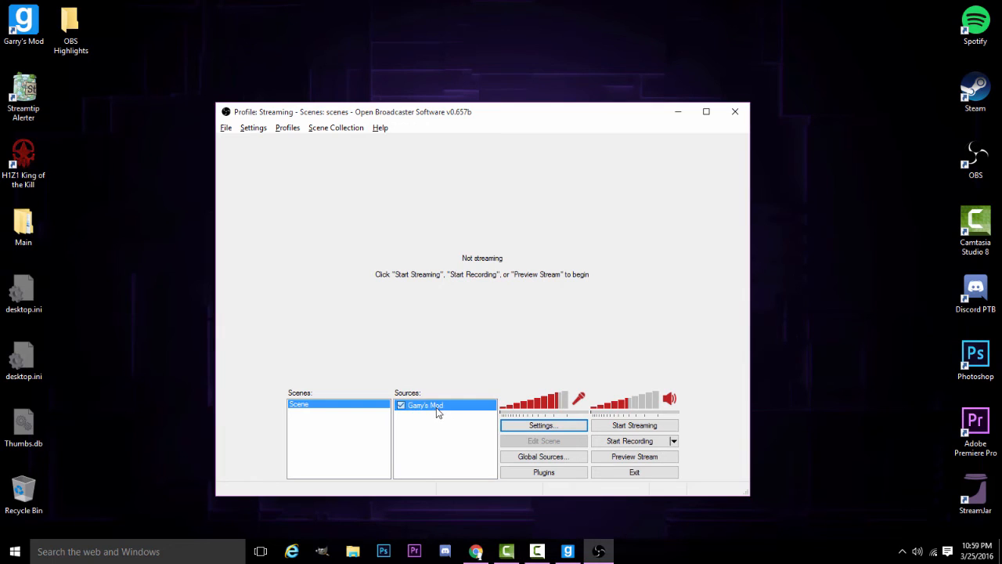
left_click(447, 431)
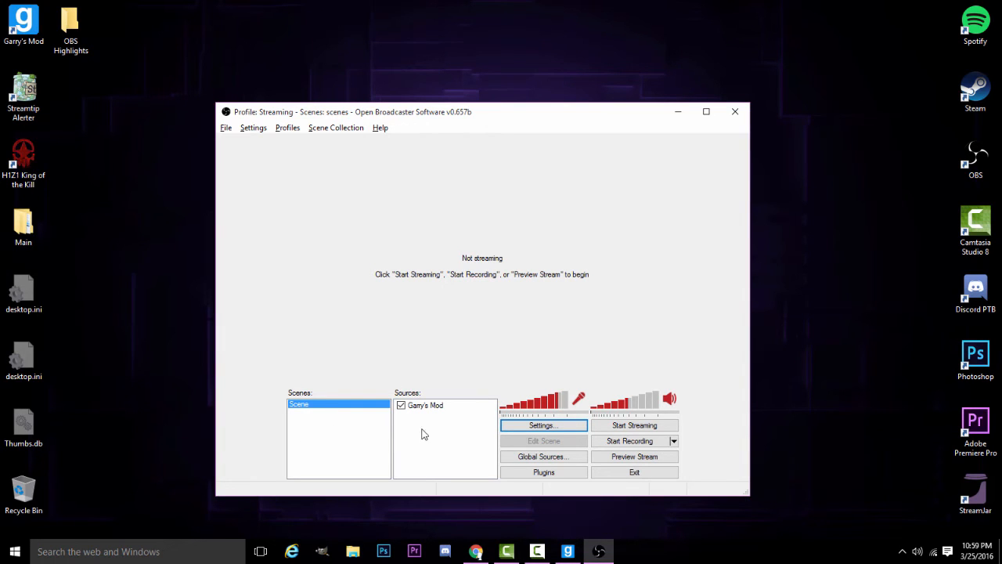
Step: Start the stream preview and briefly bring up the Garry's Mod window so the game is captured
left_click(625, 460)
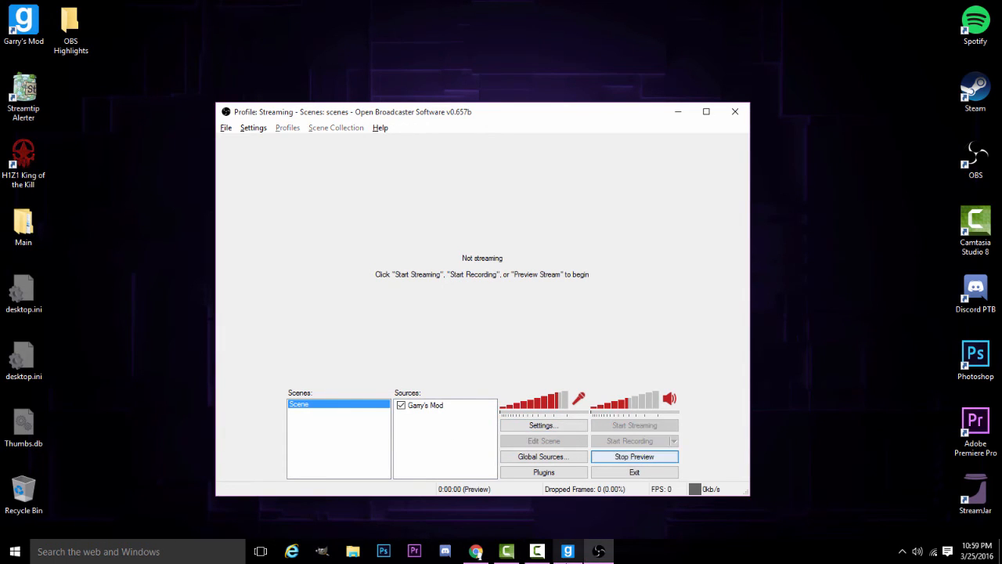
left_click(567, 558)
left_click(832, 55)
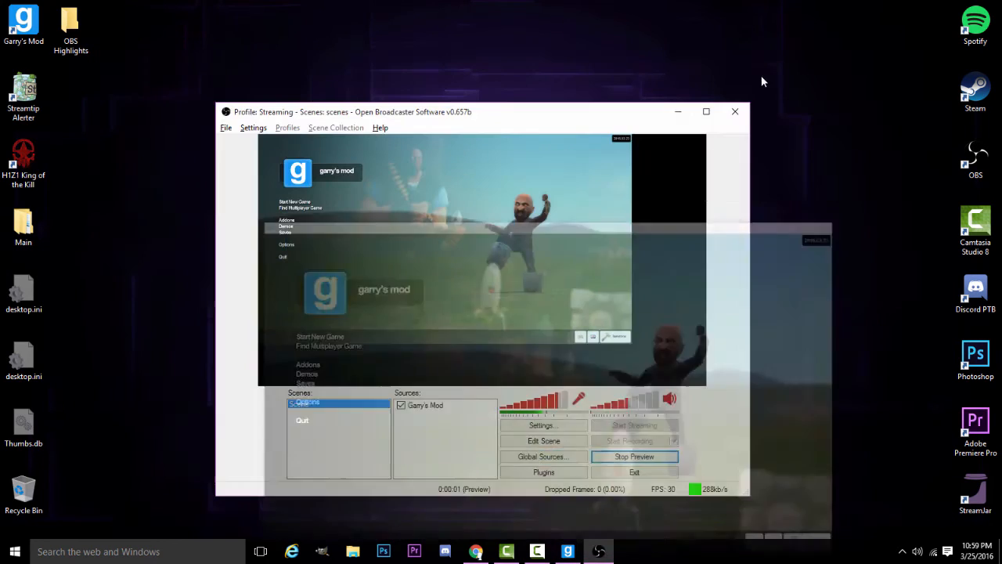
Step: Enable Stretch image to screen in the Garry's Mod source properties, and bring the game window forward again
right_click(456, 315)
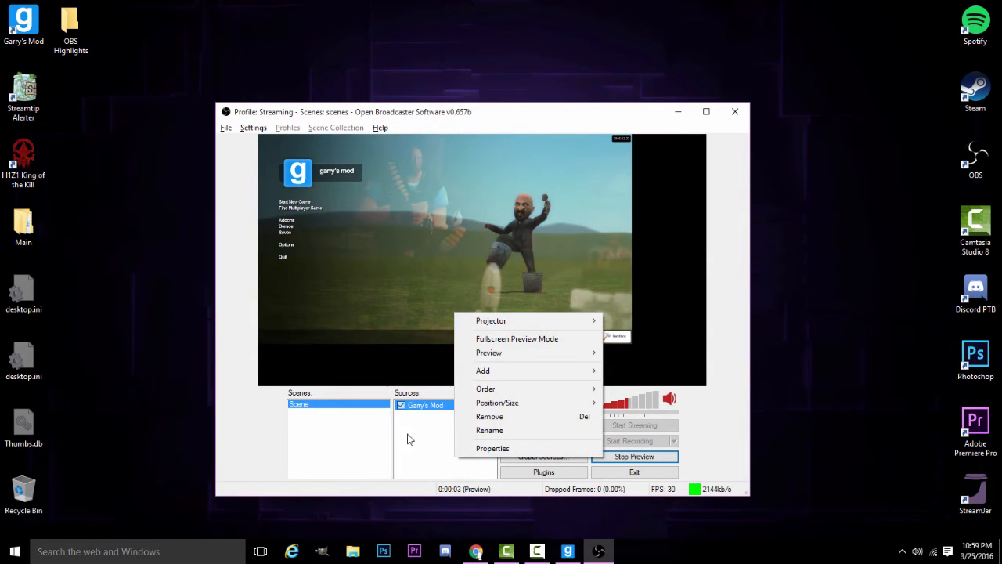
right_click(422, 407)
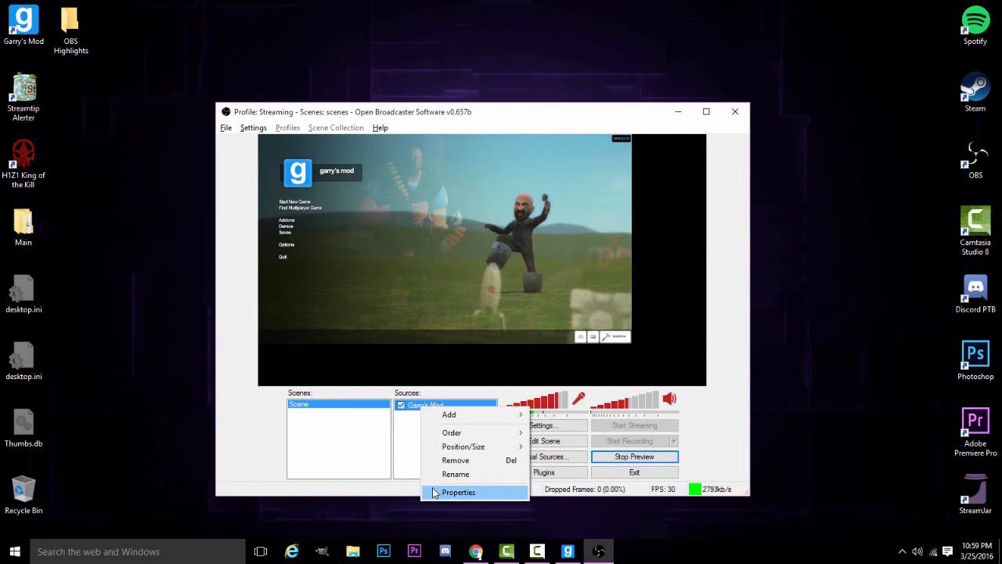
left_click(436, 493)
left_click(326, 232)
left_click(325, 231)
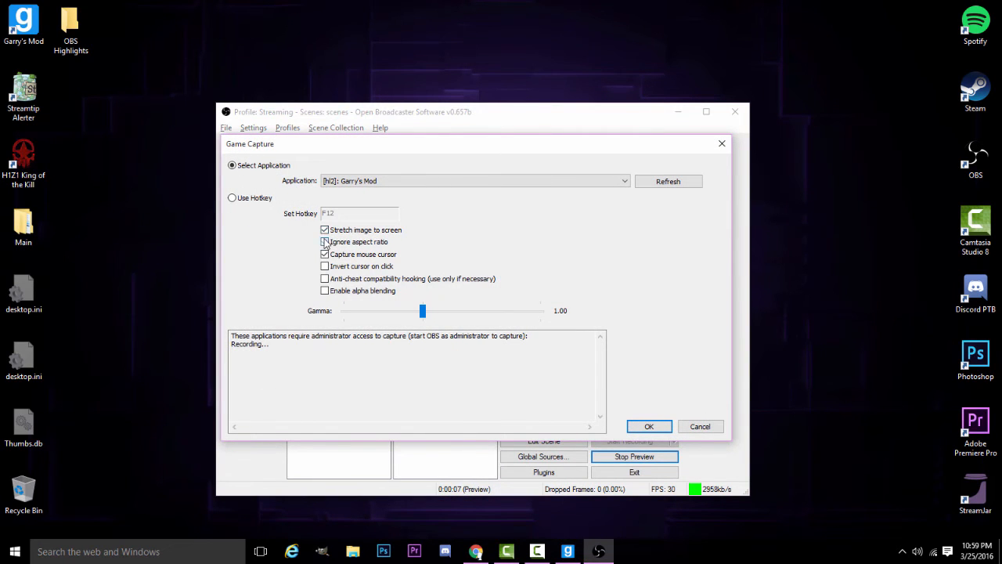
left_click(649, 425)
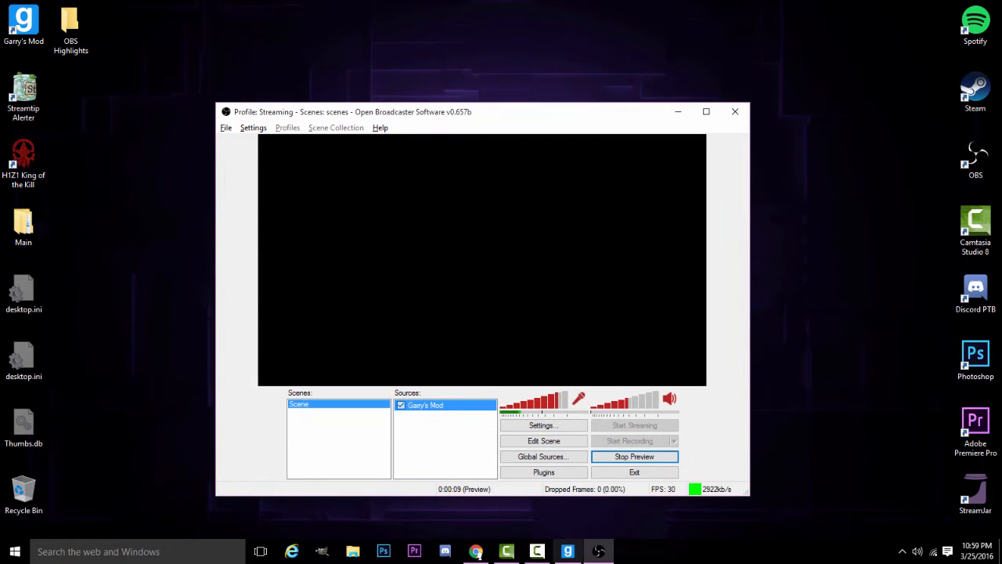
left_click(568, 552)
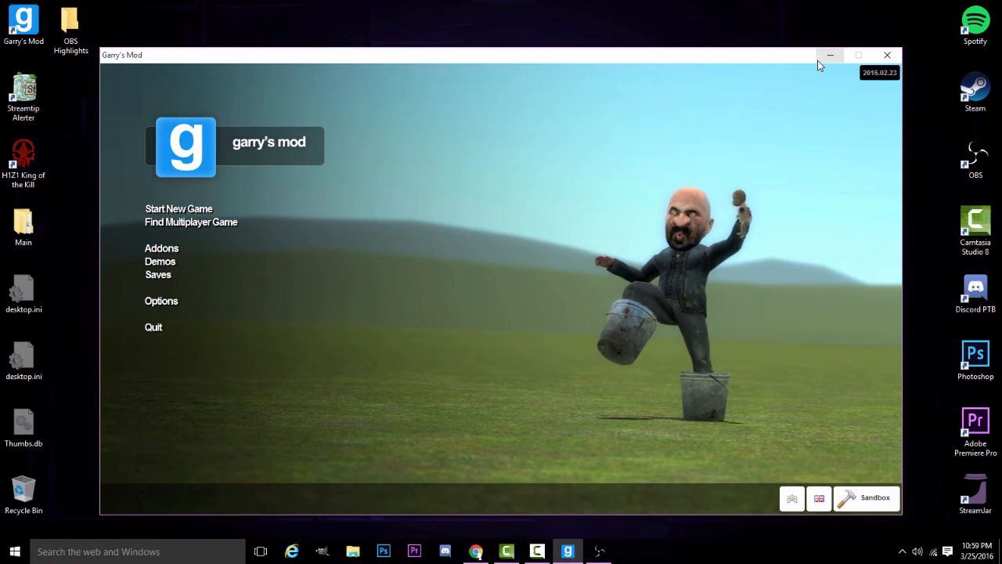
Step: Minimize the game window and fit the Garry's Mod source to the screen in the preview
left_click(817, 60)
right_click(568, 299)
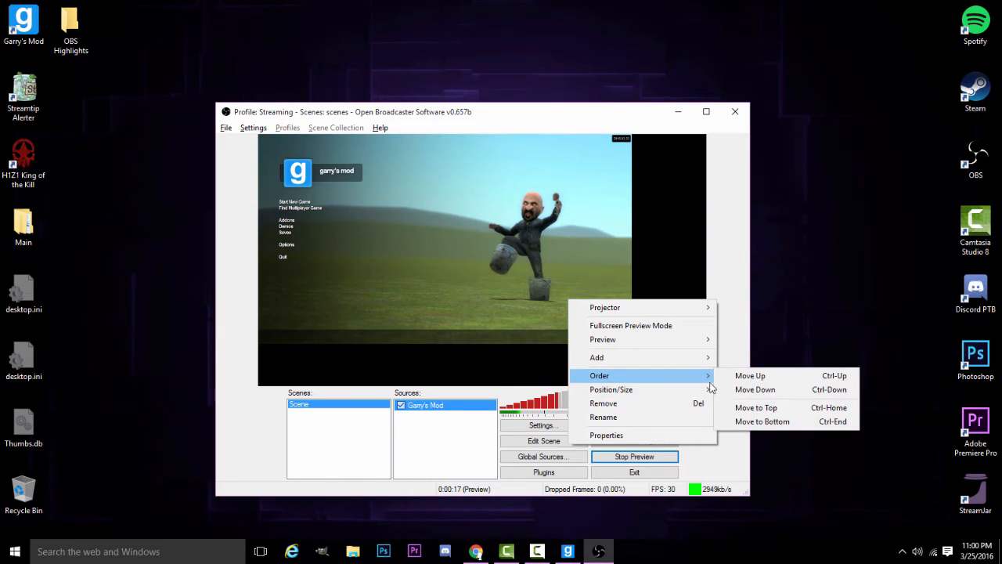
mouse_move(688, 390)
left_click(744, 390)
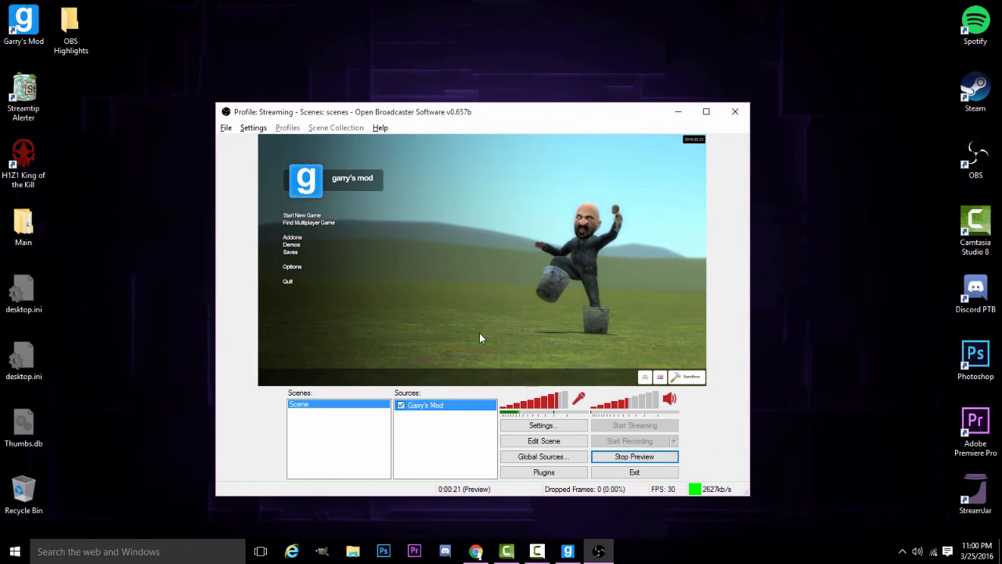
Step: Add a Text source named Welcome to the scene
right_click(427, 433)
mouse_move(456, 445)
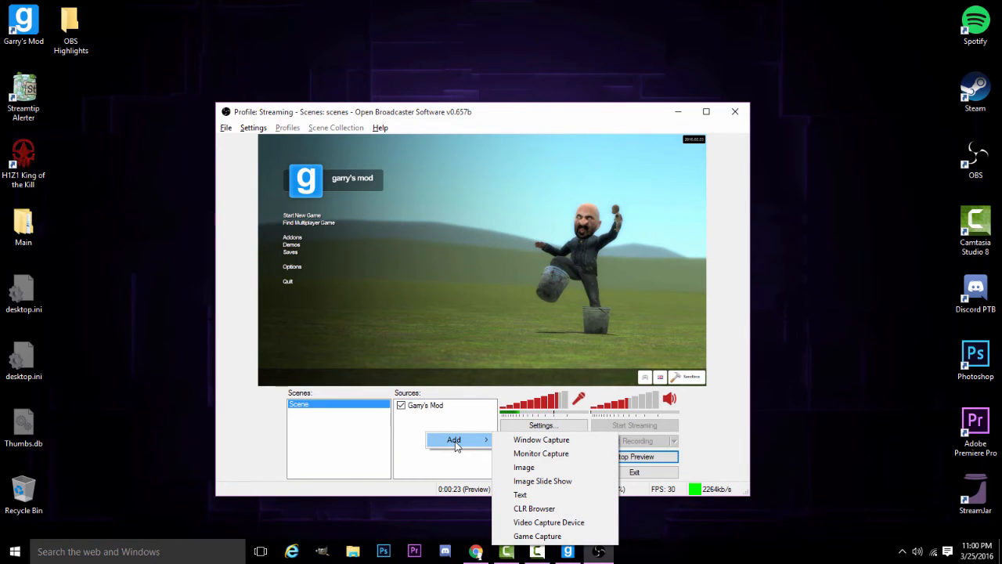
left_click(414, 445)
right_click(415, 442)
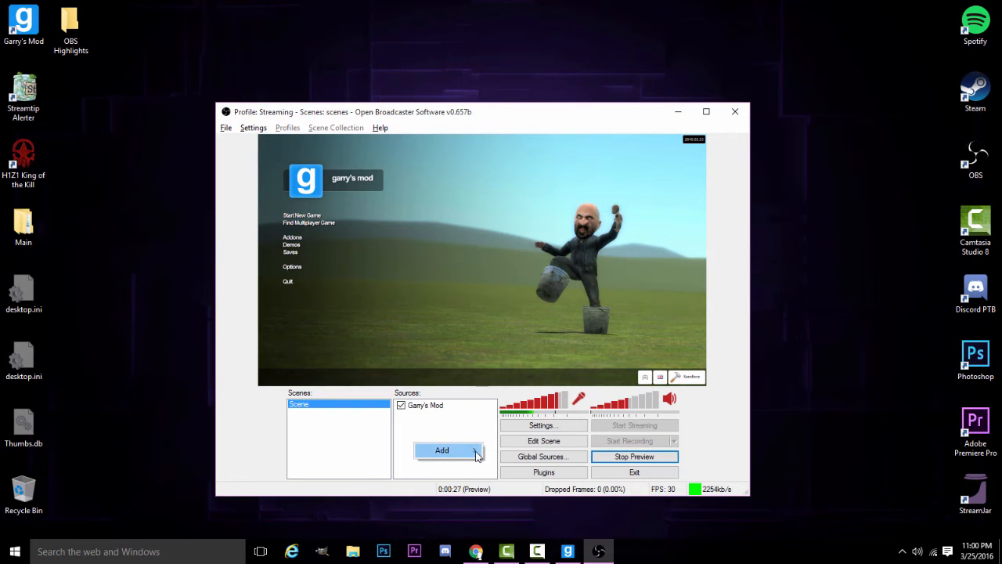
mouse_move(473, 449)
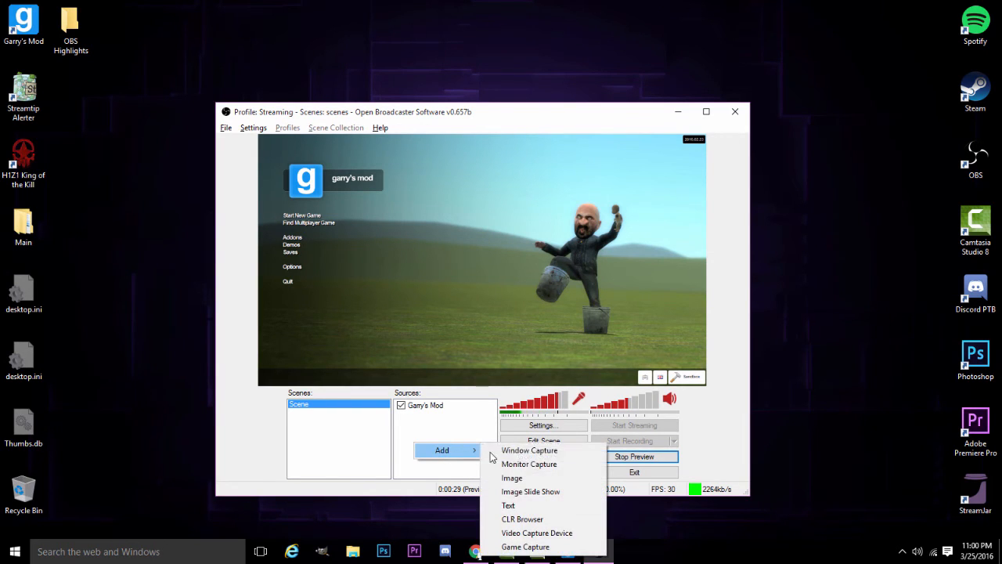
left_click(539, 506)
key("BackSpace")
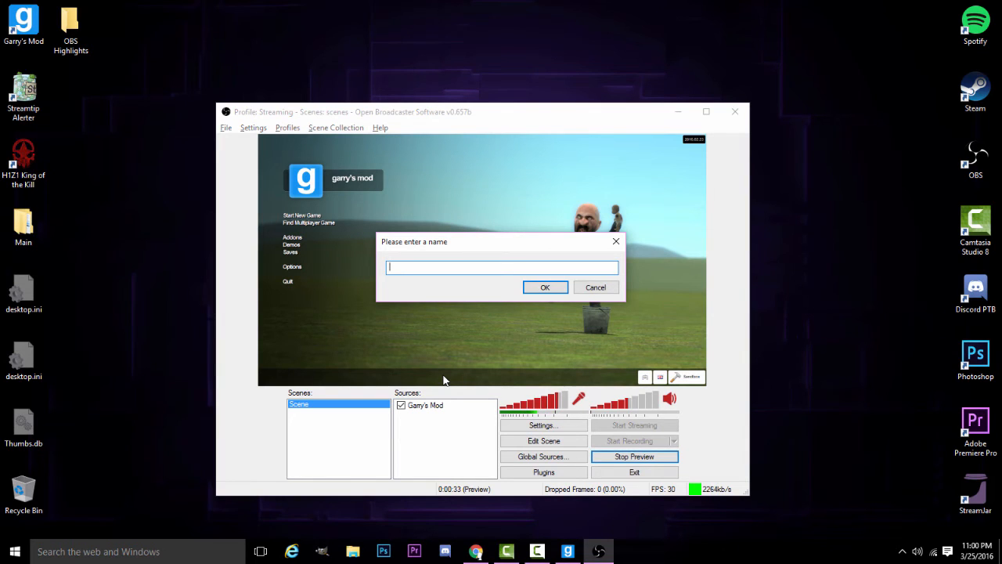
type("Webcam")
key("Return")
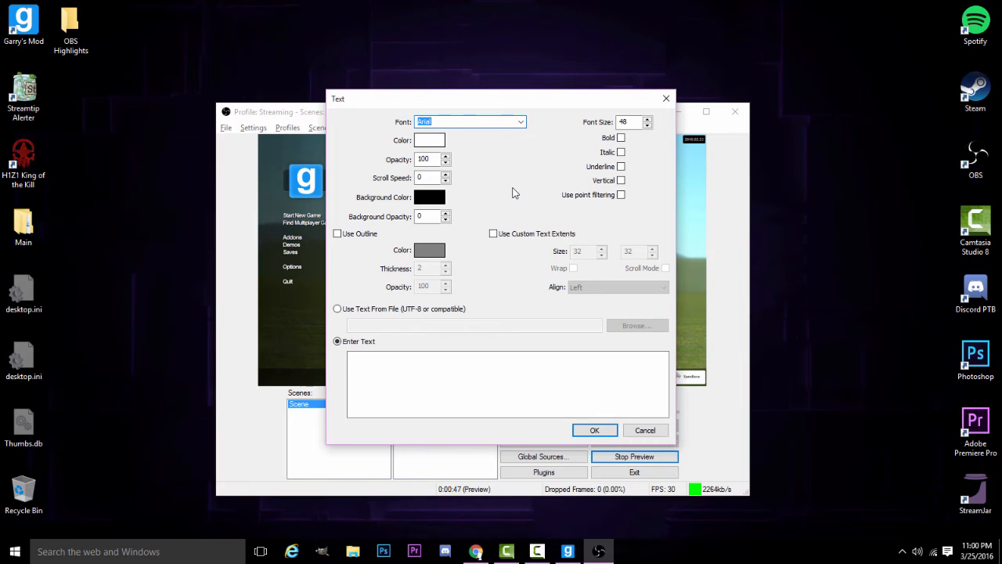
Step: Enter "Hi, and welcome to the stream!" as the source's text, keeping the Arial font, and confirm the text settings
left_click(522, 121)
left_click(521, 122)
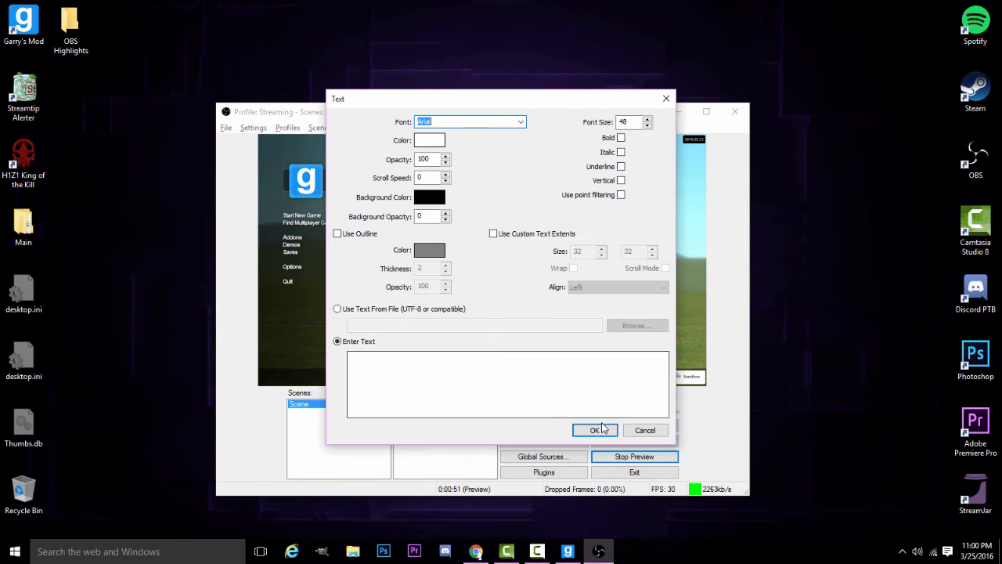
left_click(507, 388)
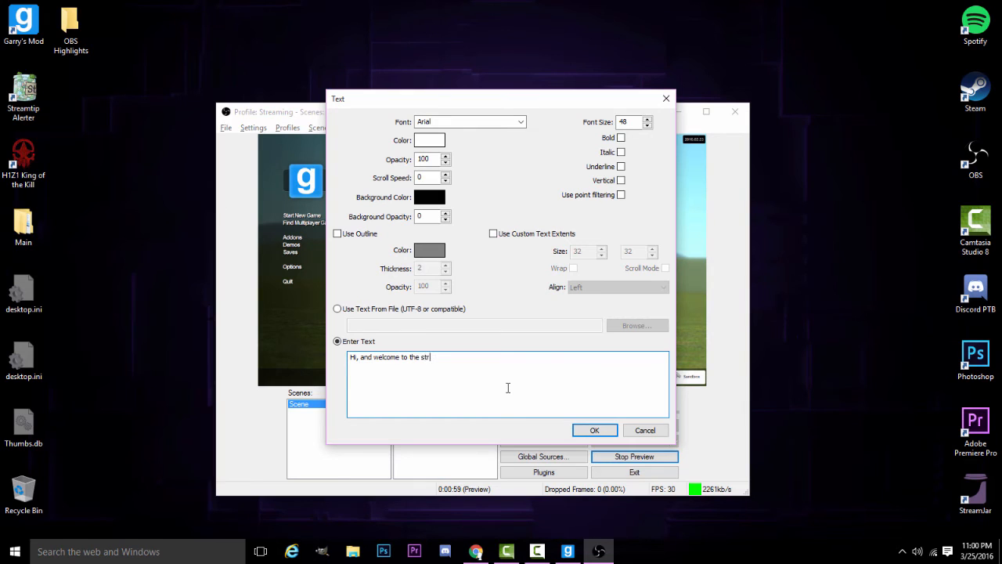
type("Hi, and welcome to the stream!")
left_click(594, 429)
Step: Move the Welcome text to the top of the source order
right_click(324, 139)
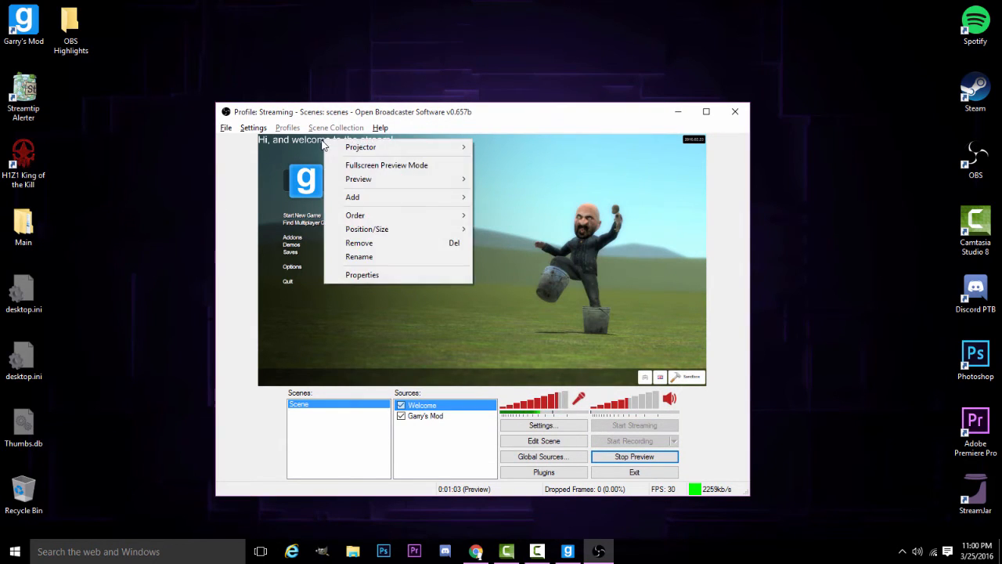
key("Escape")
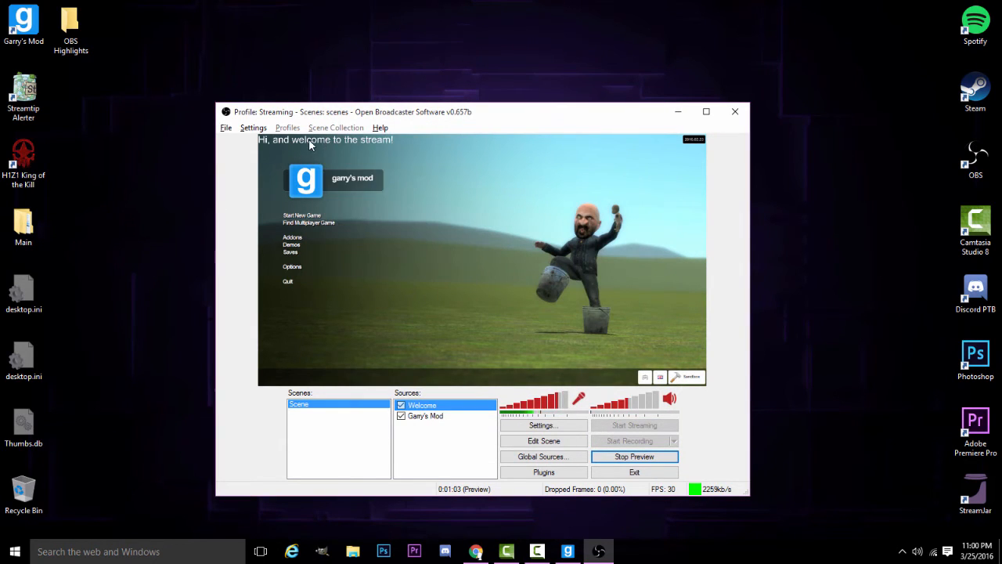
right_click(351, 142)
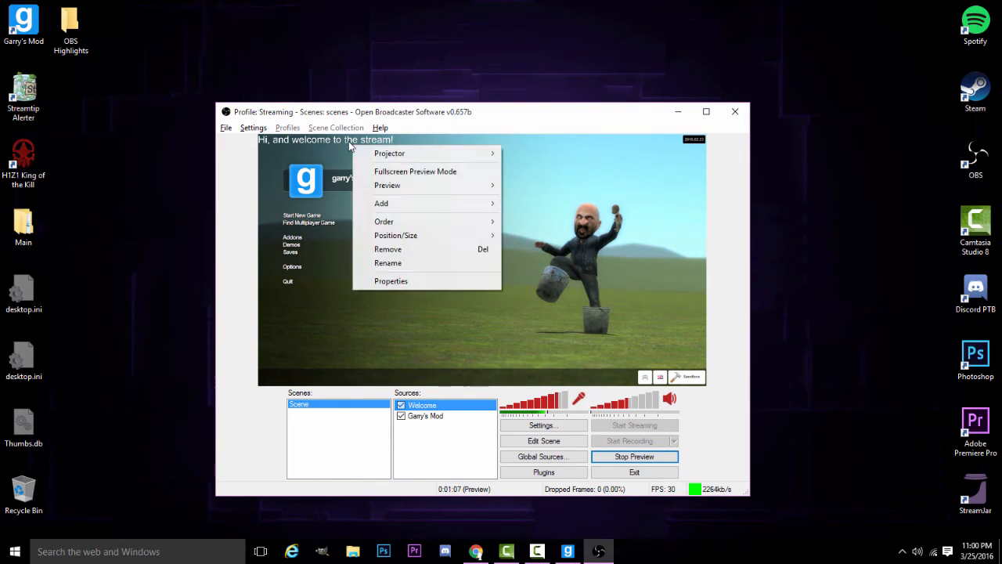
key("Escape")
right_click(320, 161)
left_click(285, 217)
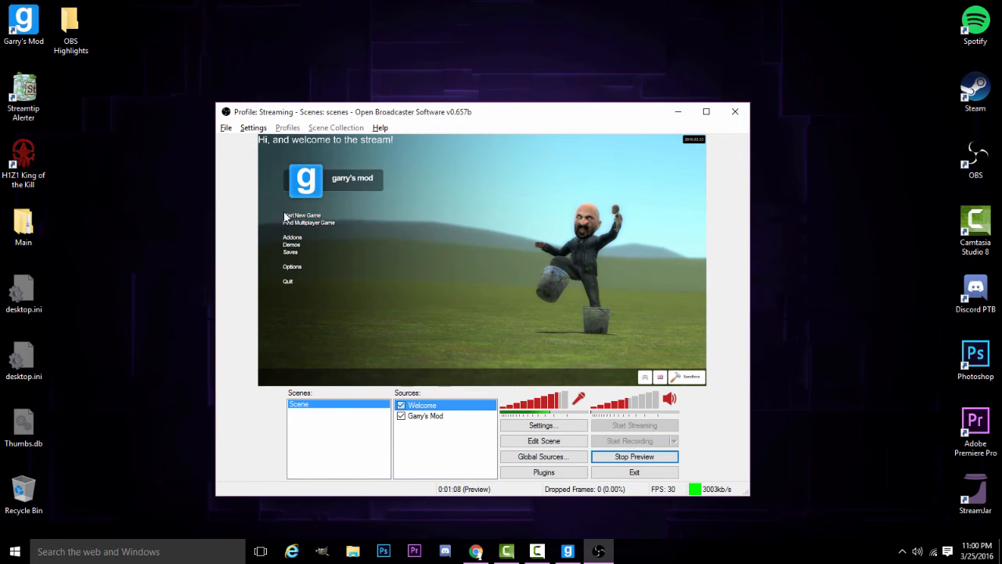
right_click(376, 145)
mouse_move(458, 219)
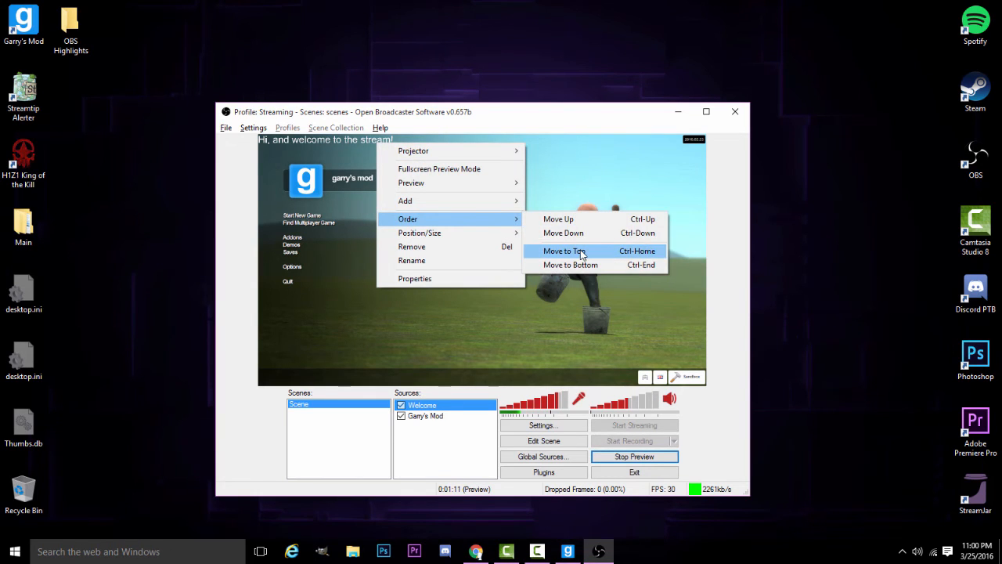
left_click(582, 251)
Step: Move the Welcome text down beneath Garry's Mod, and view the Position/Size options for the game source
right_click(374, 141)
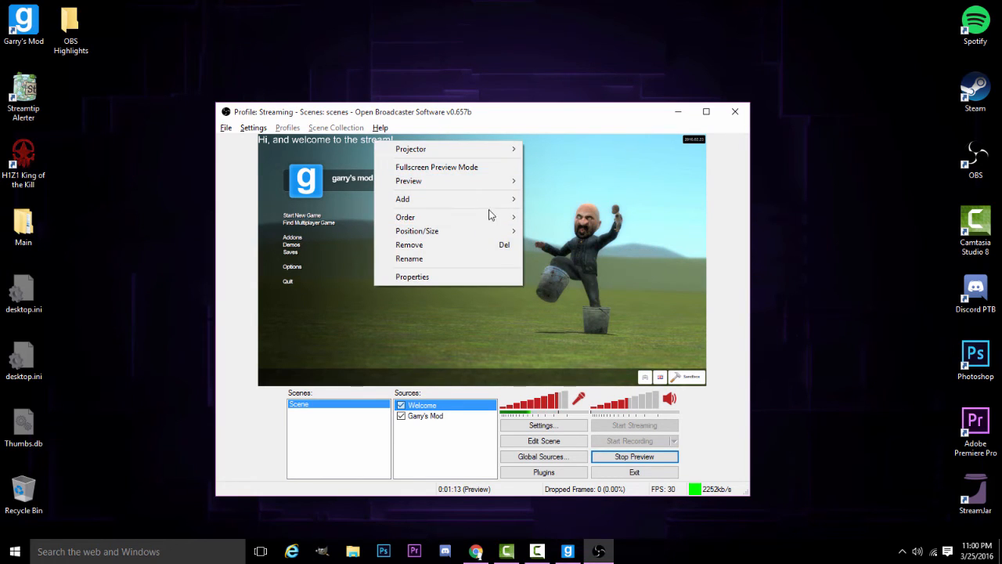
mouse_move(501, 217)
left_click(555, 233)
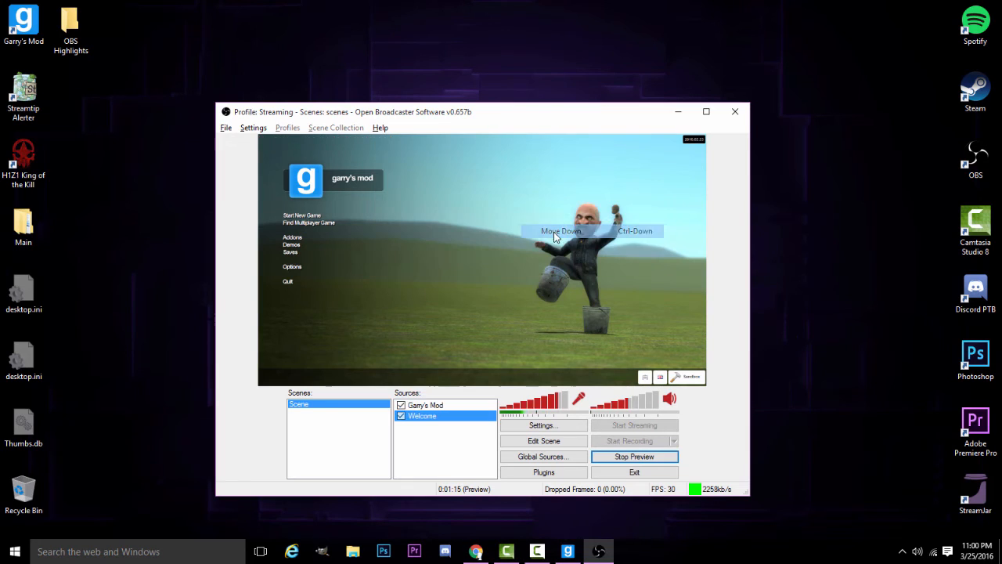
right_click(470, 273)
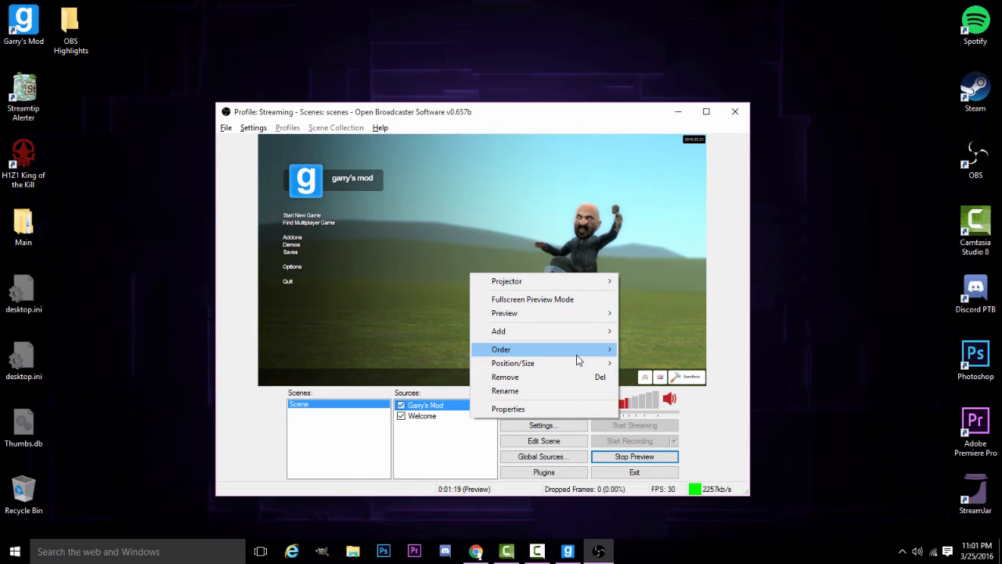
mouse_move(587, 364)
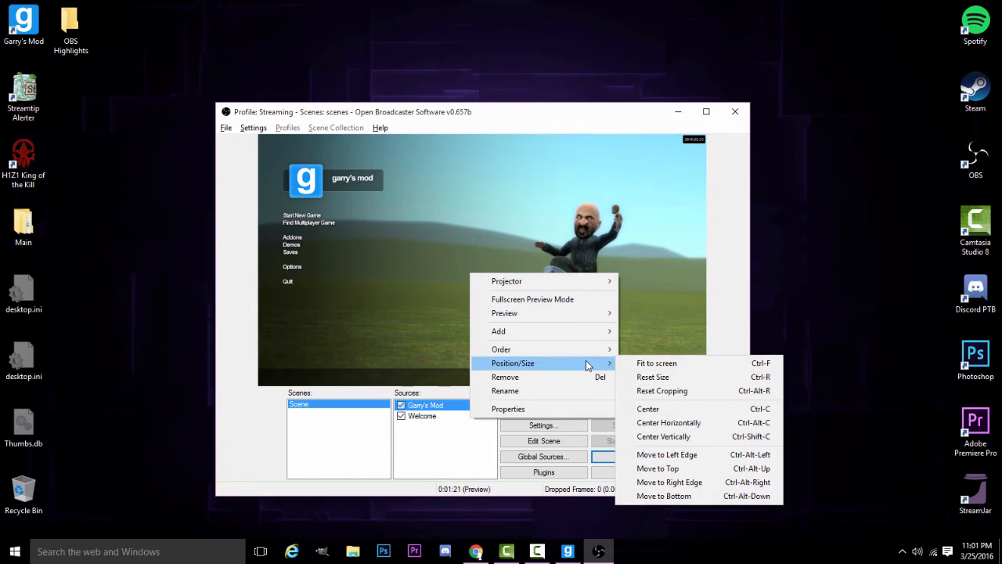
left_click(447, 461)
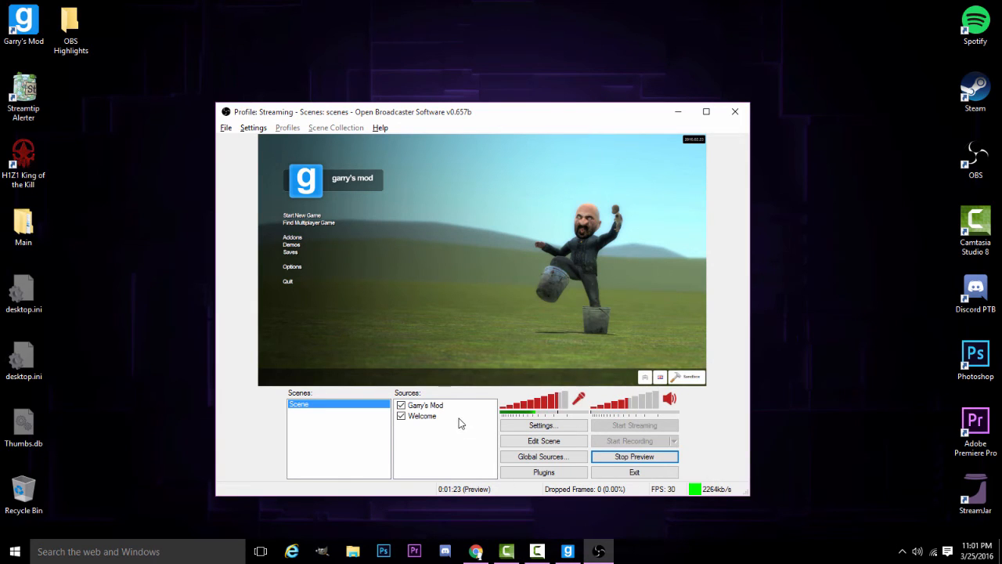
Step: Remove the Welcome text source from the scene and confirm the removal
left_click(460, 419)
right_click(459, 418)
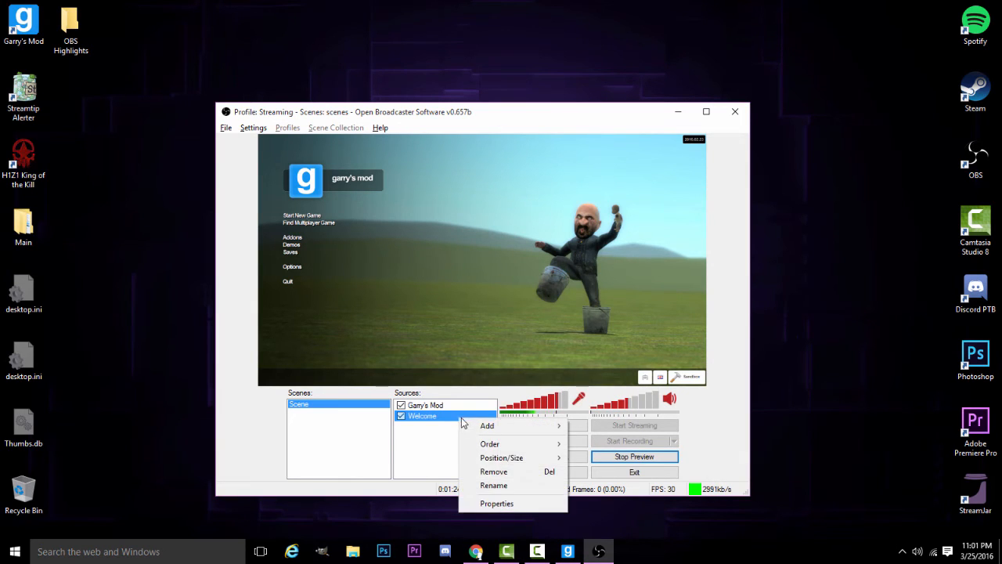
left_click(466, 471)
left_click(500, 318)
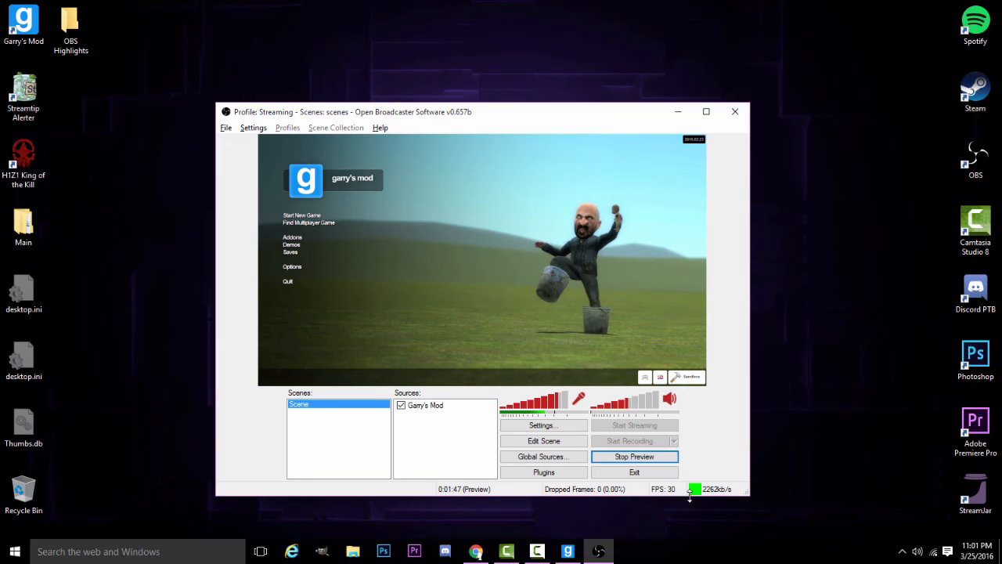
Step: Minimize Open Broadcaster Software and switch to the TwitchAlerts dashboard in Chrome
left_click(225, 126)
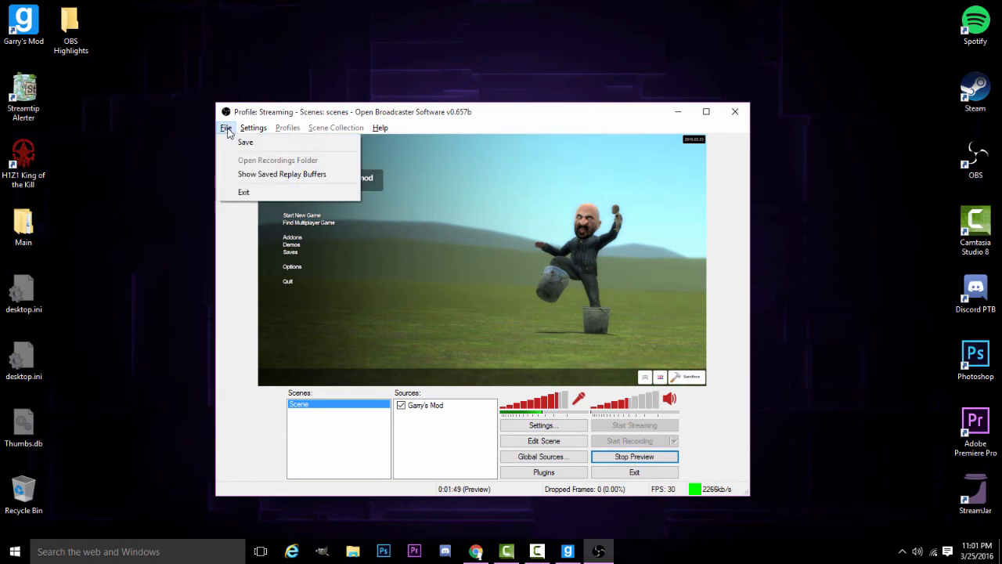
left_click(497, 261)
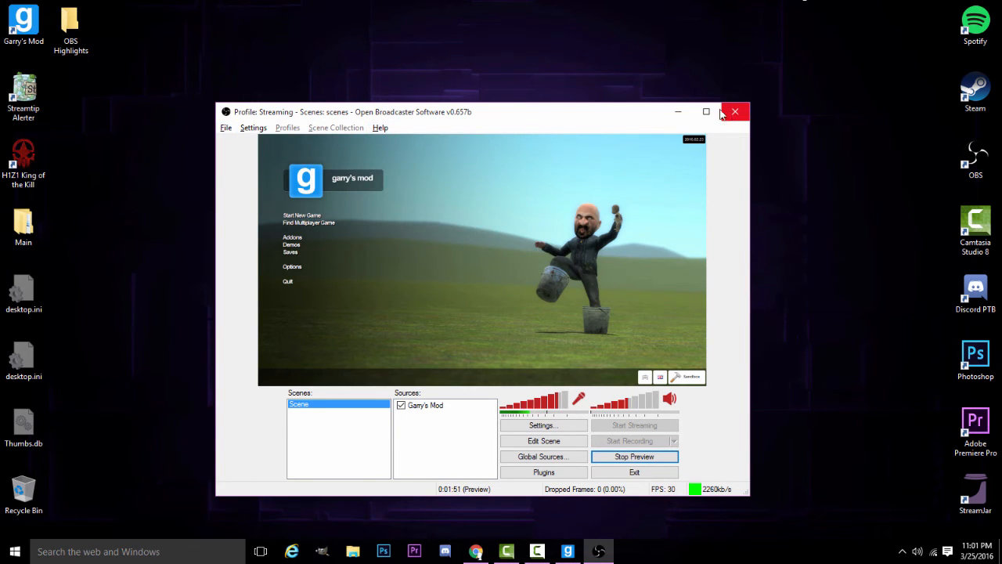
left_click(678, 112)
left_click(476, 551)
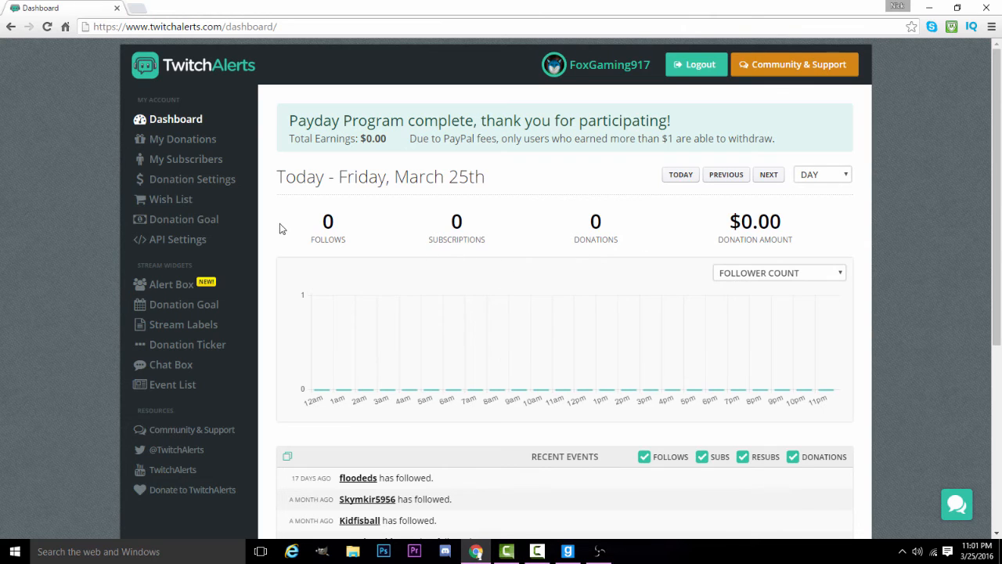
Step: Examine the TwitchAlerts dashboard's daily statistics, time period choices and recent events list
left_click_drag(280, 228, 814, 232)
left_click(822, 232)
left_click(845, 176)
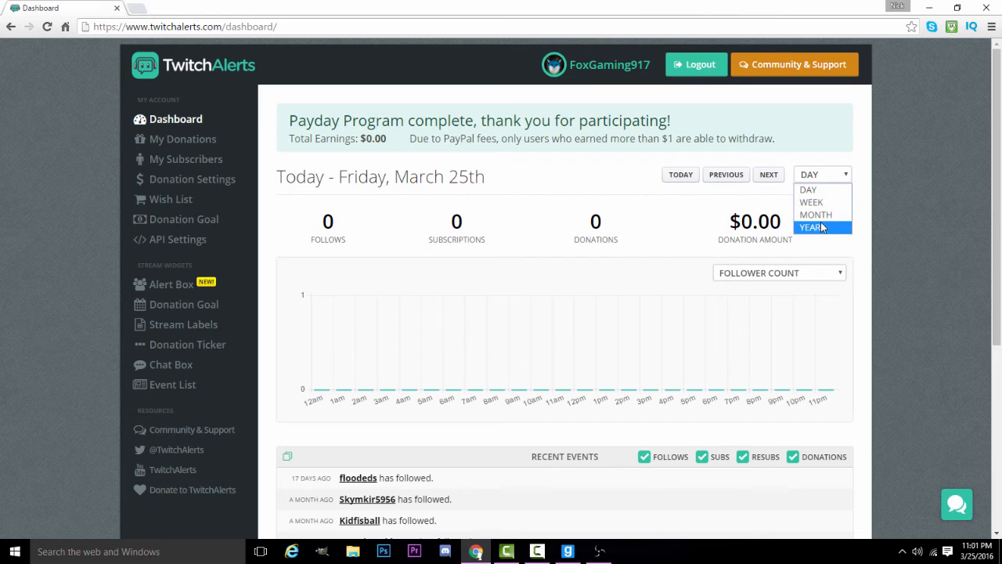
left_click(924, 166)
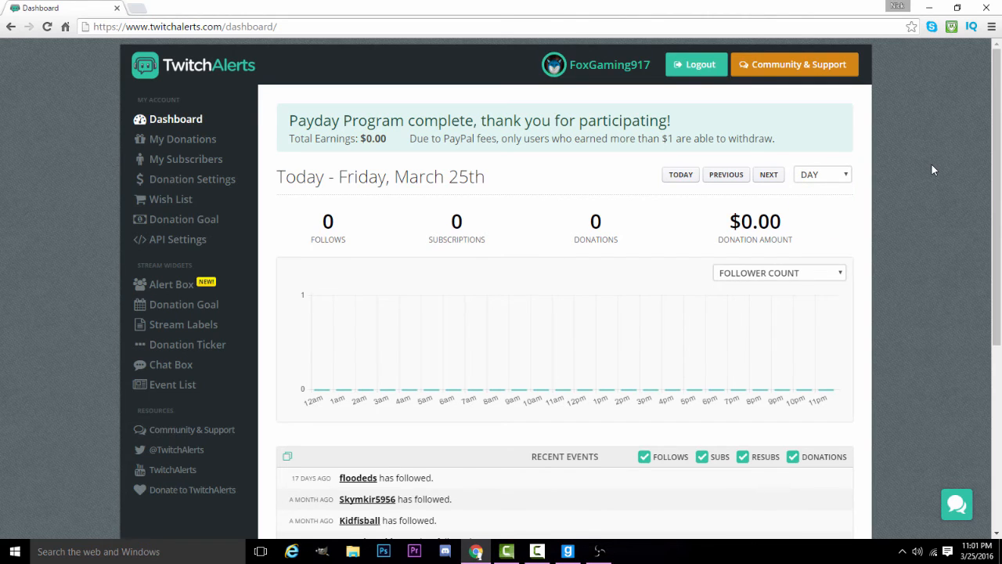
scroll(955, 313, "down", 4)
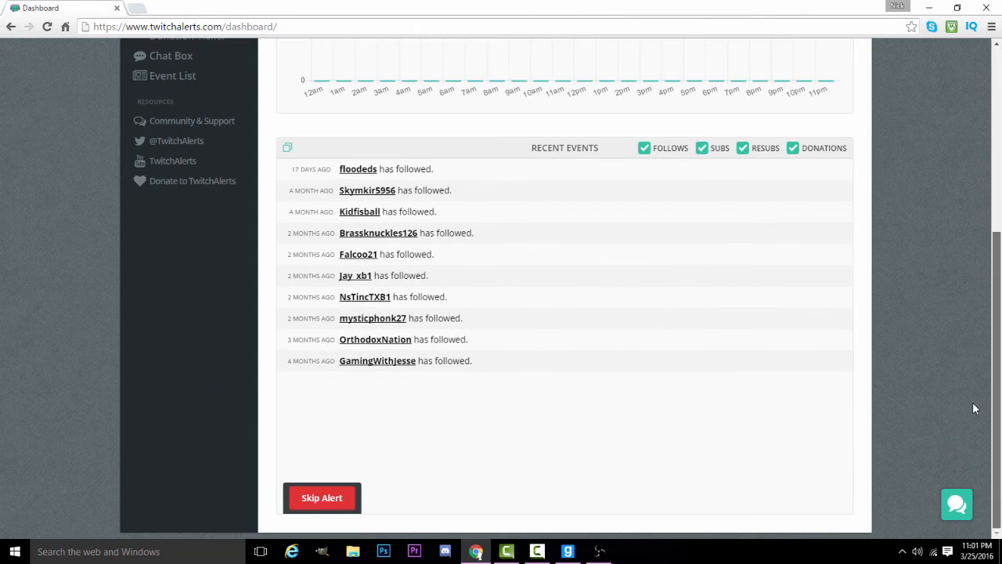
left_click_drag(997, 270, 998, 82)
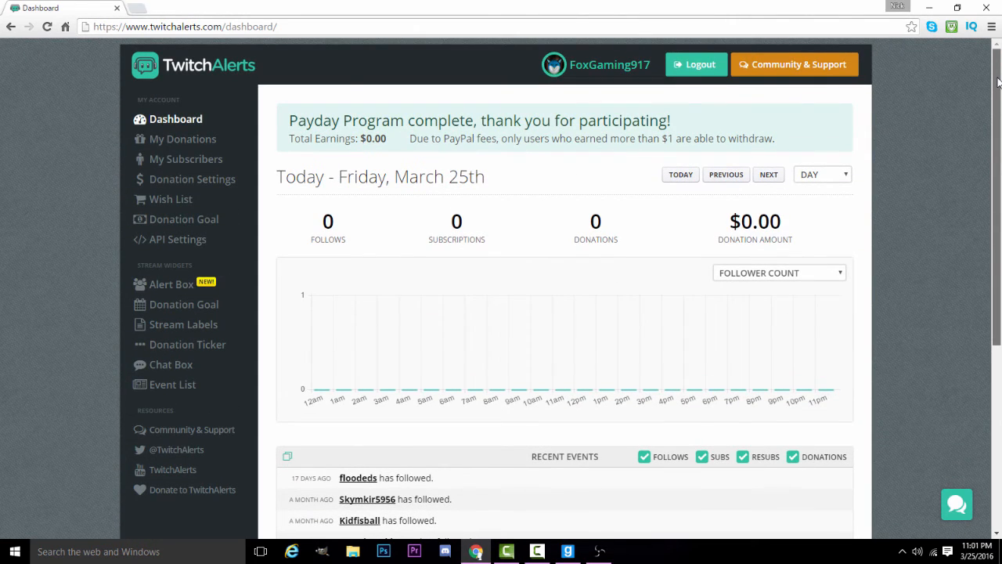
mouse_move(997, 81)
left_mouse_down()
mouse_move(988, 161)
mouse_move(988, 94)
left_mouse_up()
left_click_drag(990, 144, 990, 119)
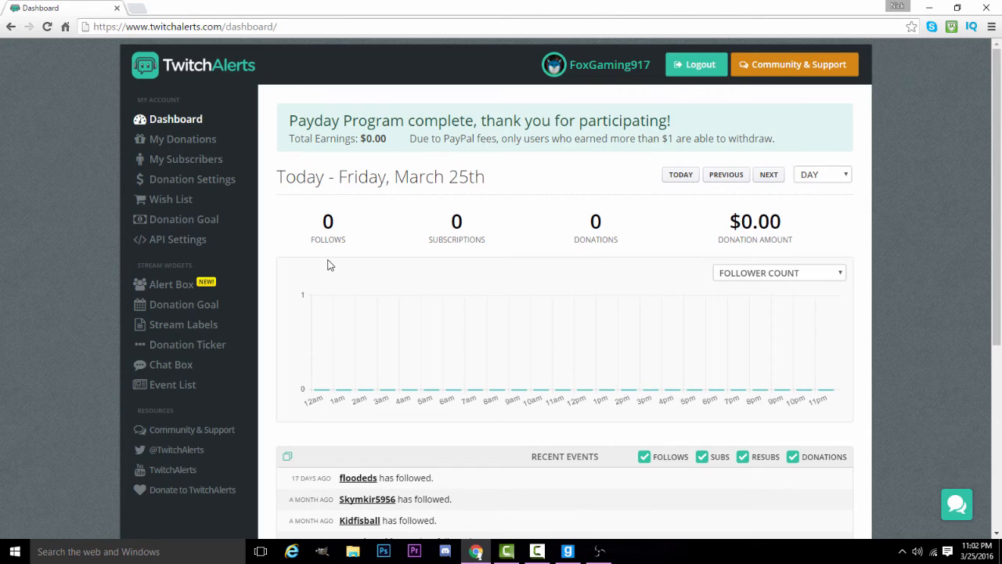
Step: Open the Alert Box widget page and briefly expand the Media Sharing section to view its options
left_click(169, 284)
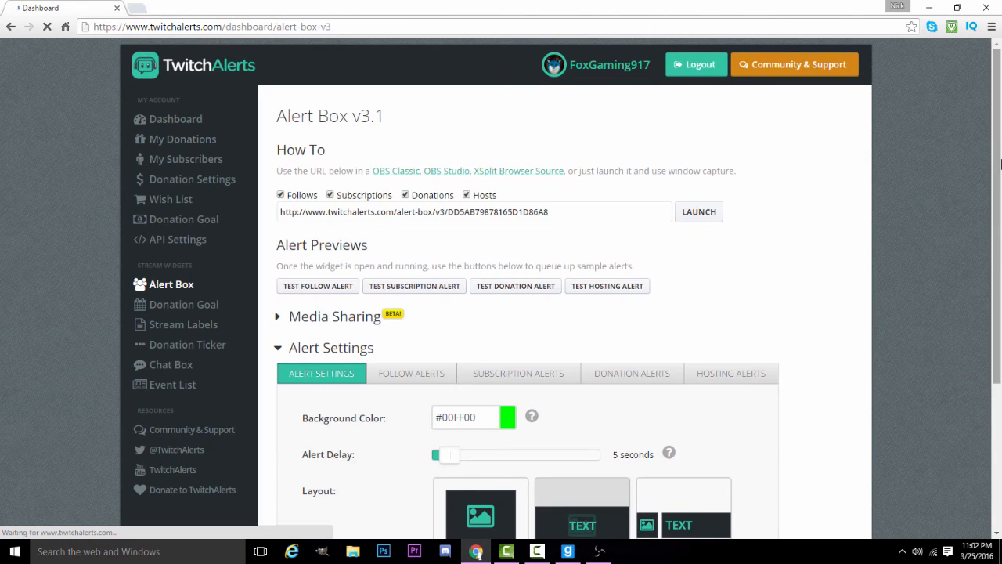
scroll(324, 273, "down", 1)
left_click(280, 296)
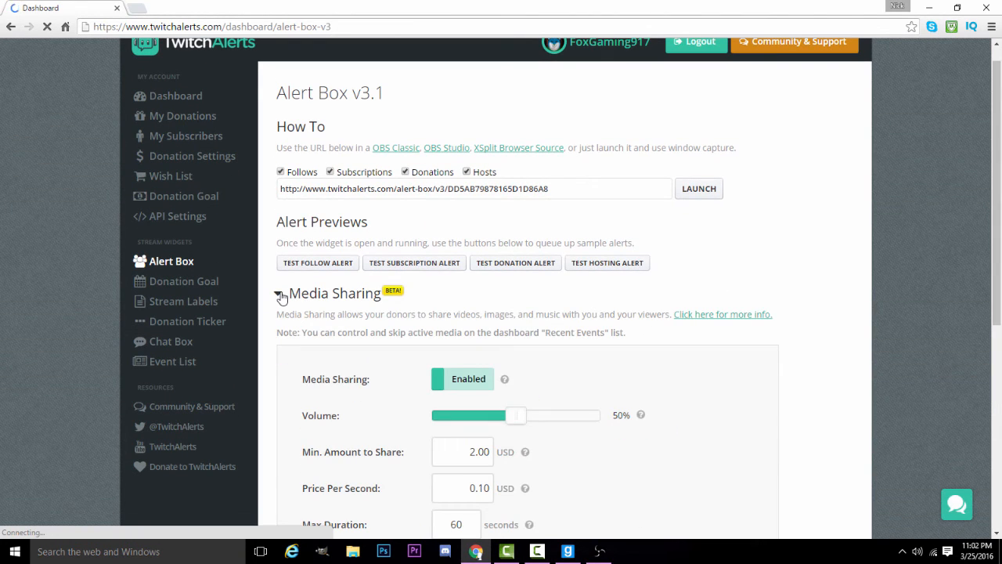
left_click(280, 296)
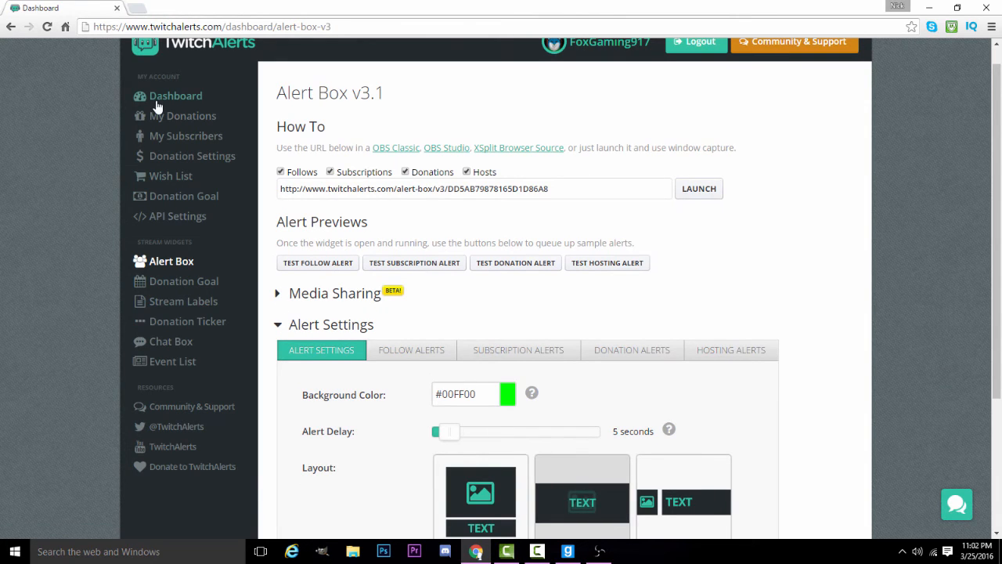
Step: Return to the TwitchAlerts dashboard and review the recent events list
left_click(184, 301)
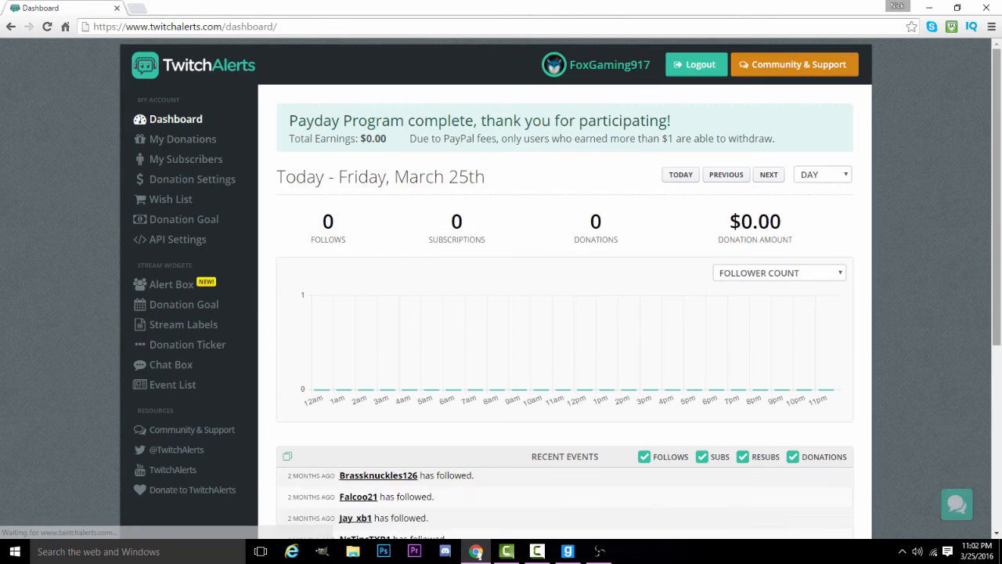
scroll(903, 206, "down", 1)
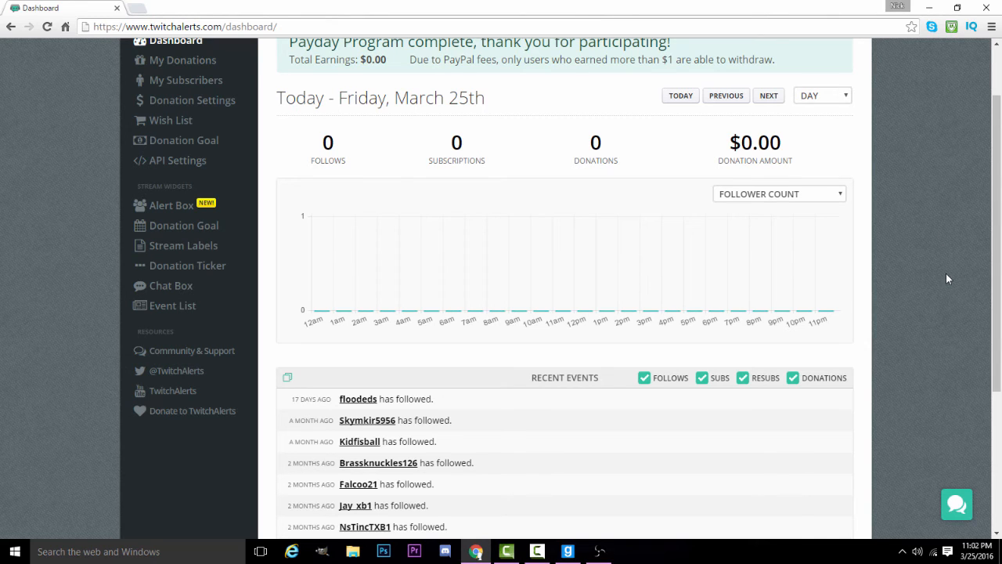
scroll(948, 274, "down", 3)
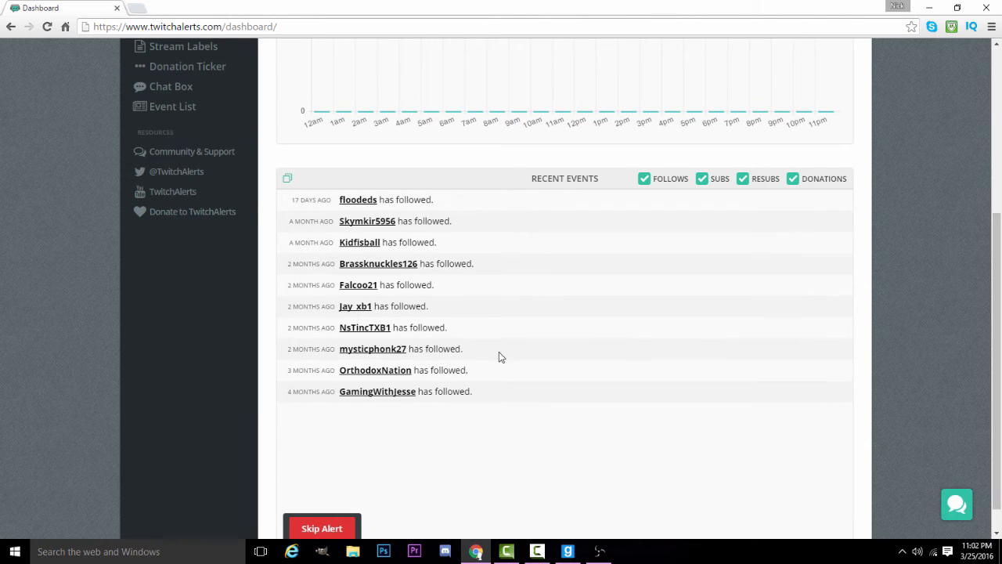
Step: Look through the My Donations page and open the My Subscribers page in TwitchAlerts
scroll(779, 322, "up", 4)
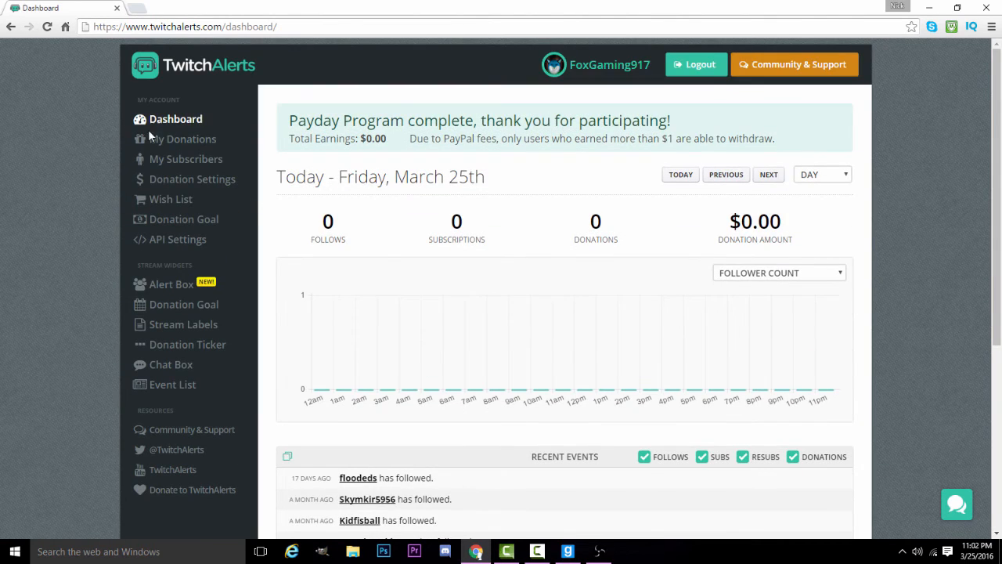
left_click(175, 146)
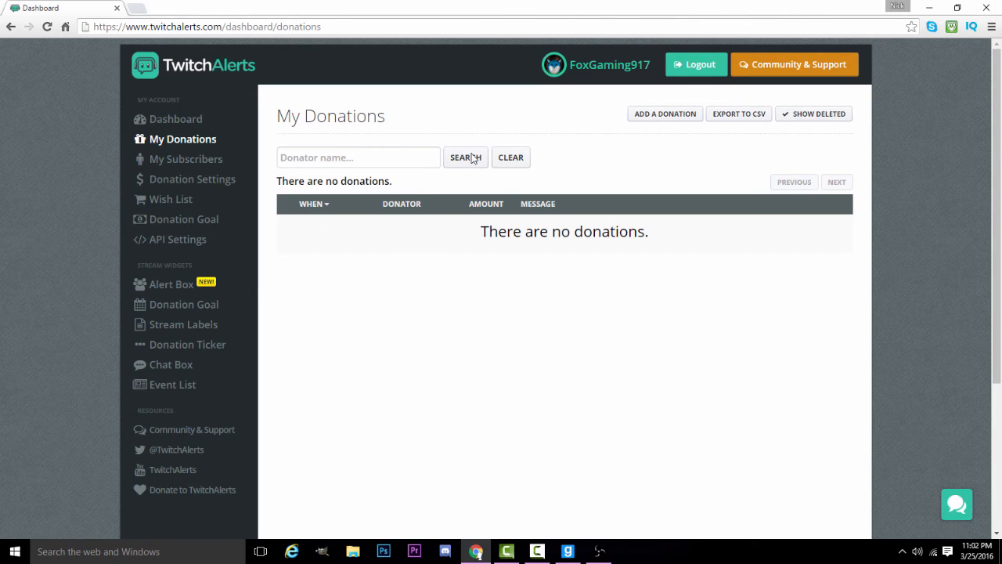
left_click(157, 169)
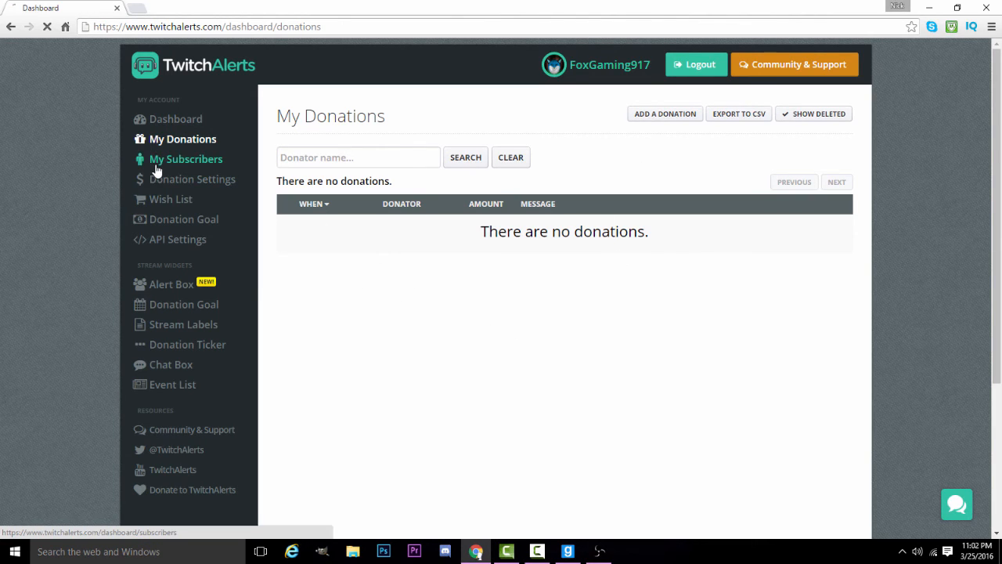
Step: Examine the Donation Settings page, including the linked PayPal method, currency choices, minimum and suggested amounts, donation memo and profanity filter
left_click(191, 182)
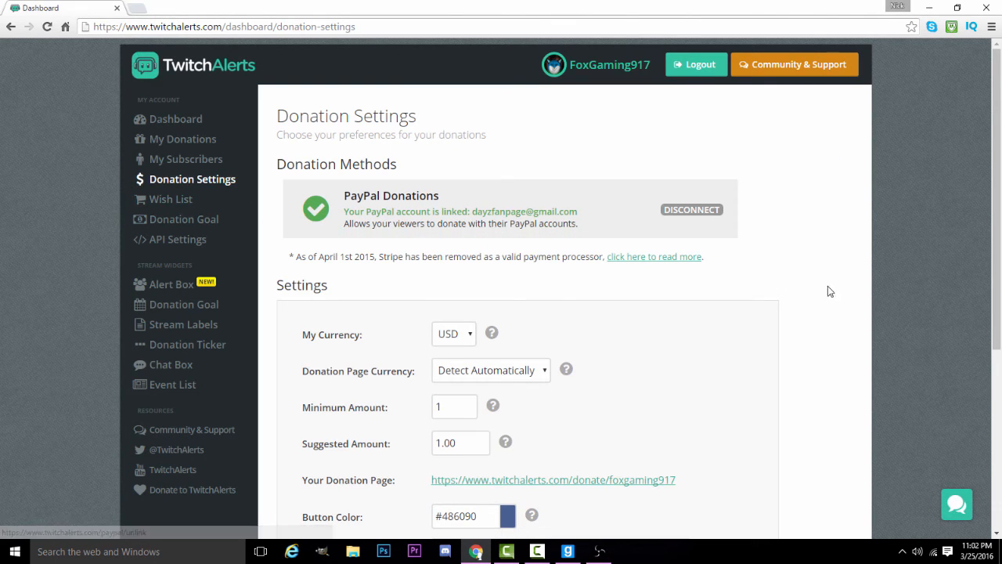
scroll(830, 291, "down", 2)
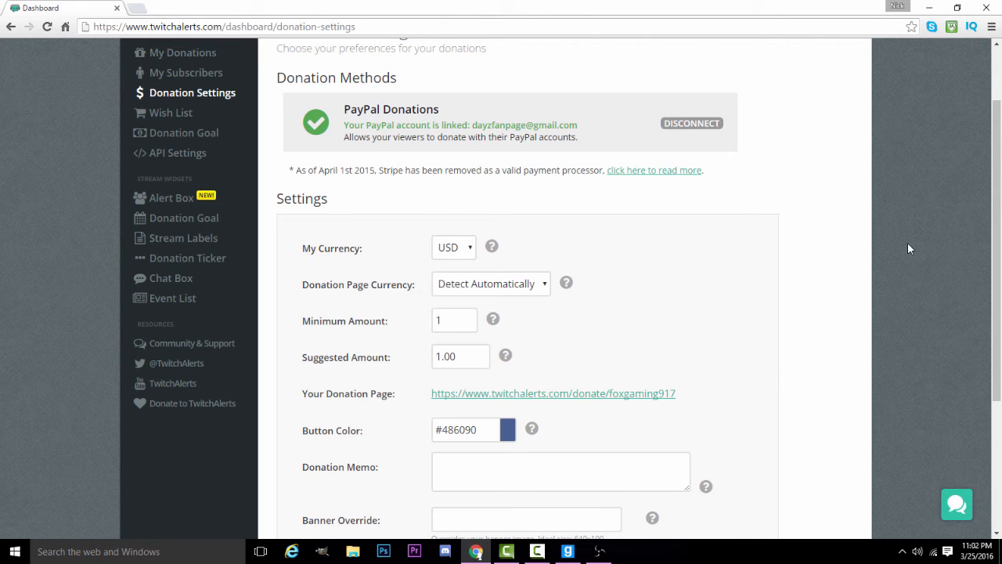
scroll(529, 257, "down", 2)
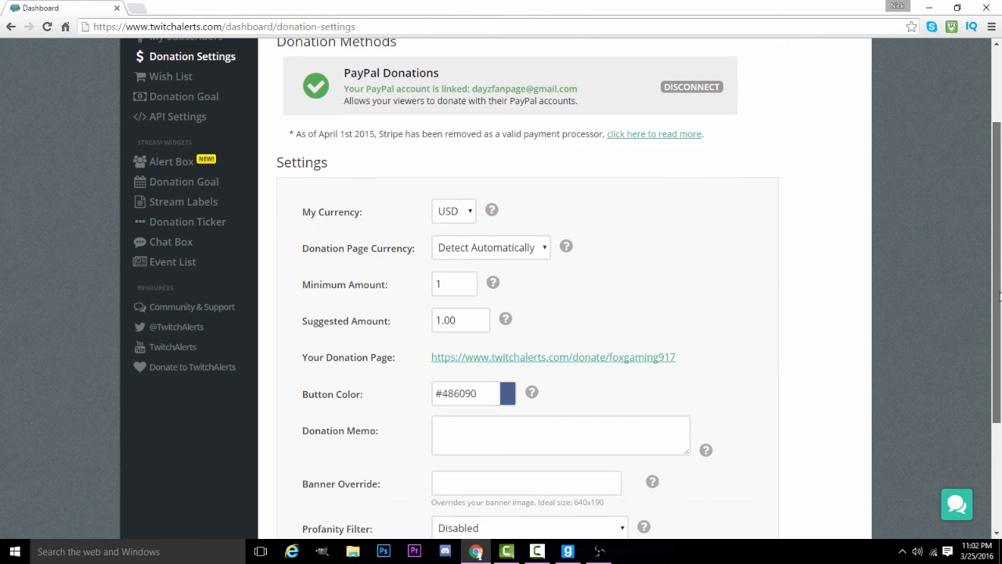
left_click(468, 176)
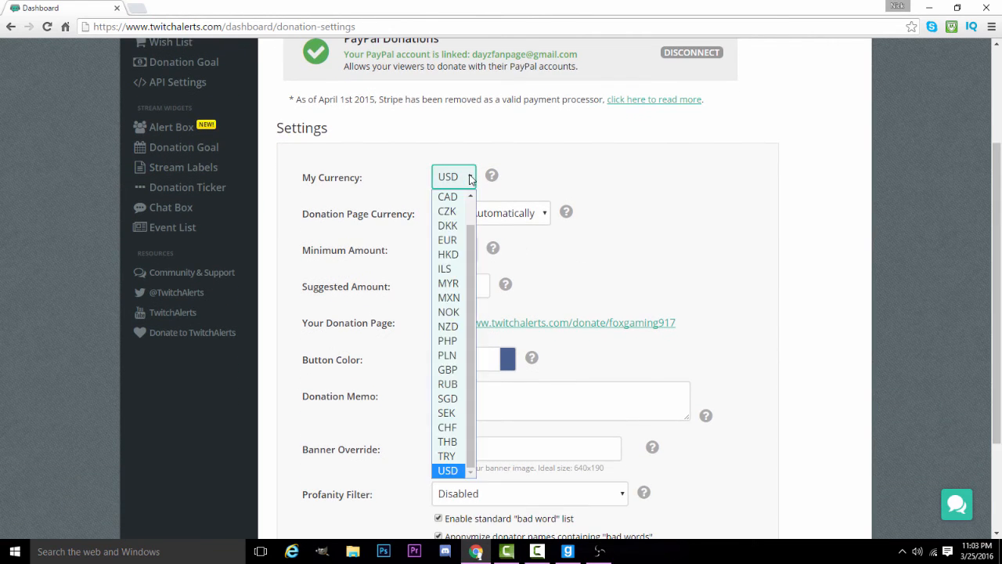
left_click(472, 180)
scroll(998, 254, "down", 2)
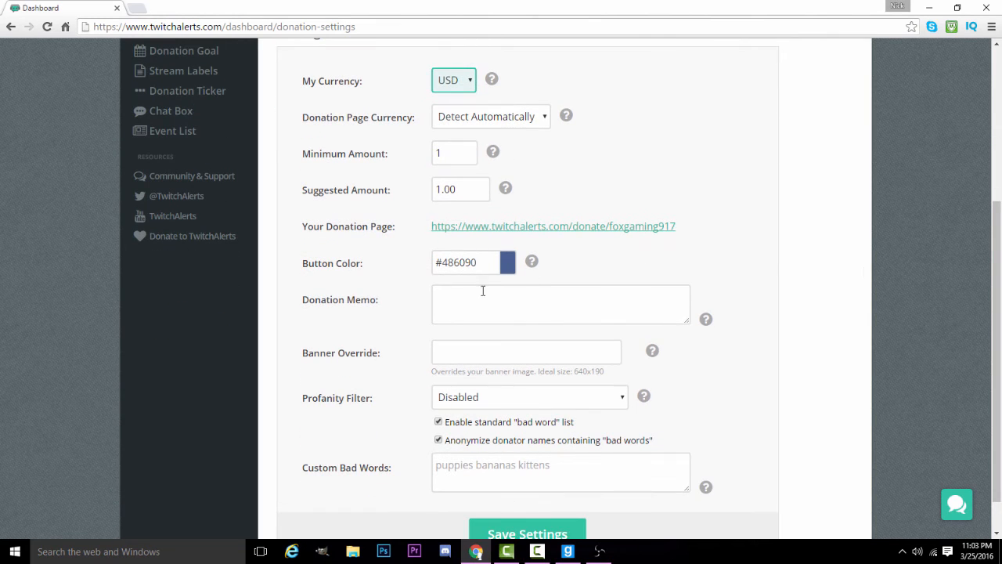
left_click(473, 155)
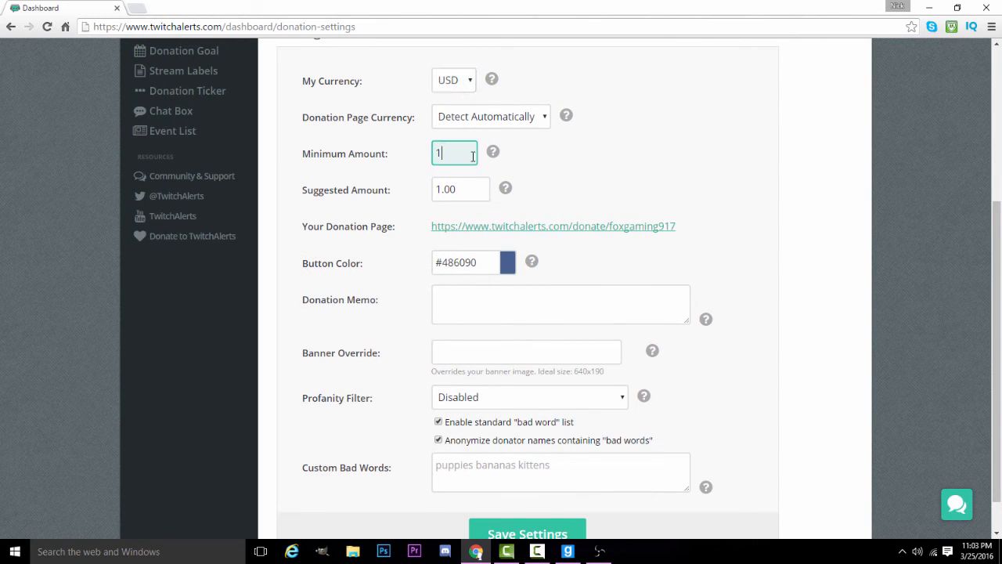
left_click(467, 187)
left_click(381, 196)
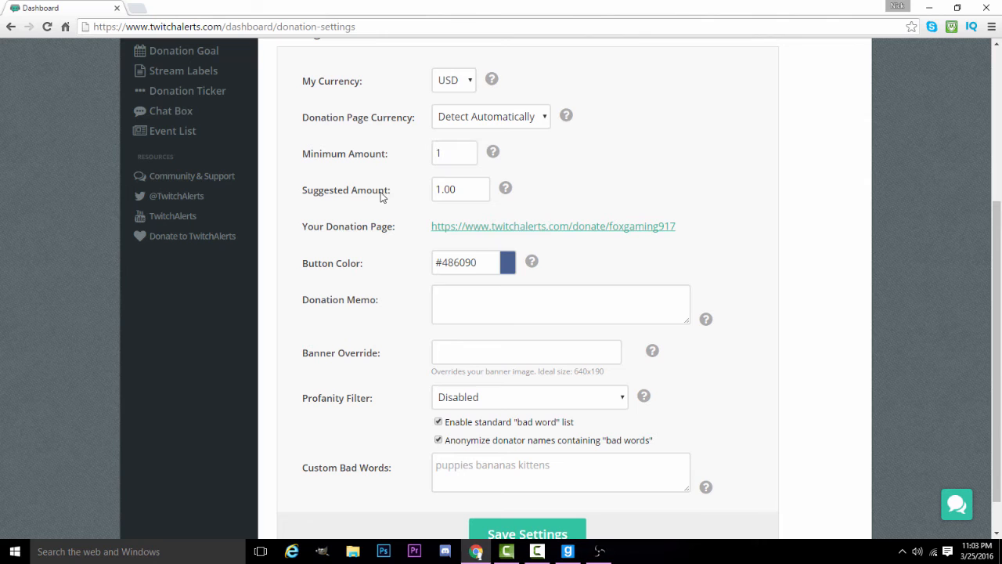
left_click(524, 119)
left_click(524, 125)
left_click(676, 208)
mouse_move(996, 407)
left_mouse_down()
mouse_move(997, 304)
mouse_move(997, 414)
left_mouse_up()
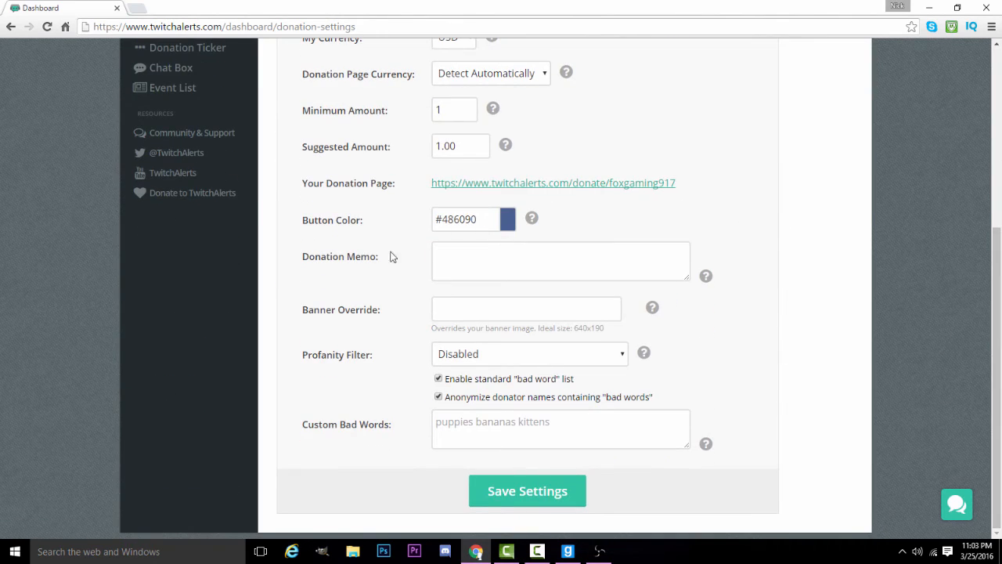
scroll(883, 315, "up", 4)
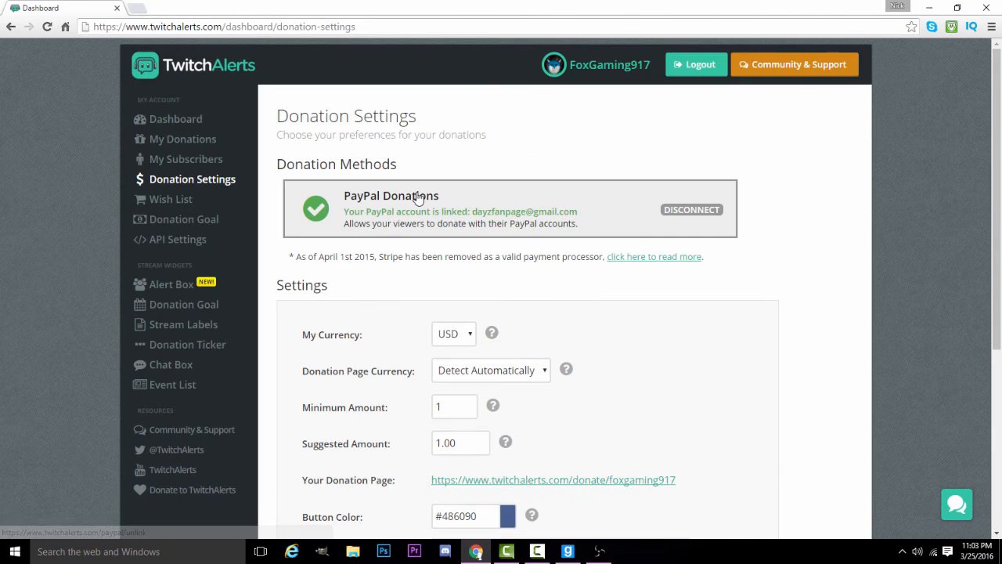
Step: View the Wish List page and the account's Donation Goal page, reading the beta notice and the current donation goal
left_click(151, 202)
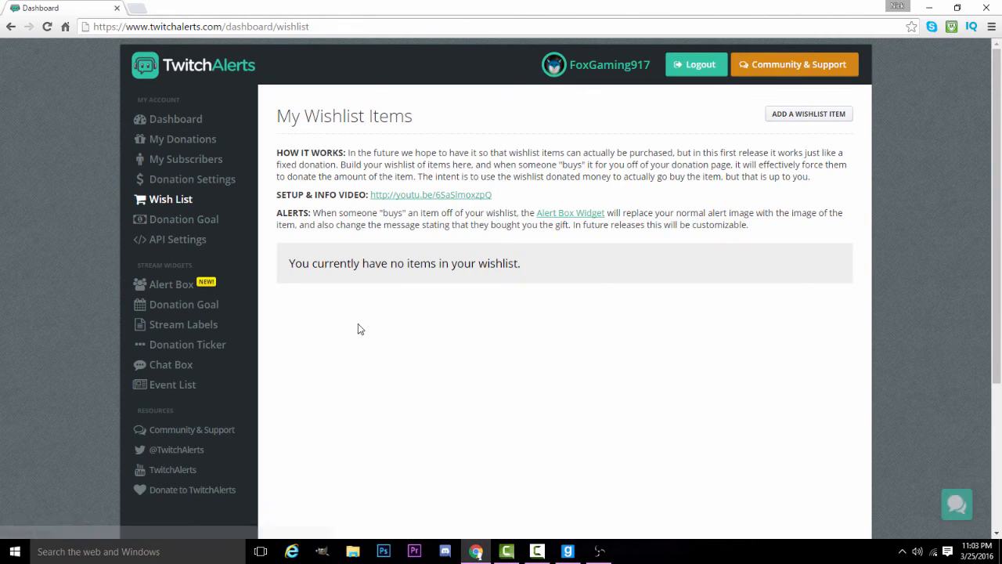
left_click(166, 220)
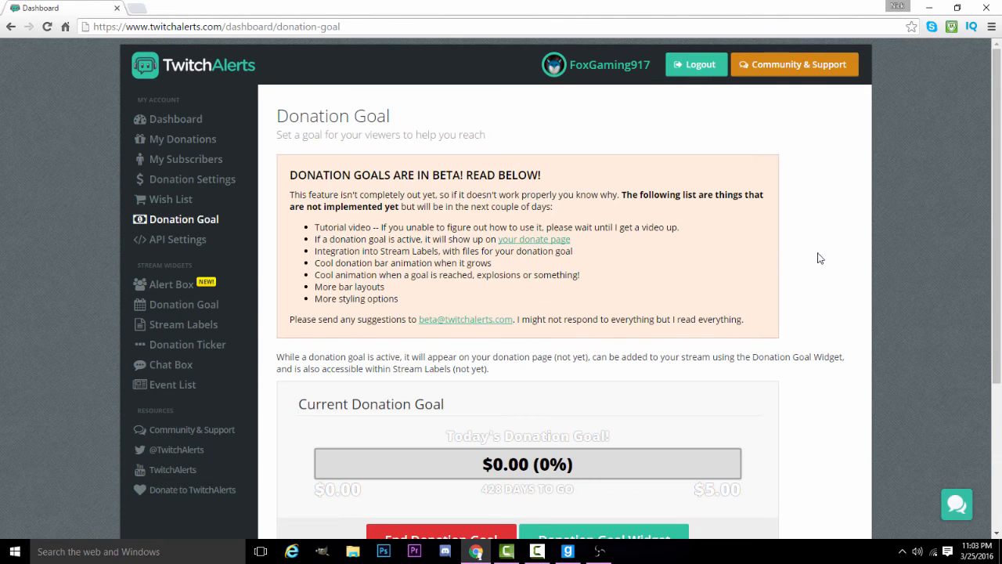
scroll(1000, 258, "down", 2)
left_click_drag(481, 328, 610, 323)
left_click(610, 323)
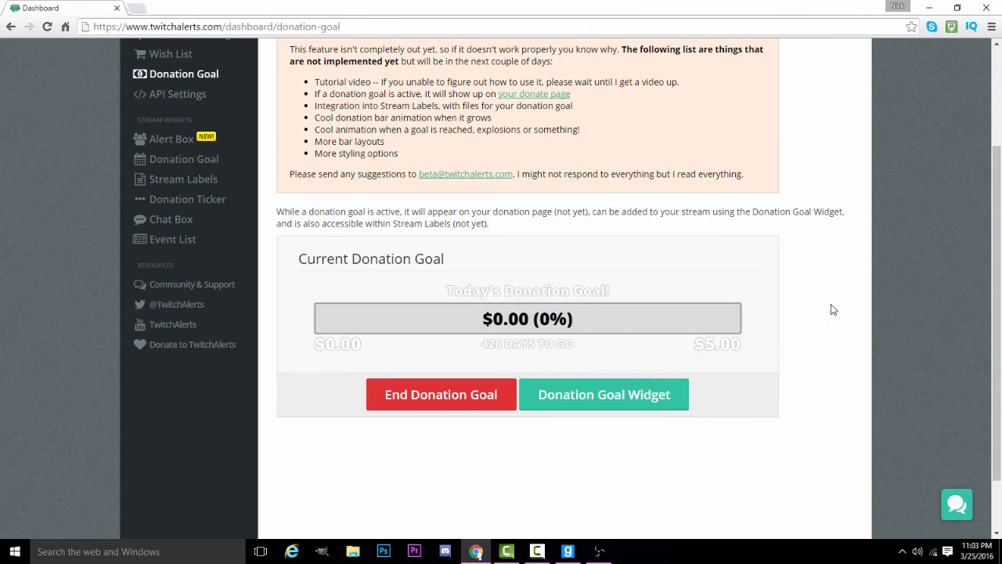
left_click_drag(1000, 290, 1001, 212)
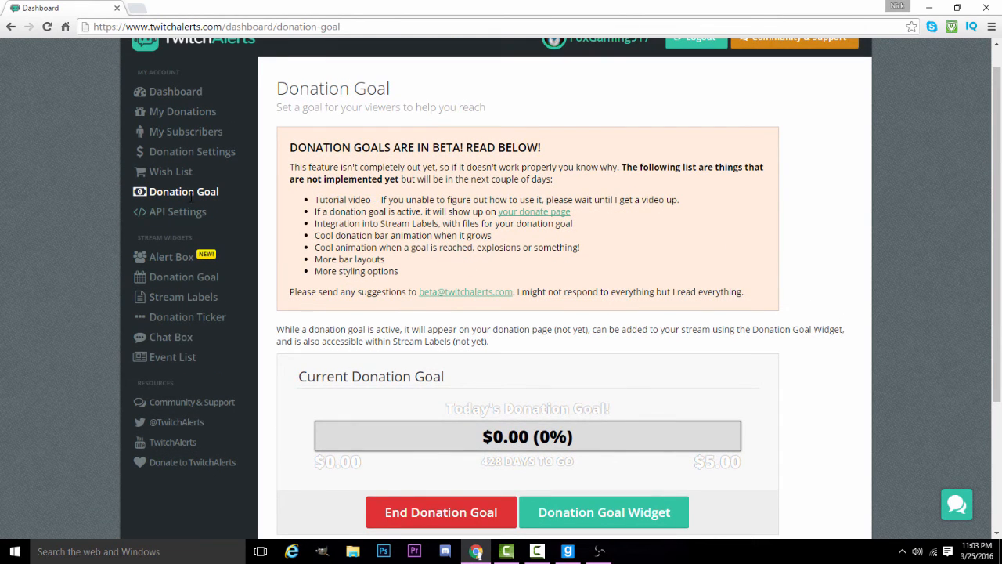
Step: Briefly check the Open Broadcaster Software preview, return to TwitchAlerts and review the API Settings page
left_click(598, 551)
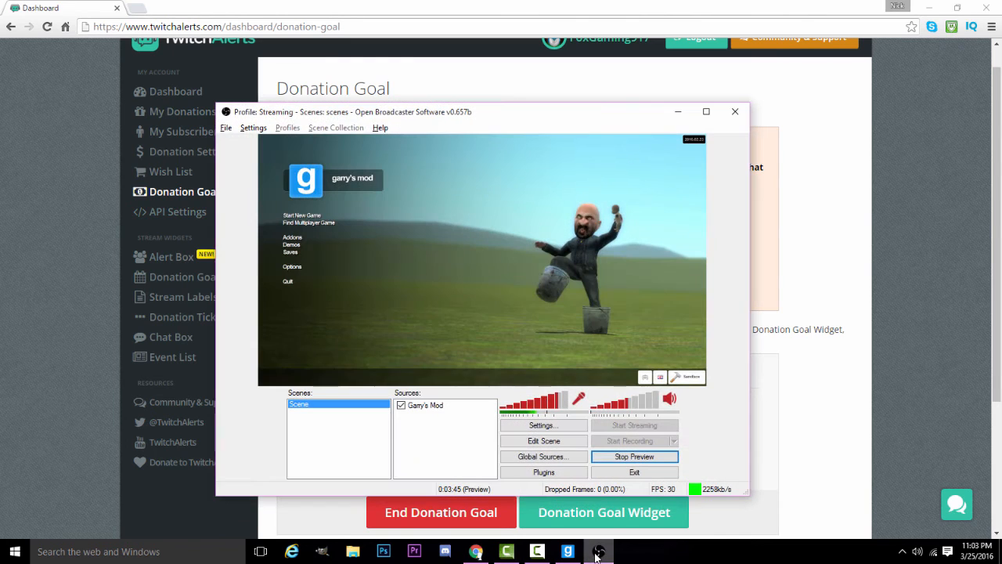
left_click(597, 552)
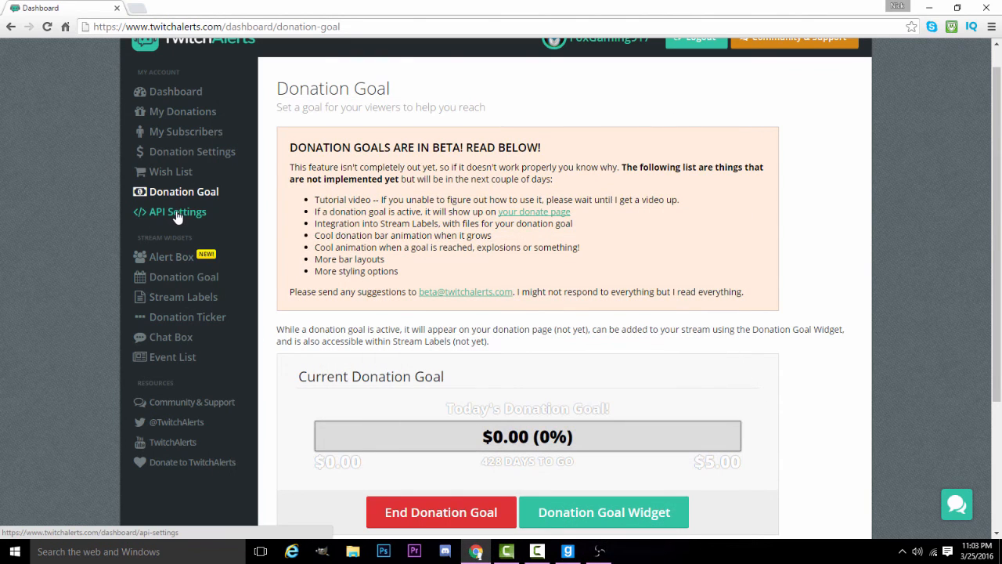
left_click(177, 215)
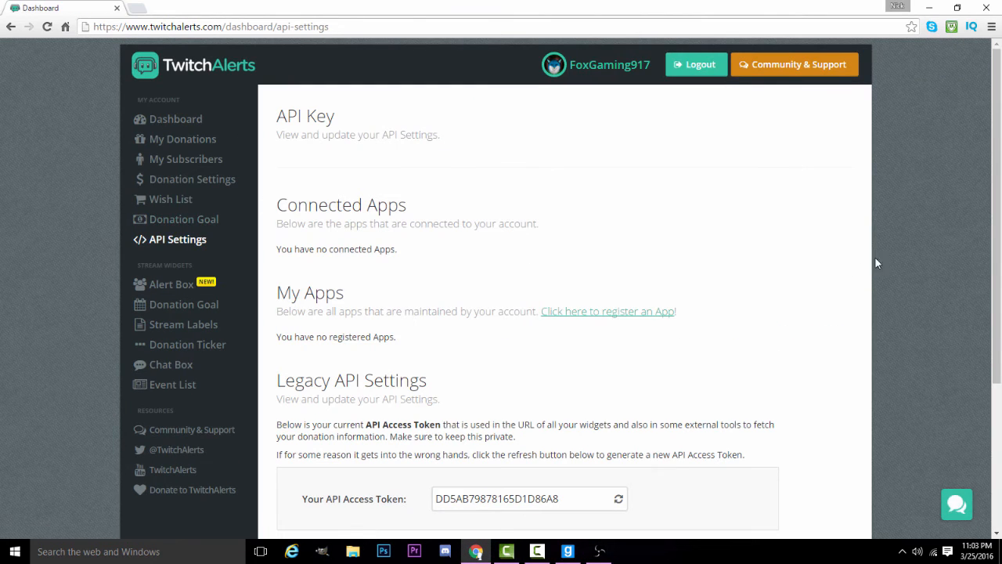
scroll(959, 263, "down", 3)
scroll(924, 179, "up", 3)
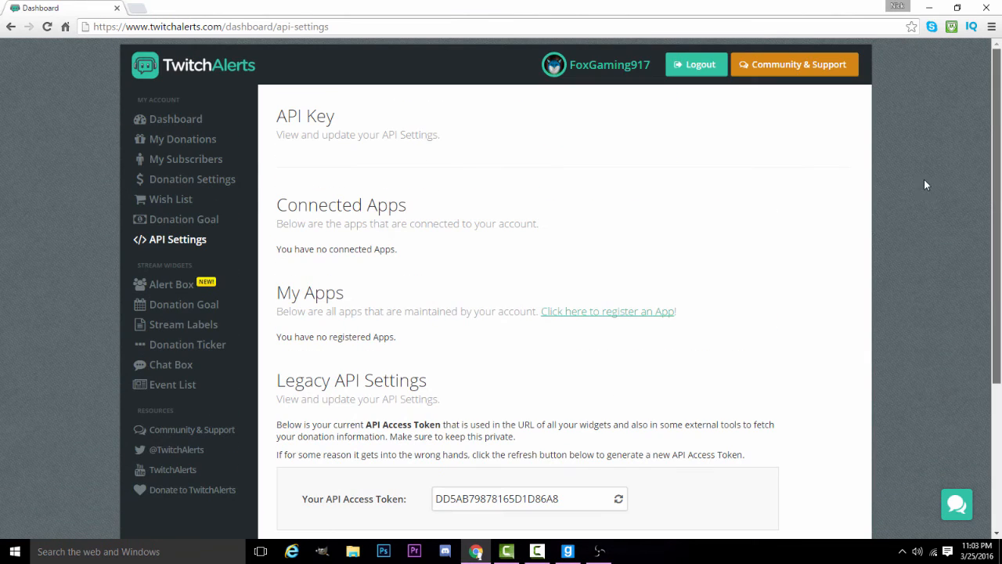
Step: Open the Alert Box widget page, expand Media Sharing and set its volume to 85%
left_click(171, 289)
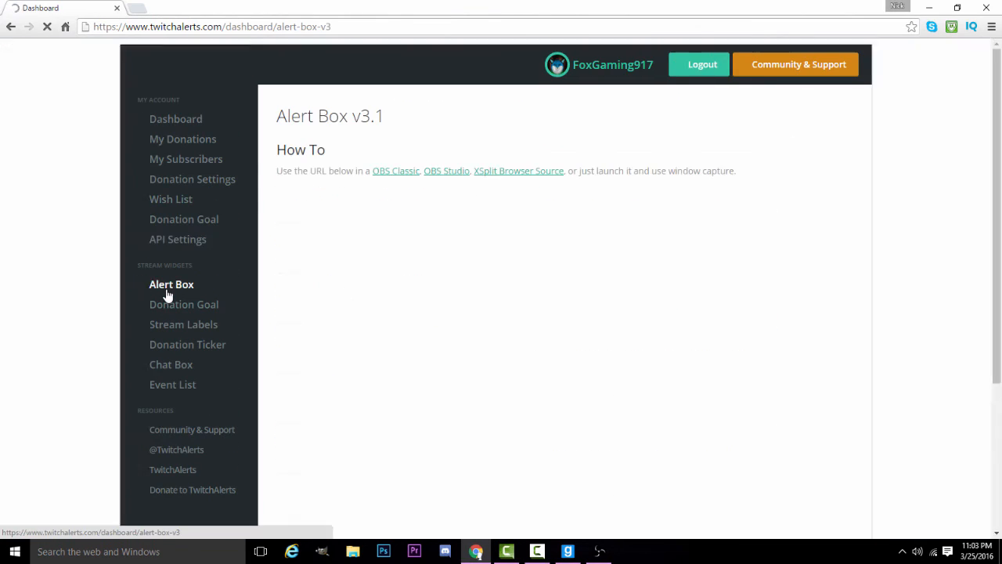
scroll(678, 321, "down", 1)
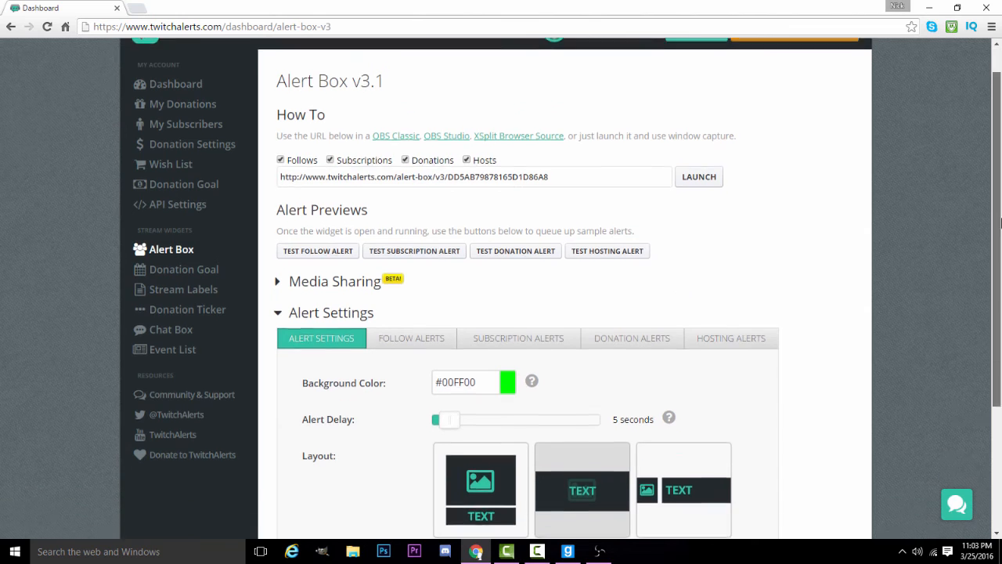
scroll(885, 180, "up", 1)
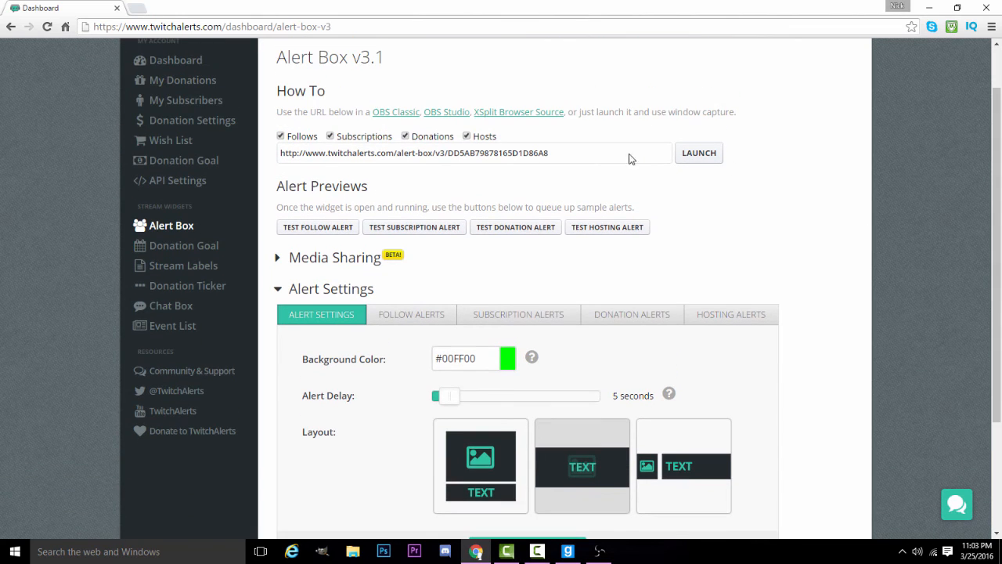
left_click(277, 258)
scroll(901, 249, "down", 1)
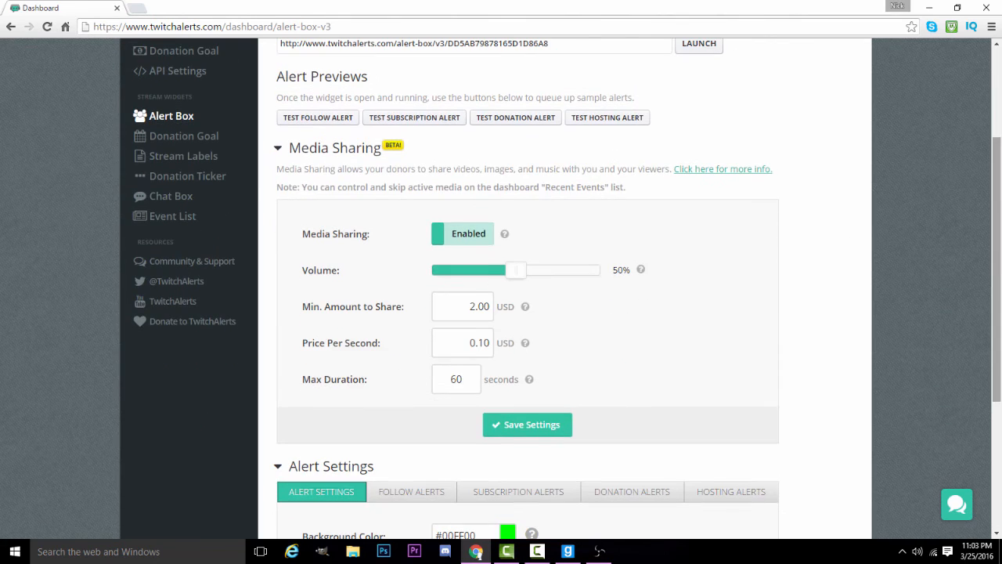
left_click_drag(521, 276, 575, 280)
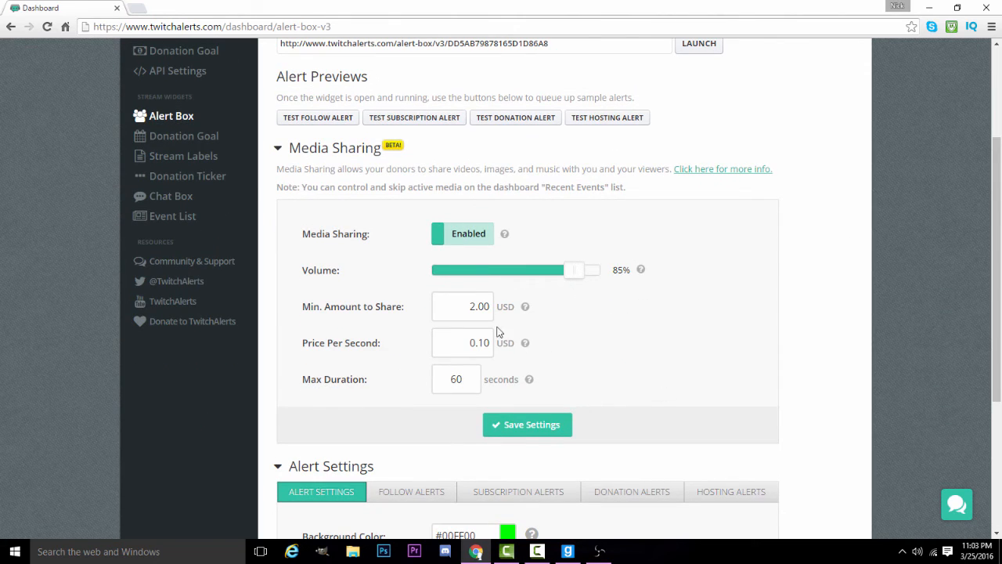
Step: Set the minimum amount to share media to 2.50 USD
left_click(460, 306)
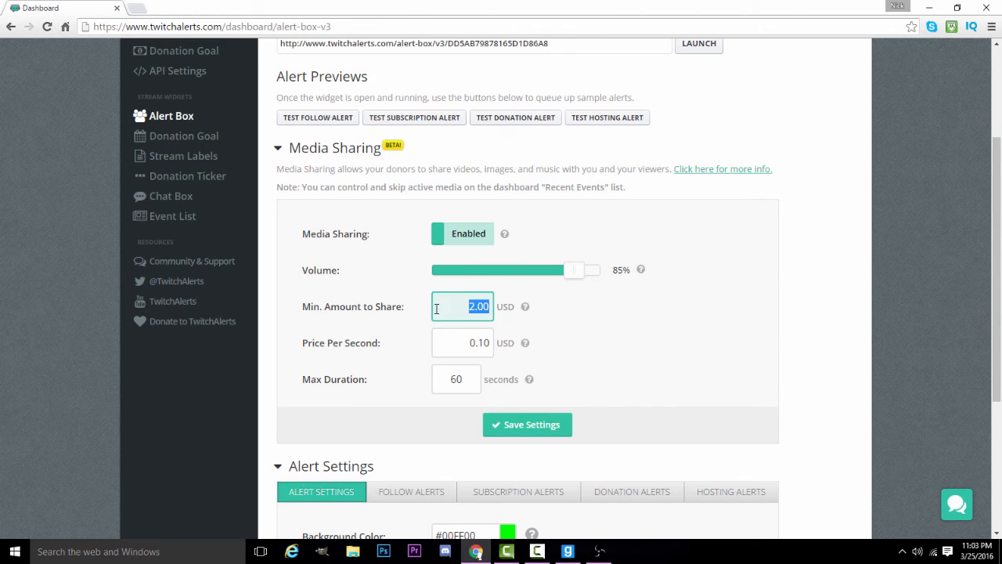
left_click(460, 311)
left_click(463, 306)
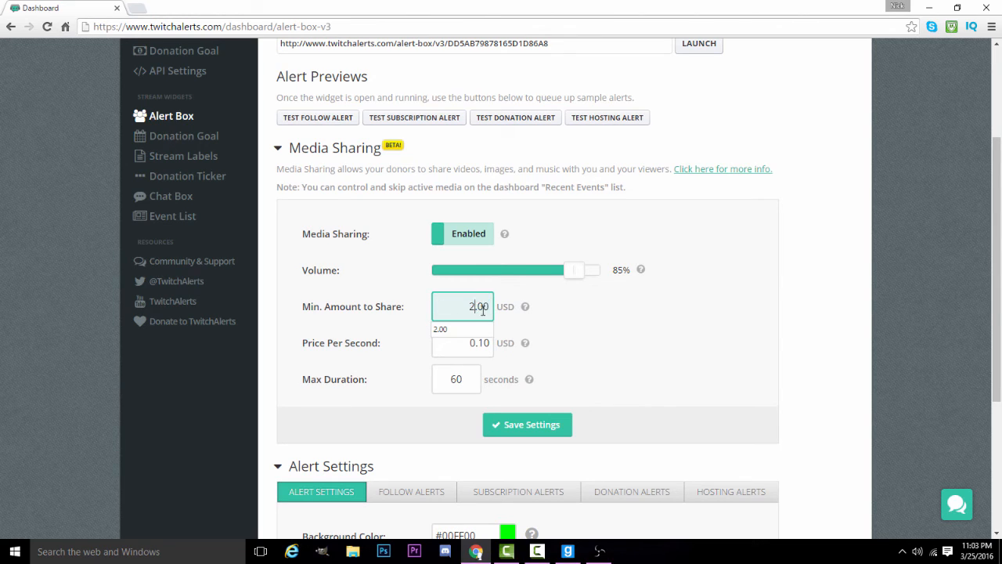
key("BackSpace")
key("BackSpace")
type("50")
left_click(666, 378)
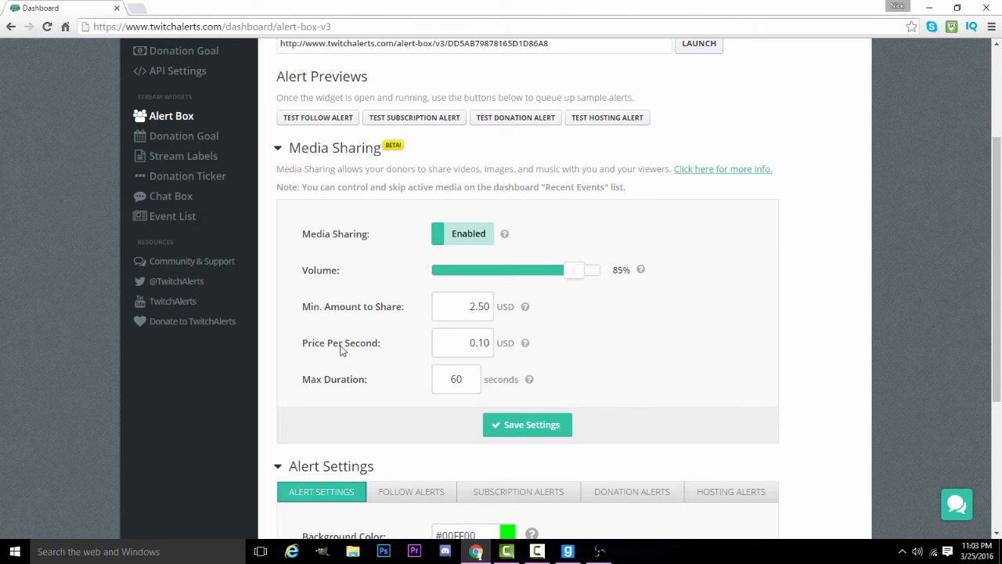
Step: Review the price per second and maximum duration options, and save the Media Sharing settings
double_click(459, 344)
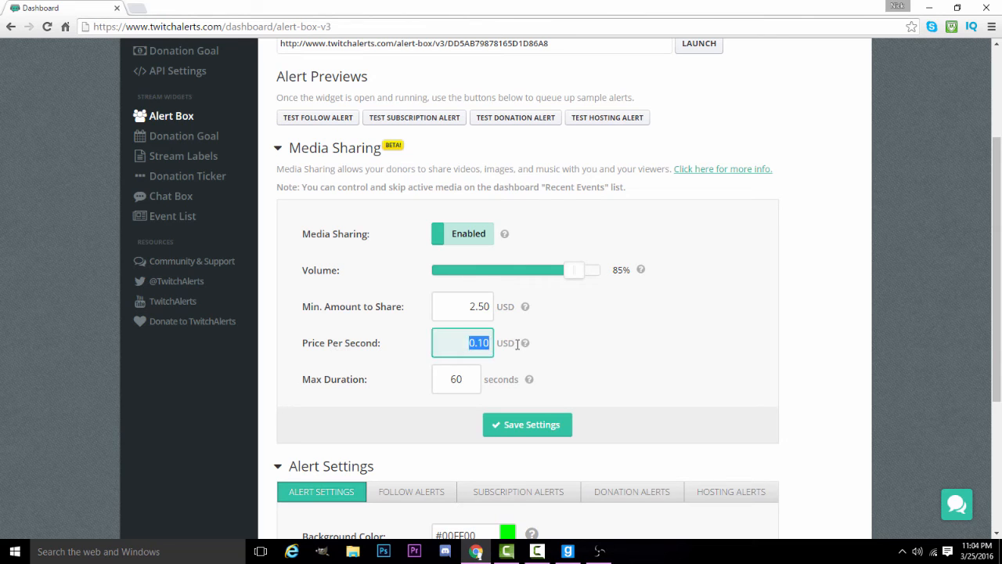
left_click(728, 345)
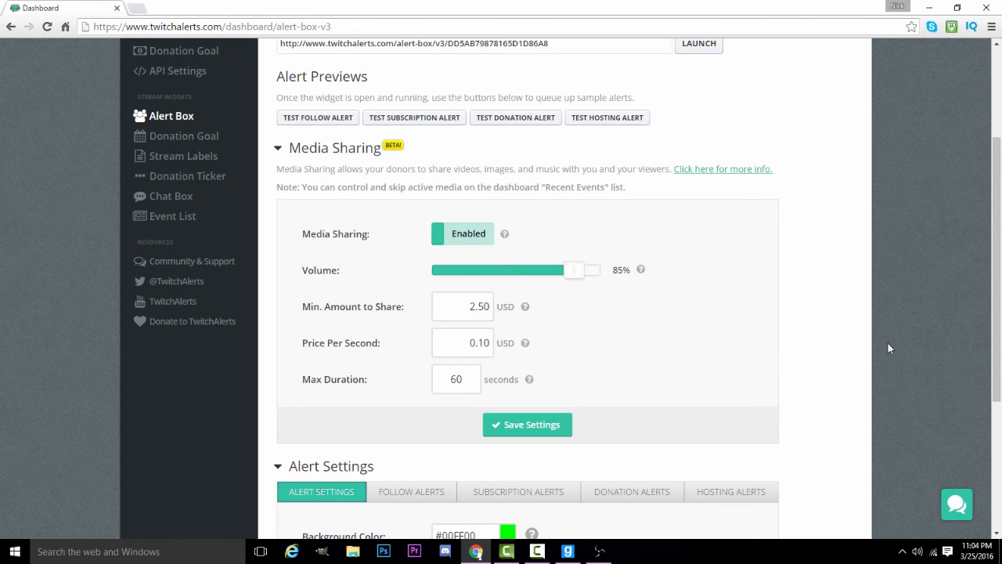
scroll(890, 349, "down", 1)
left_click_drag(445, 351, 481, 357)
left_click(481, 357)
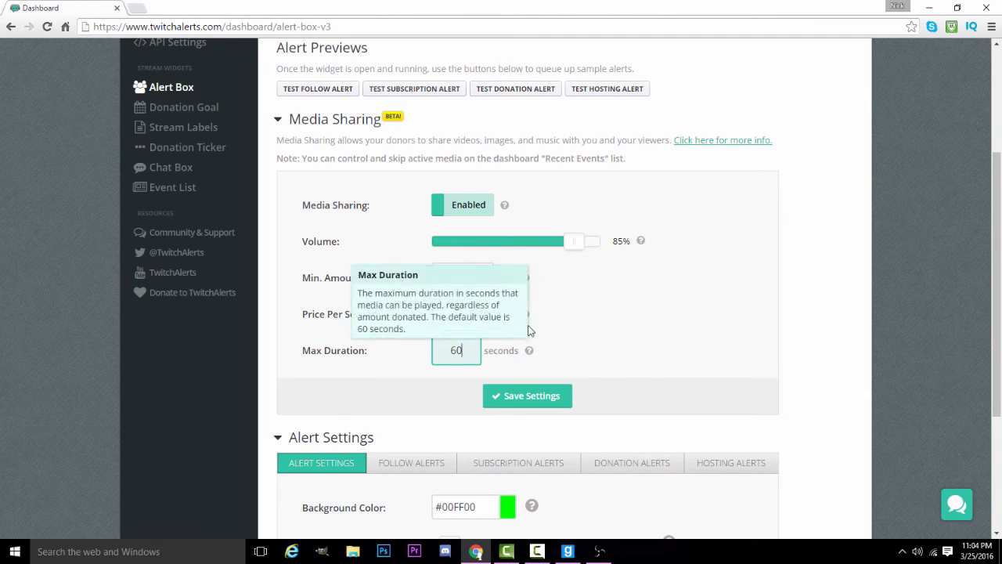
mouse_move(526, 278)
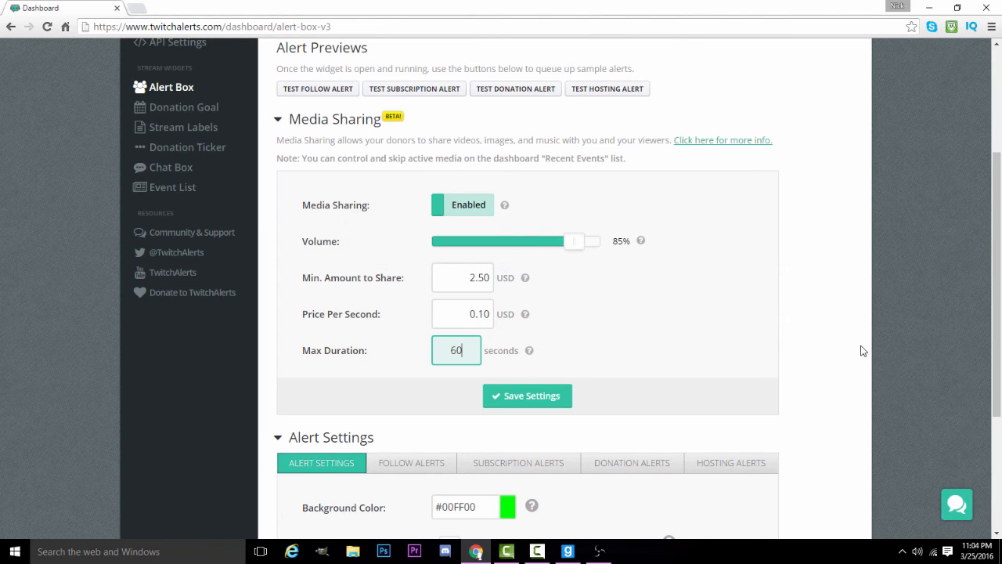
left_click_drag(999, 326, 999, 436)
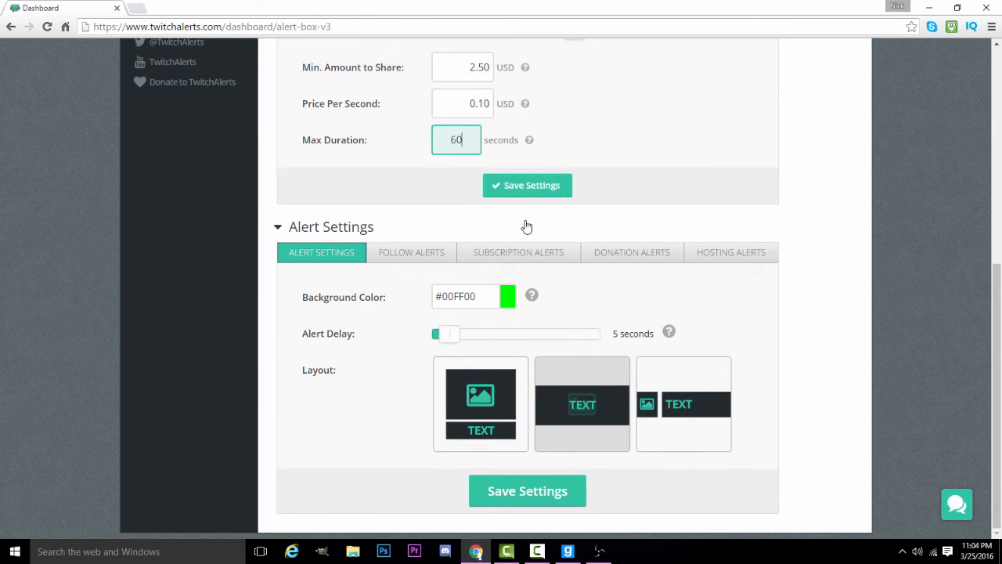
left_click(528, 192)
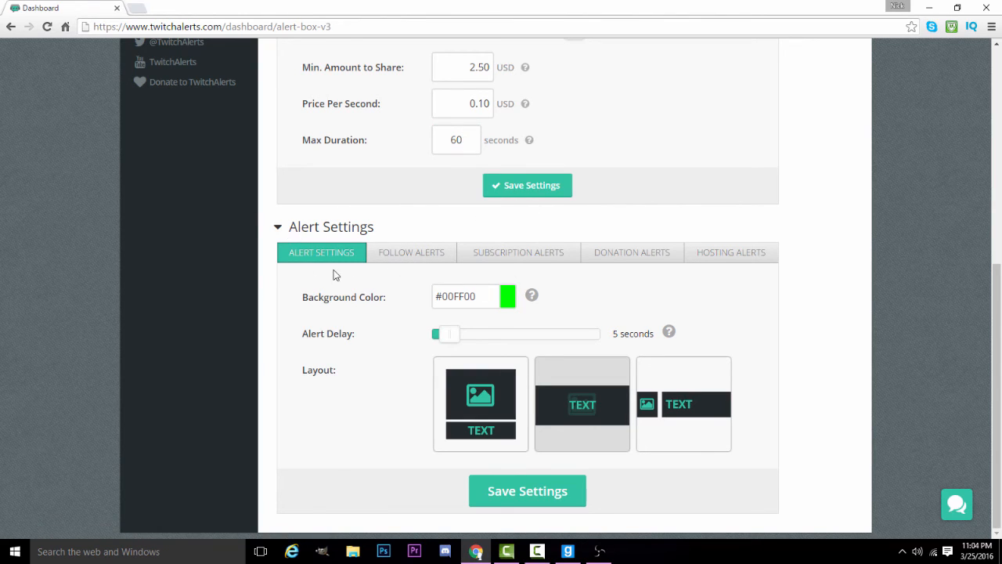
Step: Review the Follow Alerts settings, including the text animation choices, message template, image, sound and alert duration
left_click(411, 258)
scroll(820, 338, "down", 5)
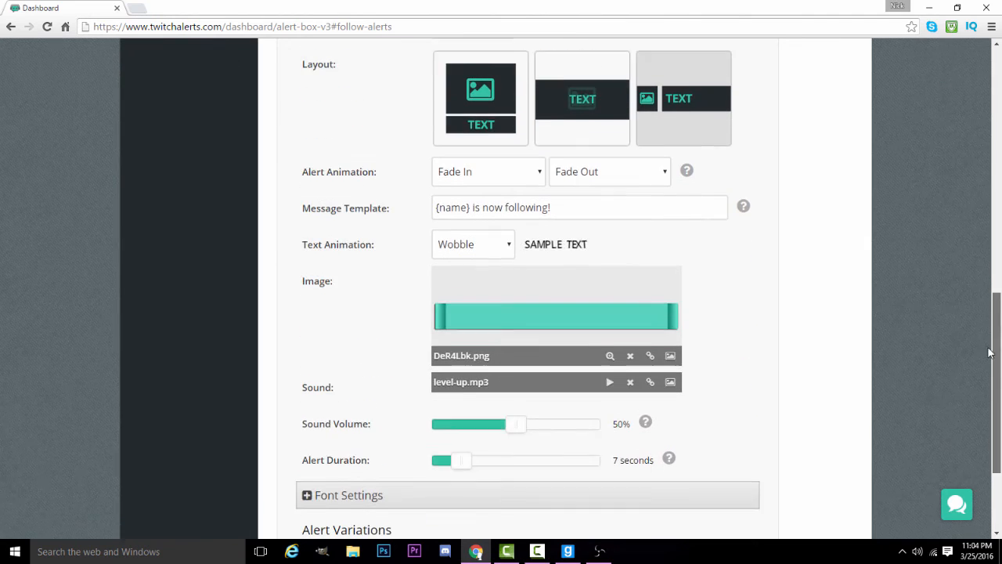
left_click(474, 157)
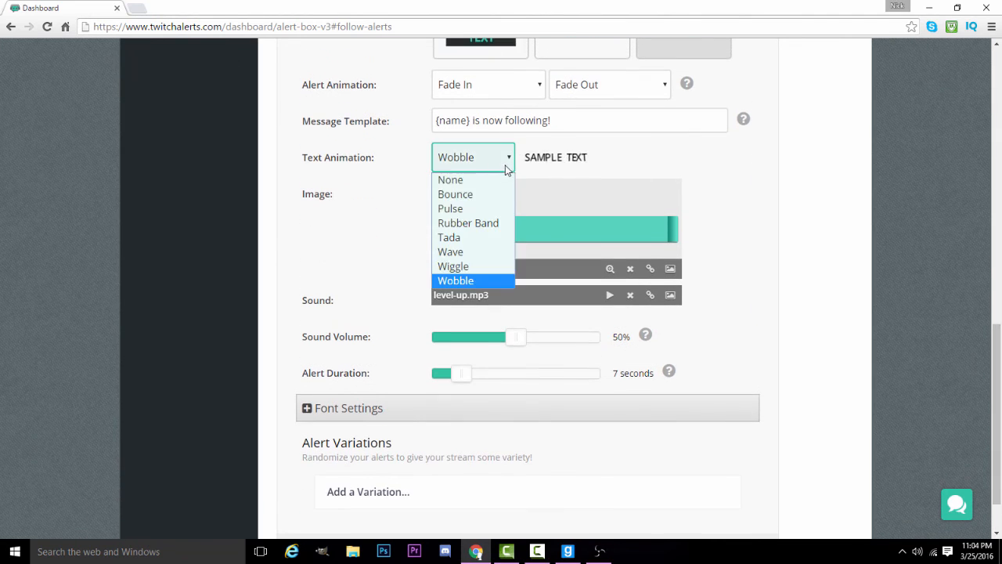
left_click(618, 121)
left_click_drag(615, 122, 351, 110)
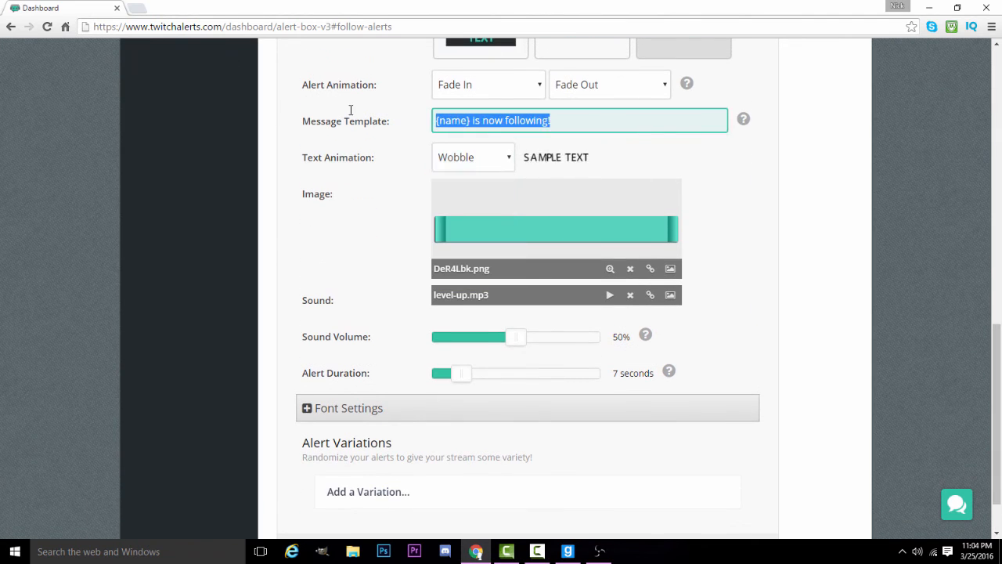
left_click(559, 126)
left_click(690, 217)
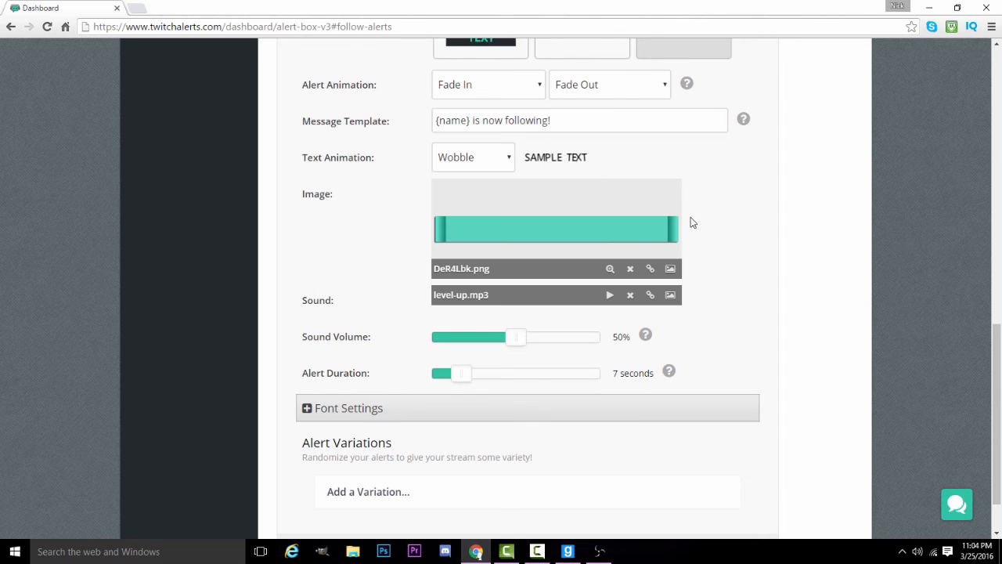
left_click_drag(997, 350, 1001, 397)
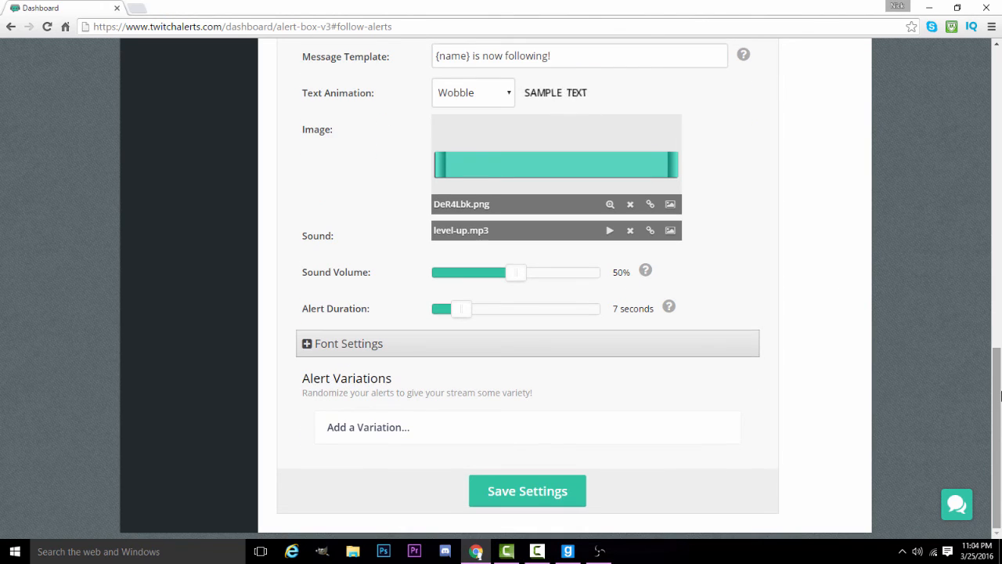
Step: Look through the Subscription Alerts and Donation Alerts settings, and return to the general Alert Settings of the Alert Box
scroll(638, 190, "up", 5)
left_click(512, 201)
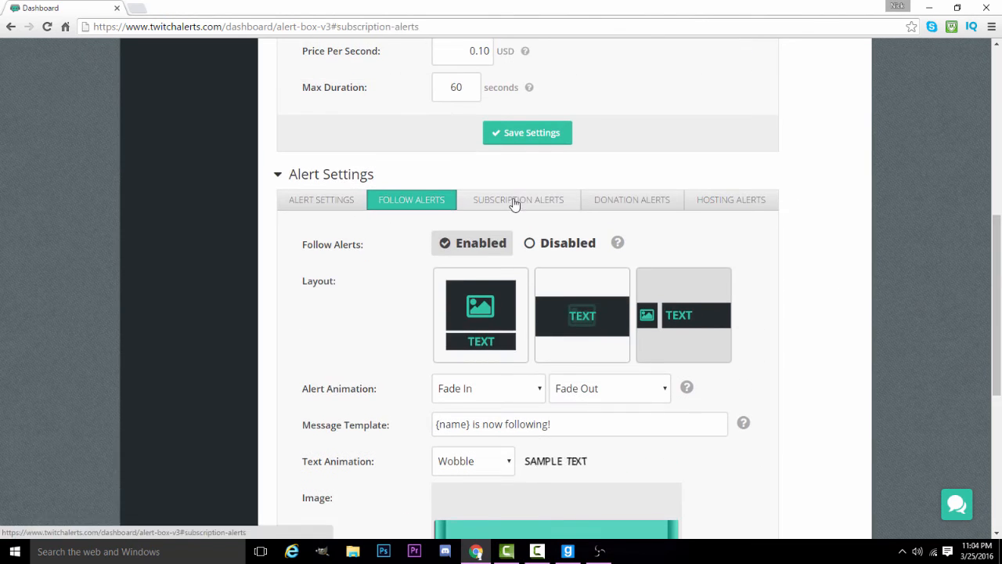
left_click(653, 201)
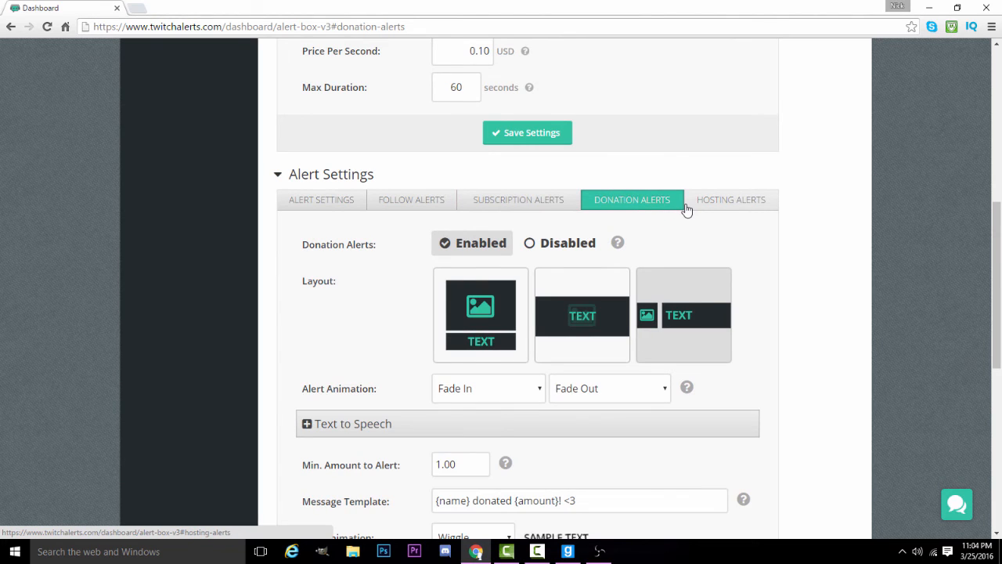
left_click(335, 201)
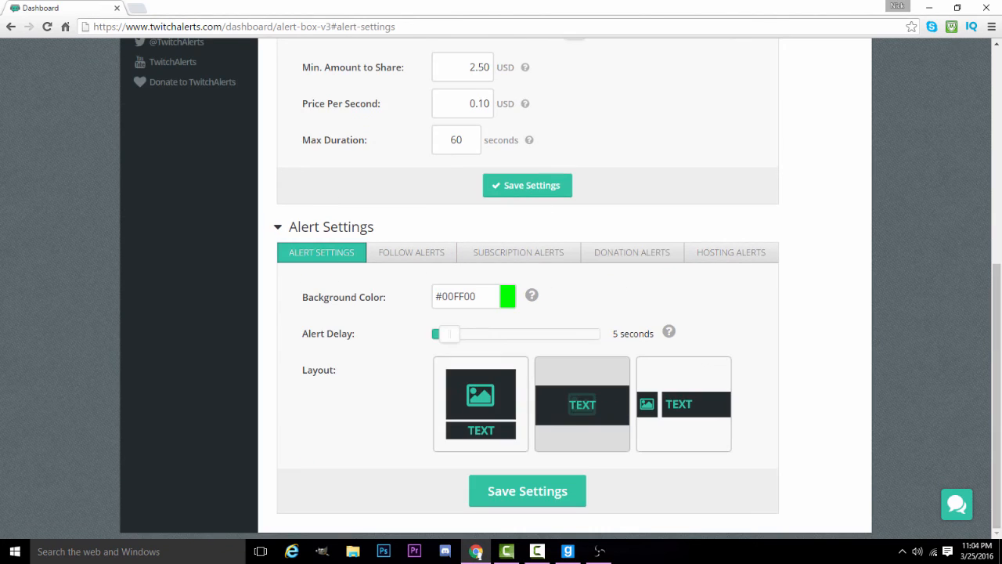
scroll(729, 284, "up", 3)
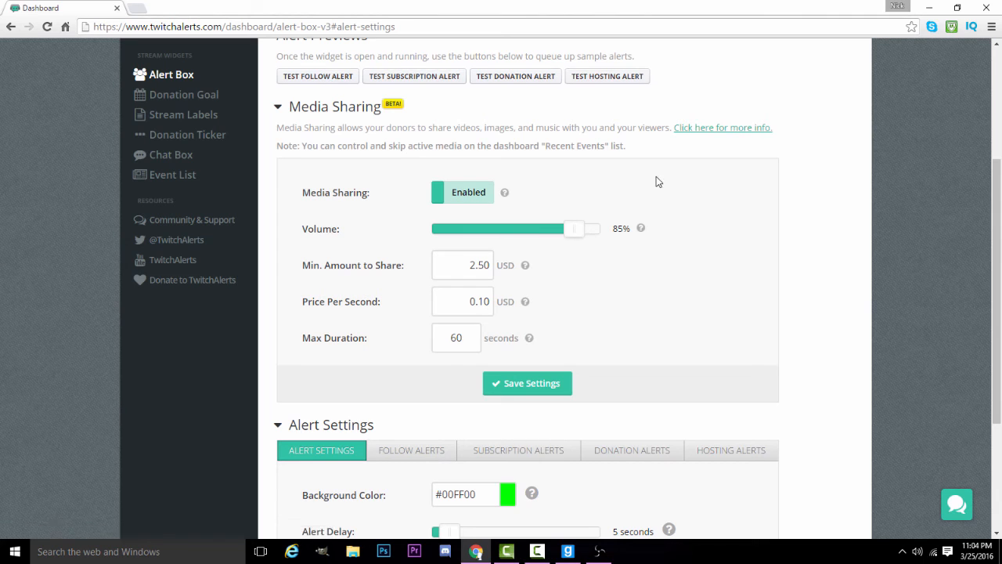
scroll(469, 212, "up", 3)
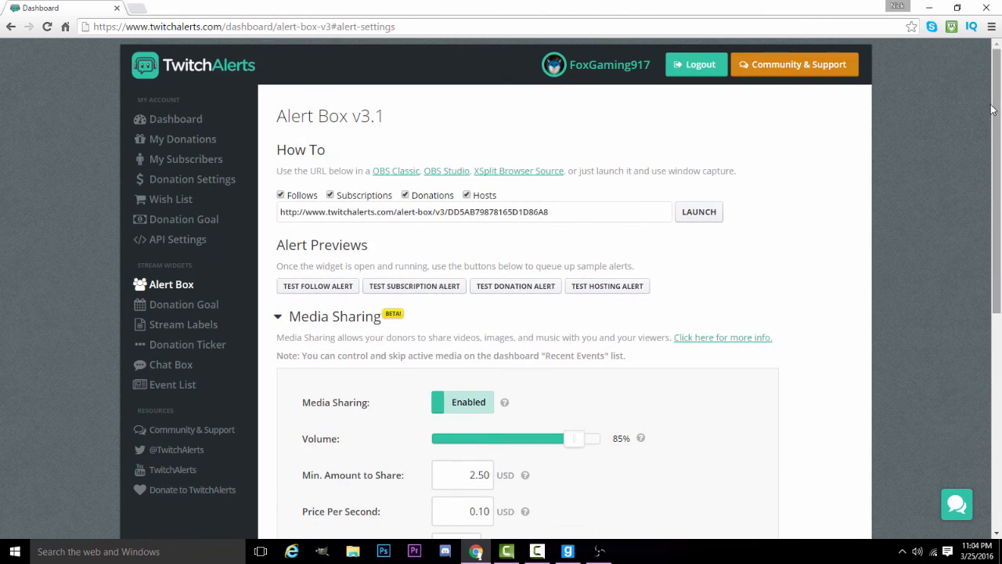
Step: Open the Donation Goal widget page and review its sample goal preview, layout, colour, bar thickness and font settings
left_click(153, 311)
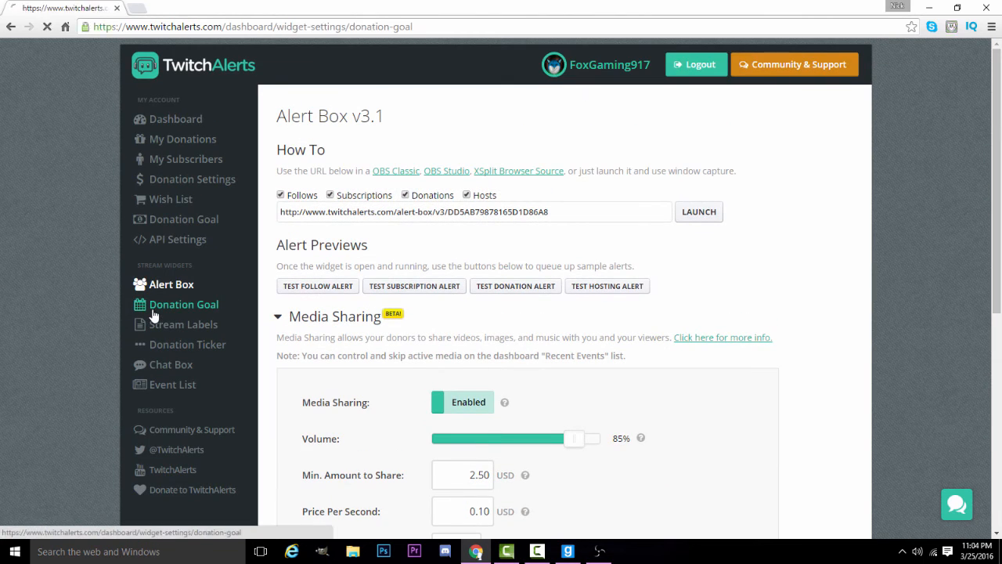
scroll(505, 333, "down", 3)
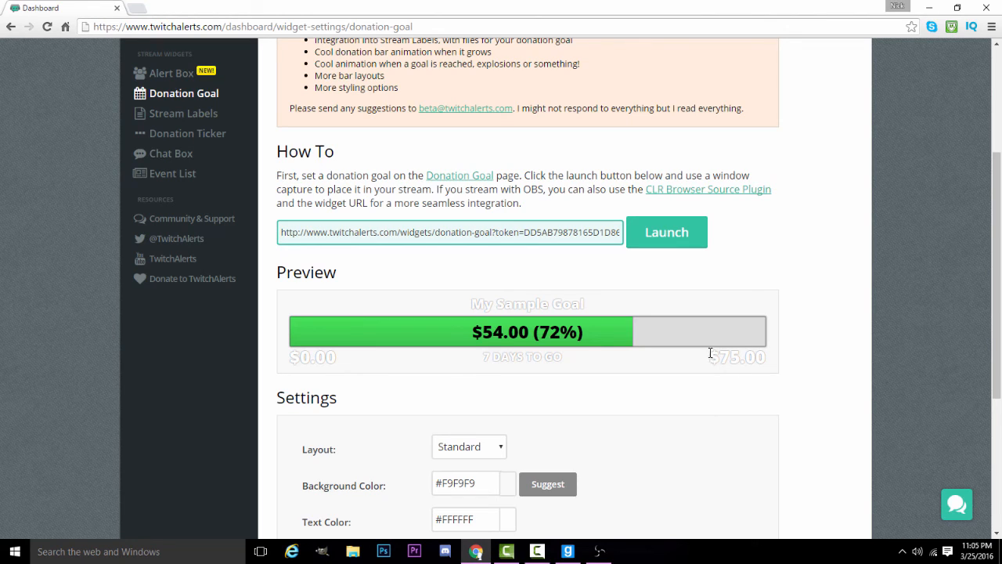
left_click_drag(710, 353, 766, 367)
left_click(725, 447)
scroll(957, 301, "down", 2)
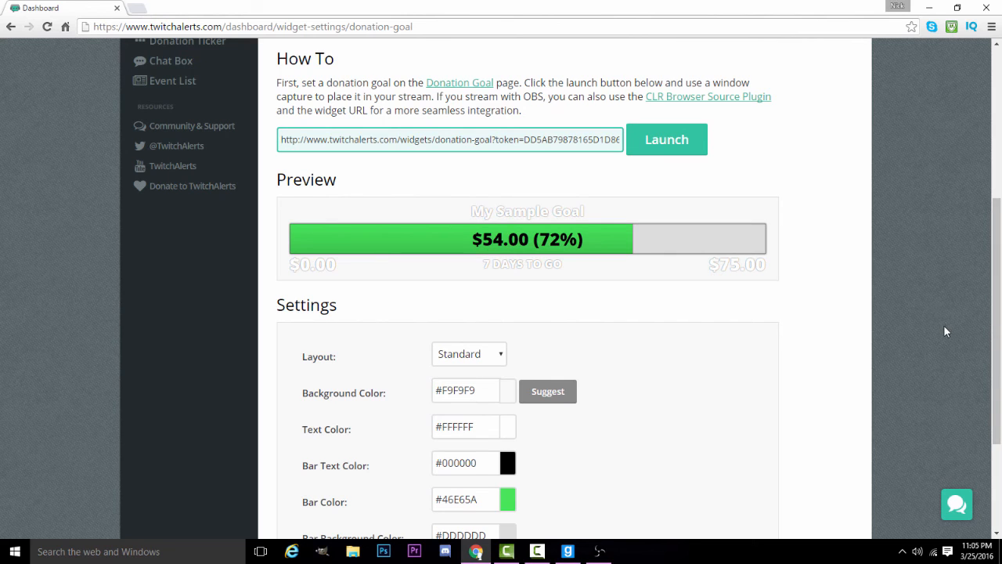
scroll(944, 325, "down", 3)
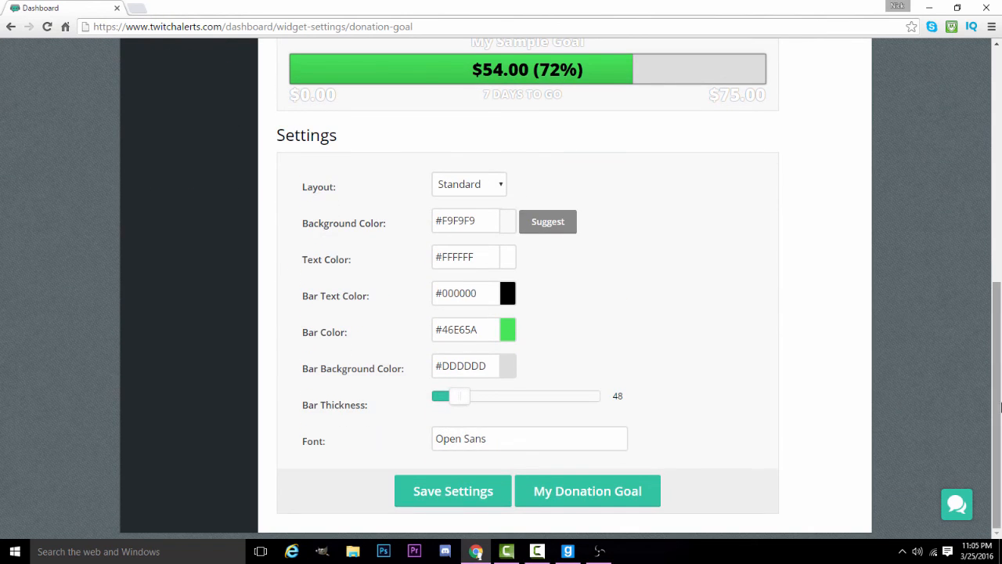
scroll(966, 250, "up", 8)
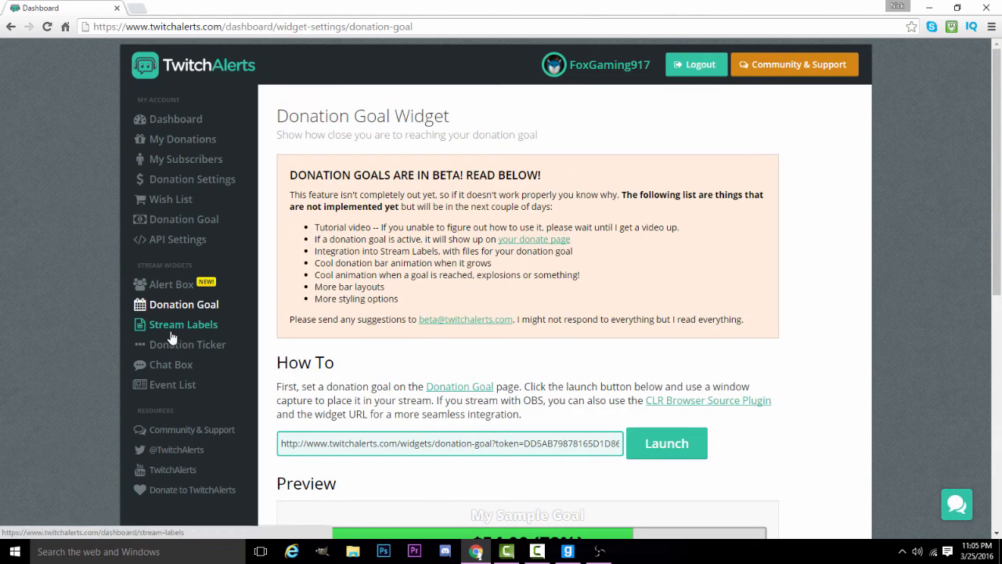
Step: Open the Stream Labels page and review its download option, tutorial video and the list of files it makes
left_click(173, 333)
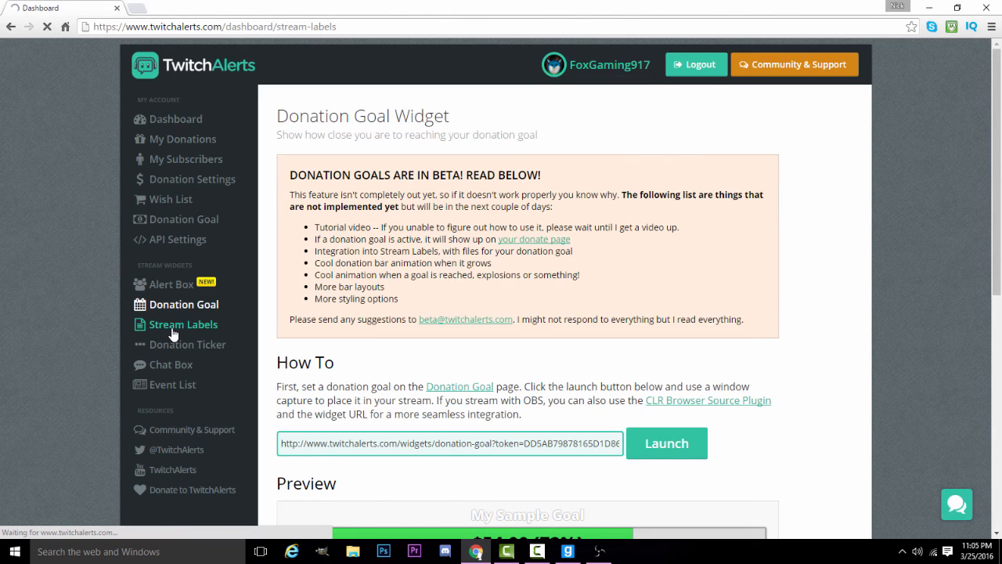
left_click_drag(997, 186, 1000, 383)
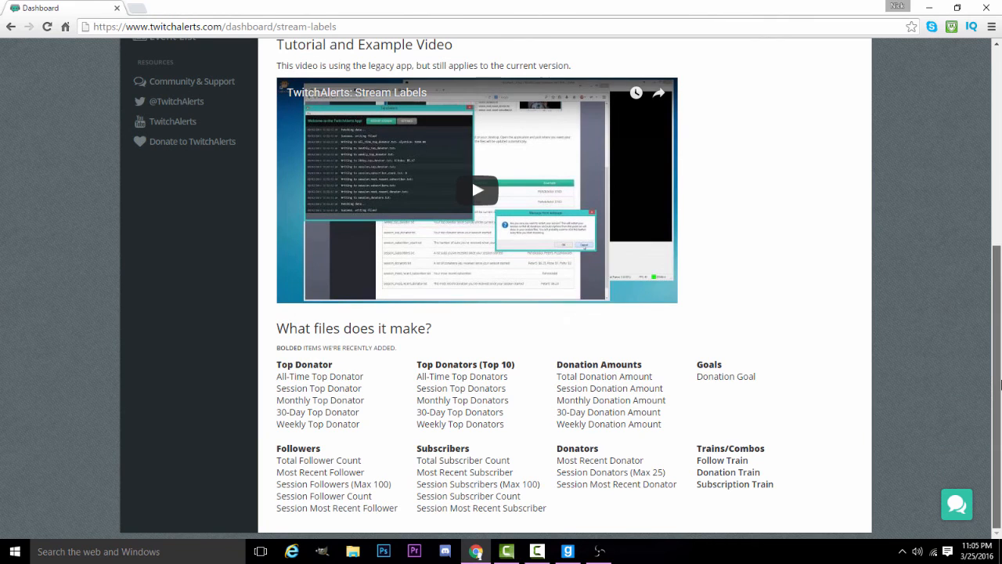
scroll(931, 332, "up", 4)
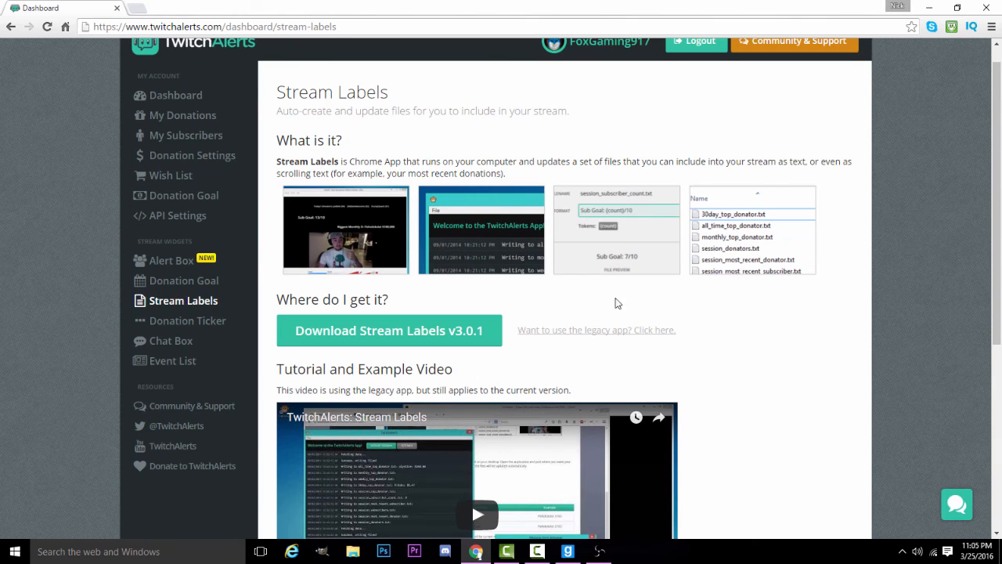
scroll(1000, 266, "down", 1)
scroll(999, 266, "down", 2)
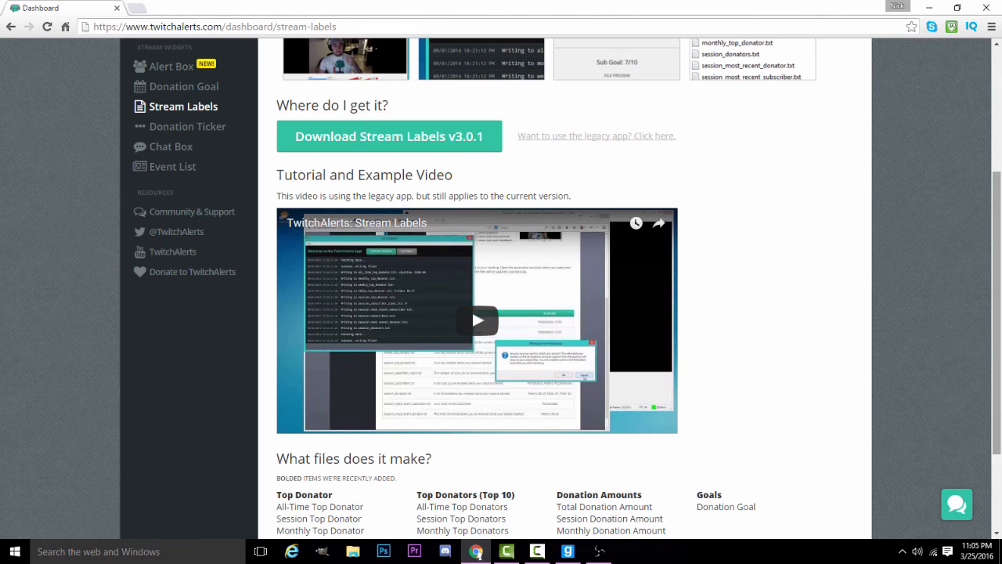
scroll(480, 290, "up", 3)
Step: Open the Donation Ticker widget page and review its message format, scroll speed, font and colour settings
left_click(161, 333)
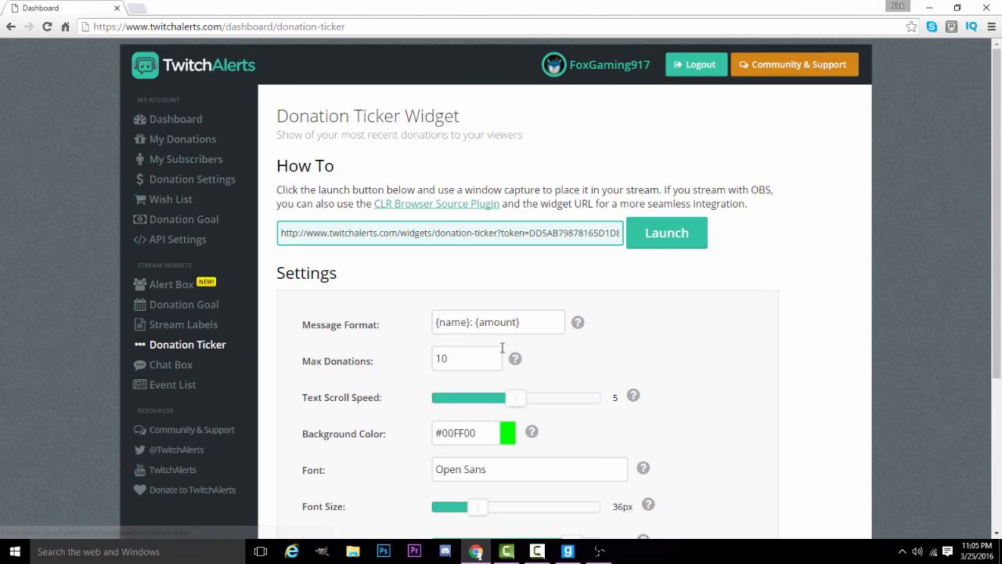
left_click_drag(999, 201, 1000, 250)
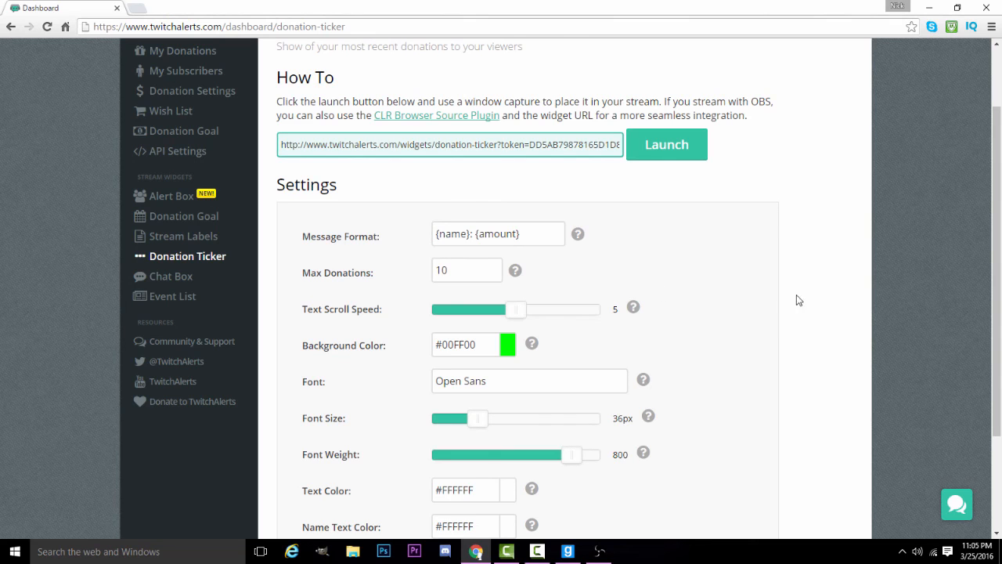
scroll(544, 236, "up", 1)
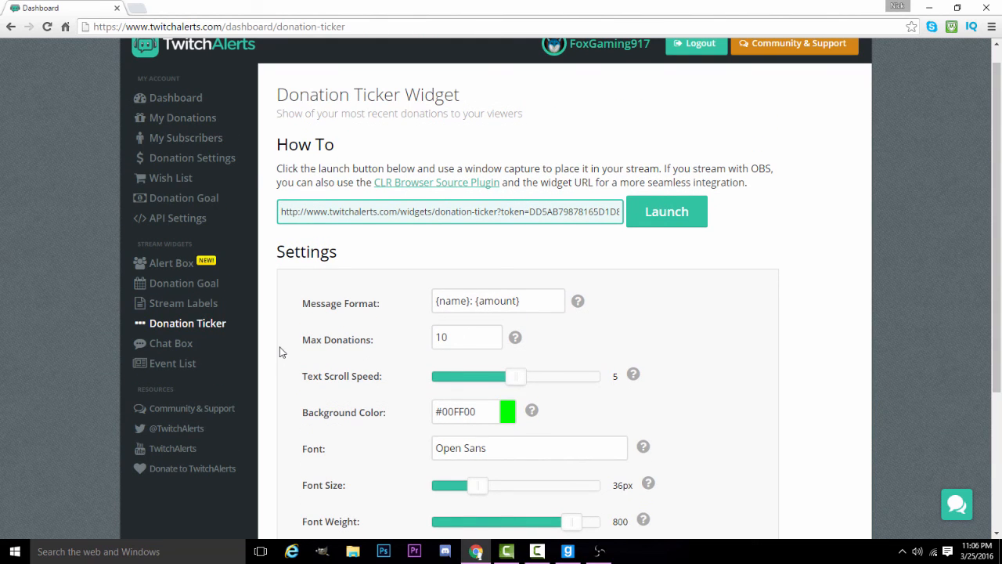
Step: Open the Chat Box widget page, search the web for "kapchat" in a new tab and examine the NightDev KapChat page's chat preview
left_click(173, 346)
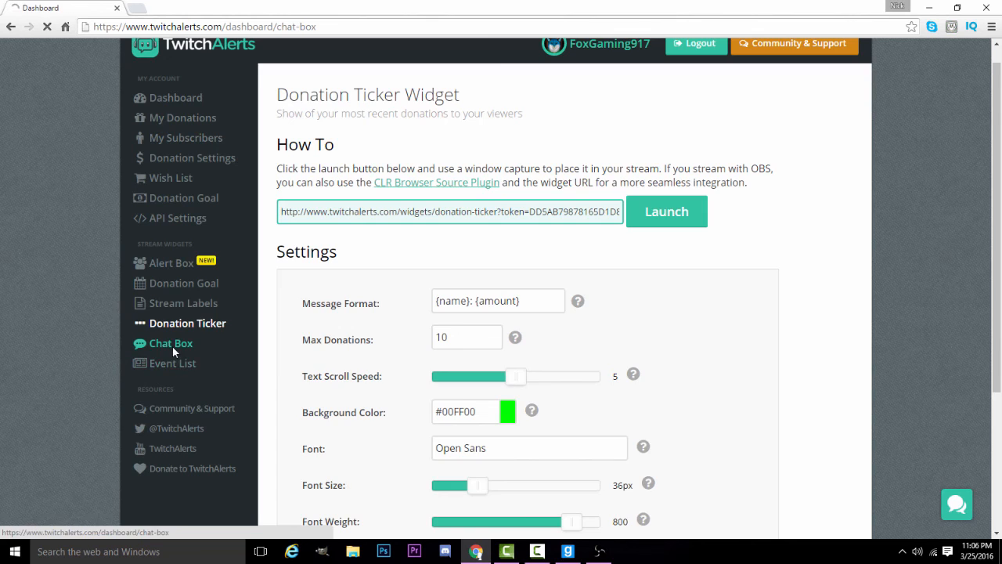
left_click(139, 9)
type("kapchat")
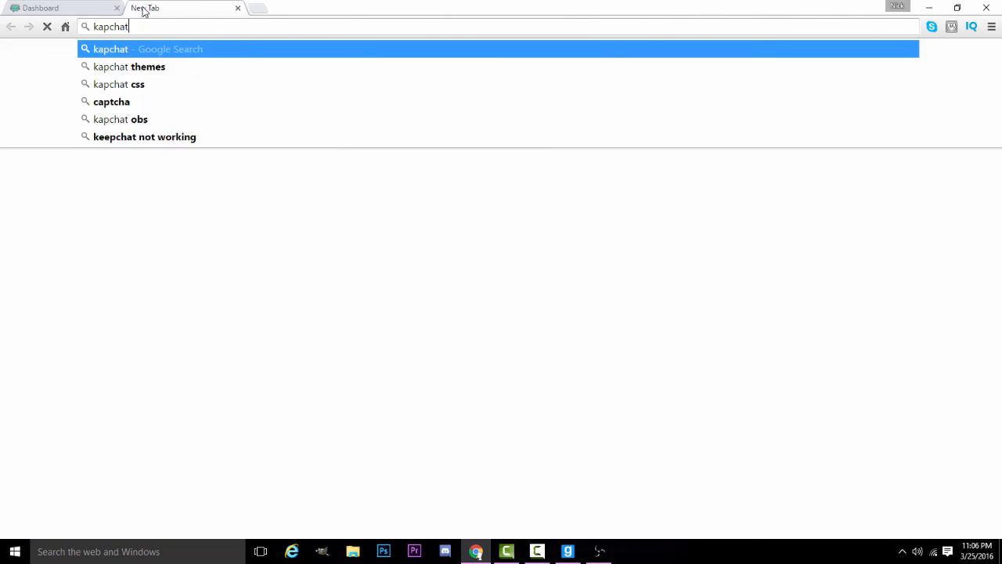
key("Return")
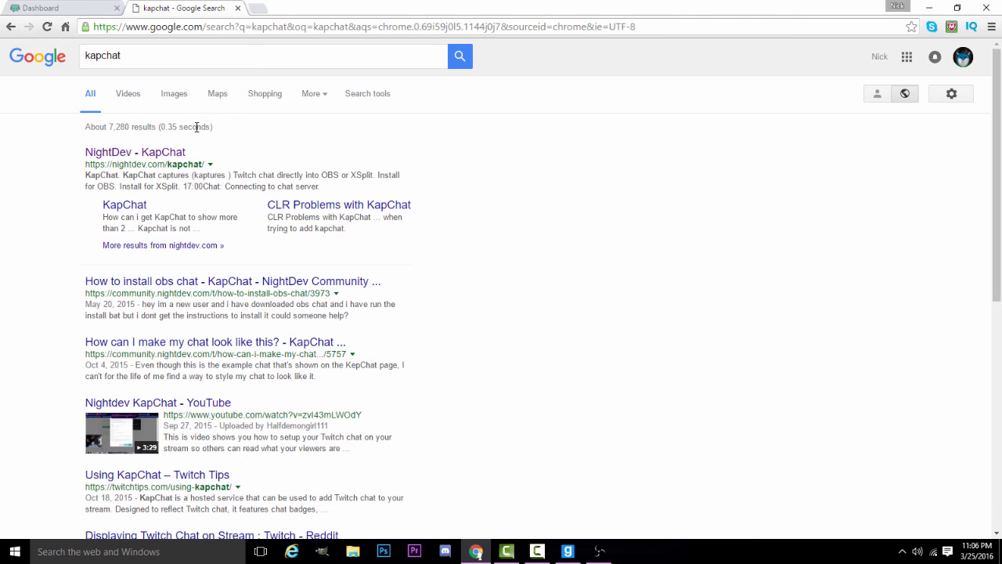
left_click(160, 152)
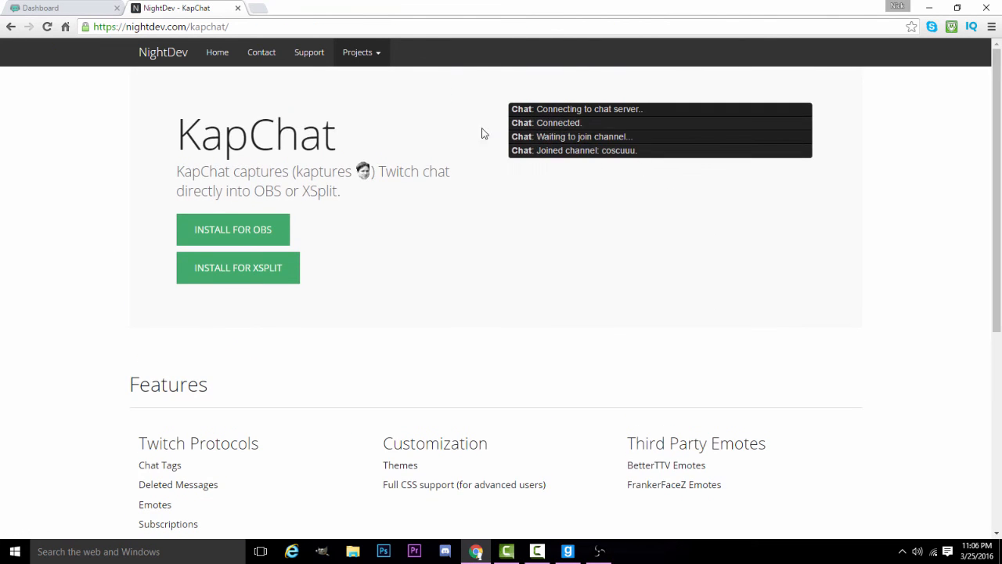
left_click_drag(510, 108, 724, 221)
left_click(765, 292)
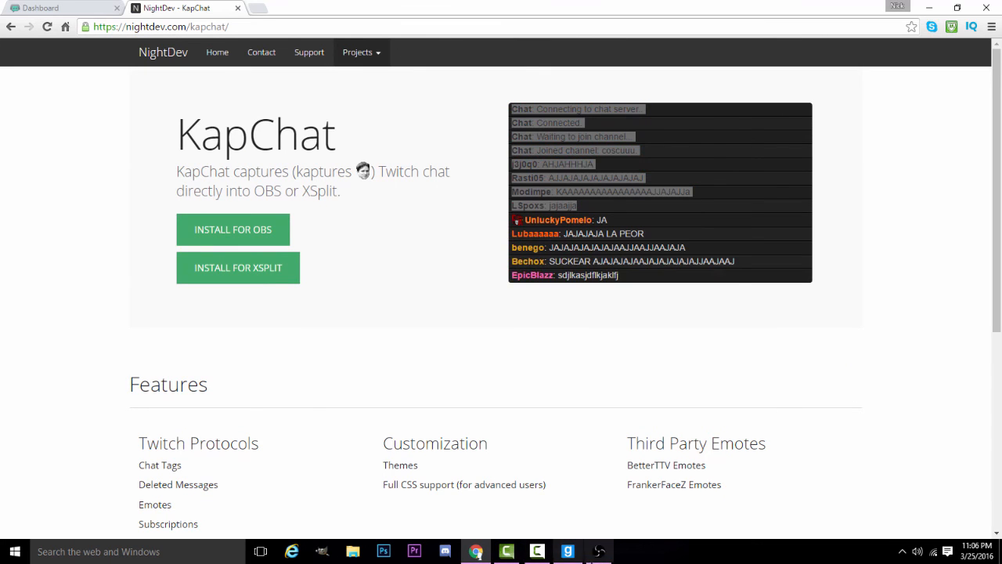
Step: Briefly check the Open Broadcaster Software preview, close the KapChat page and return to the TwitchAlerts Chat Box page
left_click(600, 551)
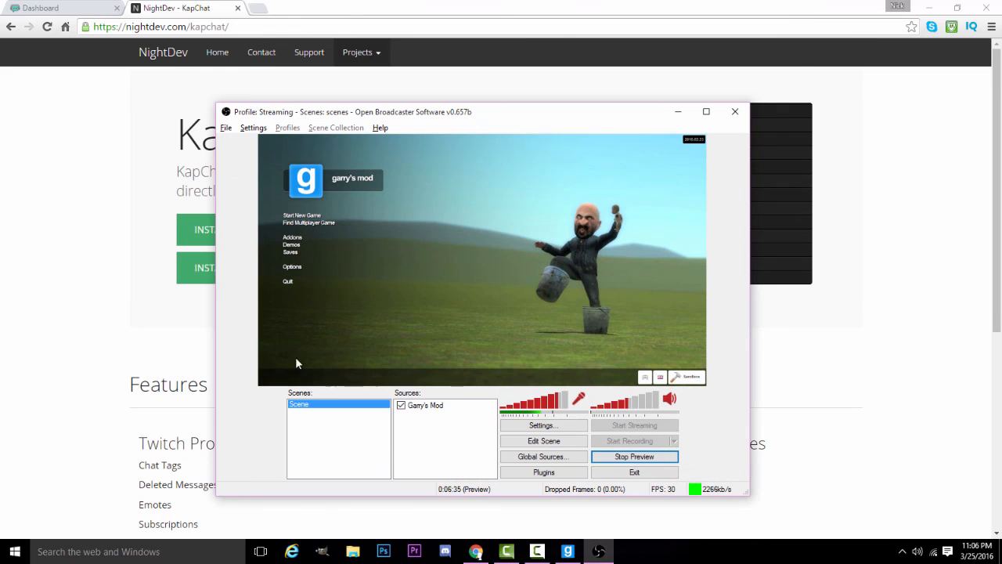
left_click(600, 551)
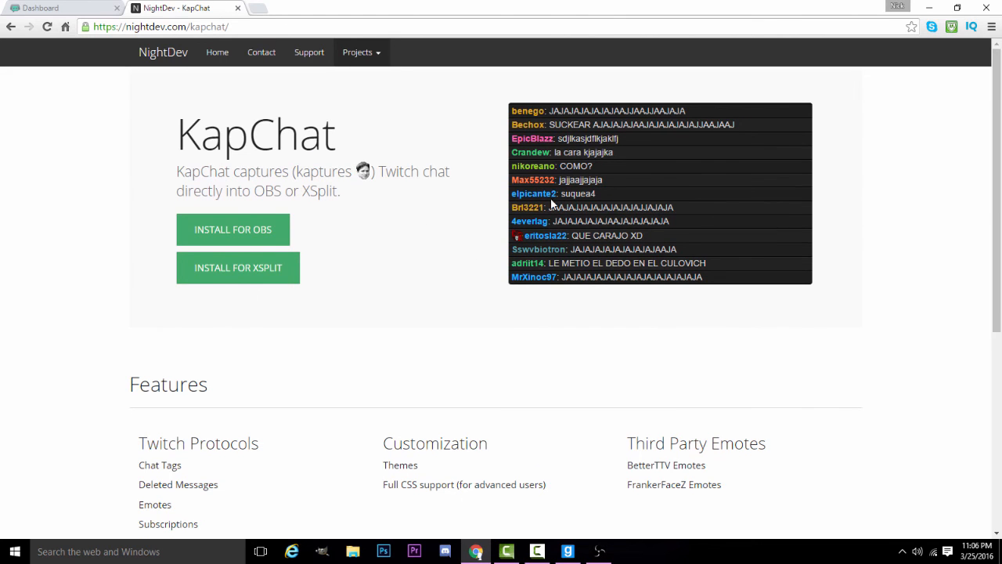
left_click(238, 7)
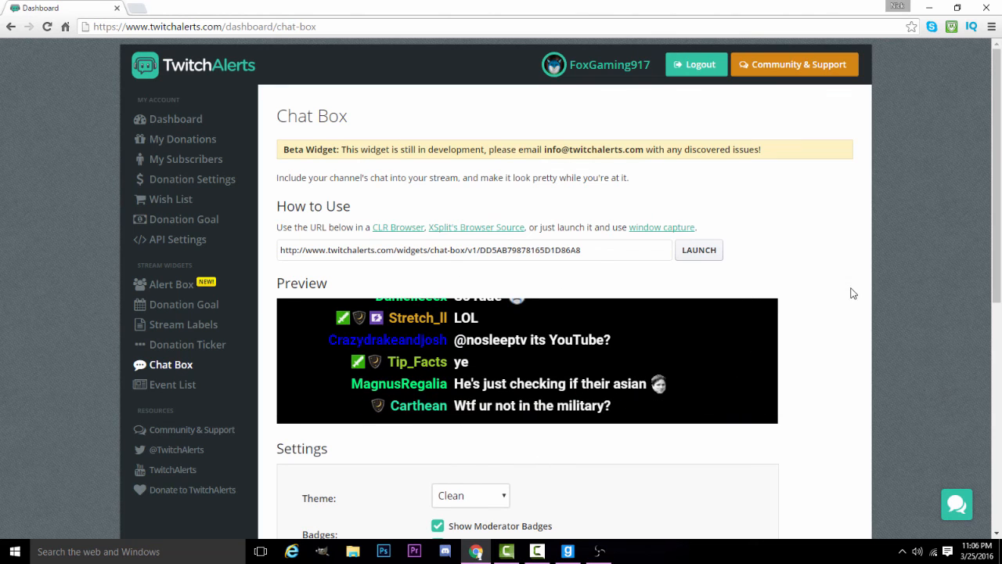
mouse_move(997, 229)
left_mouse_down()
mouse_move(998, 428)
mouse_move(997, 227)
left_mouse_up()
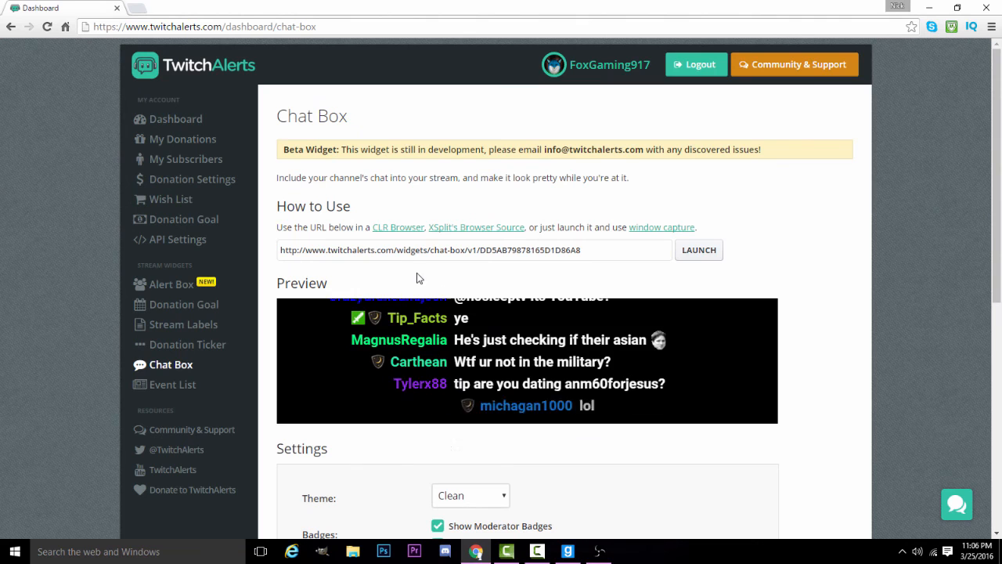
left_click(586, 540)
right_click(422, 449)
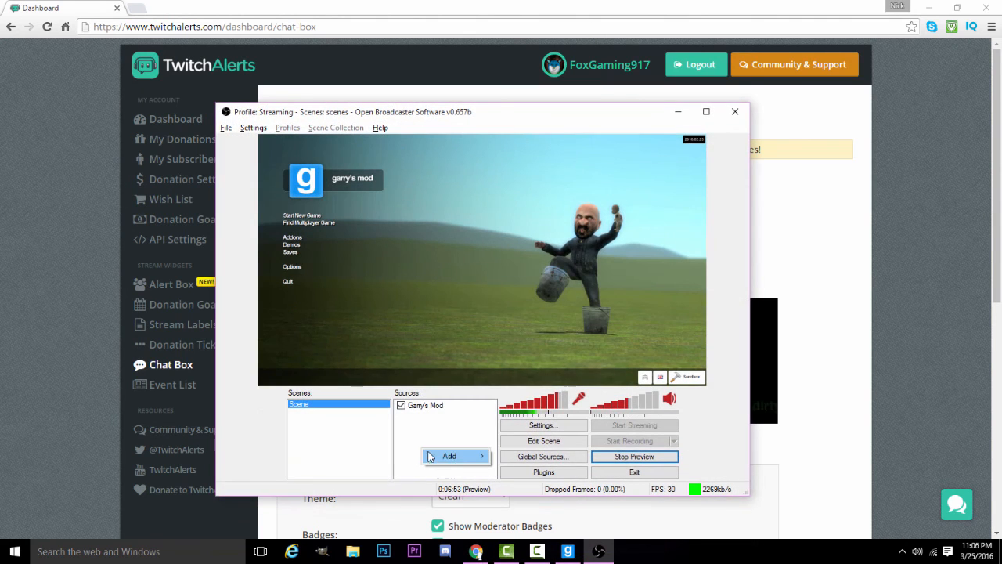
mouse_move(466, 460)
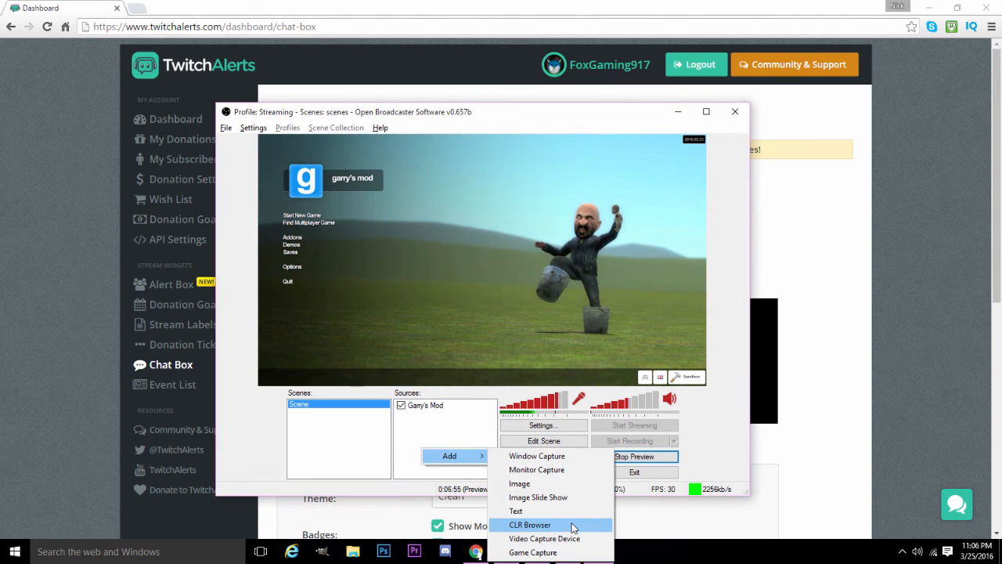
left_click(524, 523)
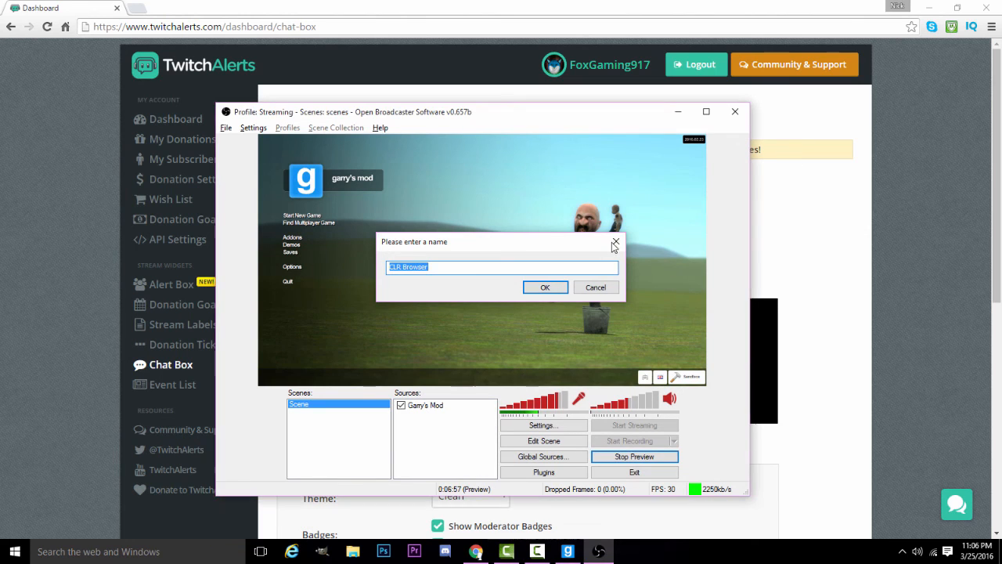
left_click(615, 241)
left_click(678, 112)
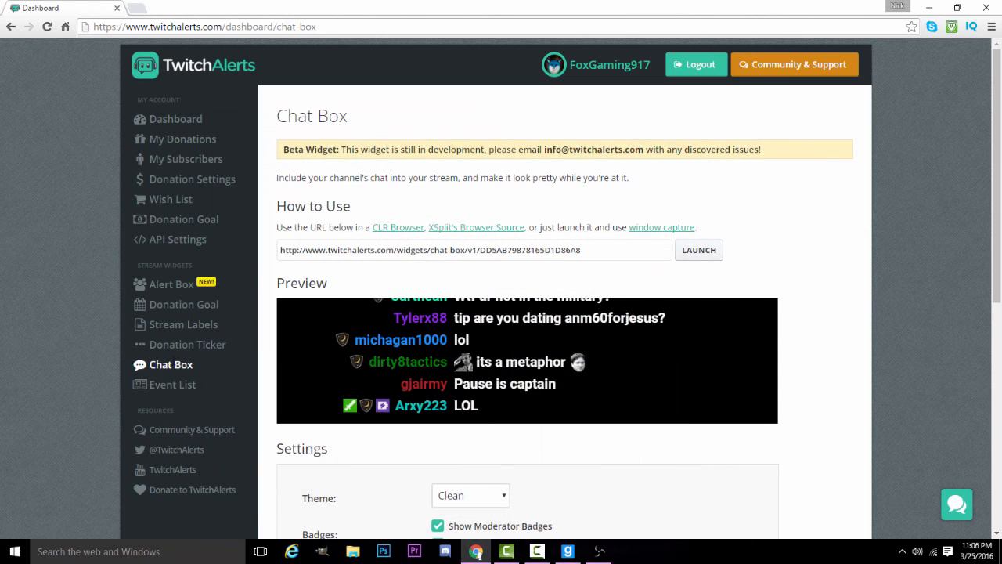
Step: Open the Event List widget page to view its event previews, and return to the TwitchAlerts Dashboard
left_click(175, 391)
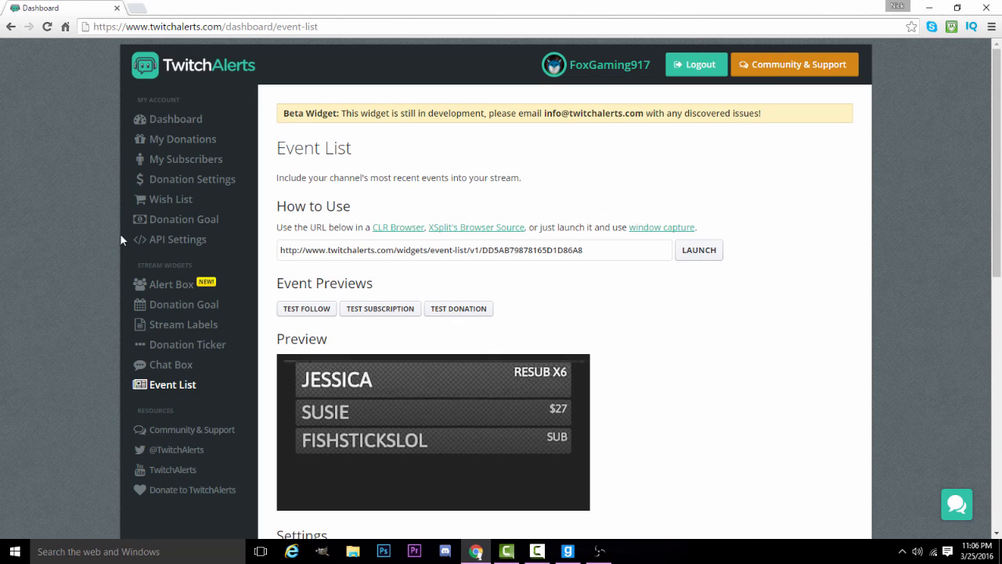
left_click(178, 123)
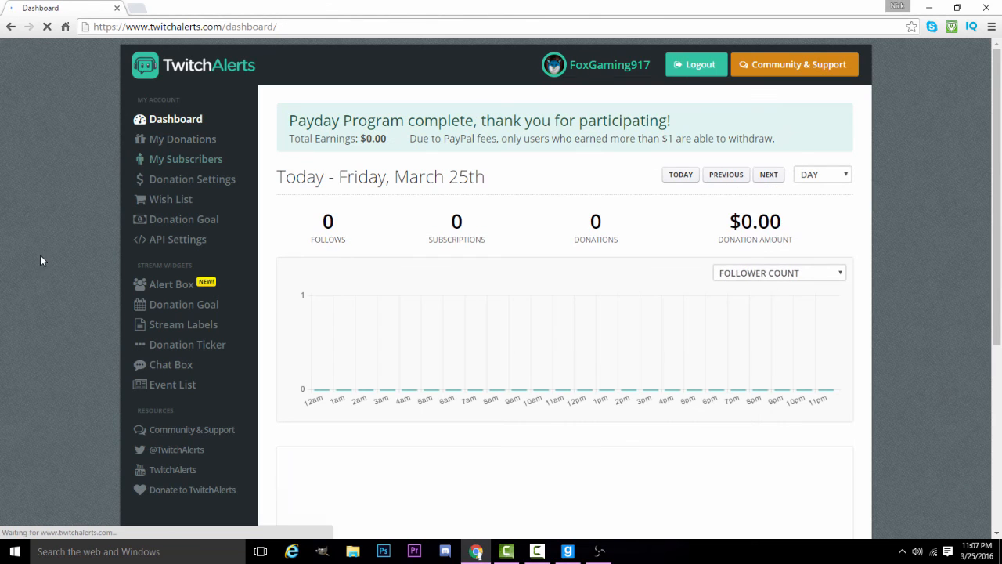